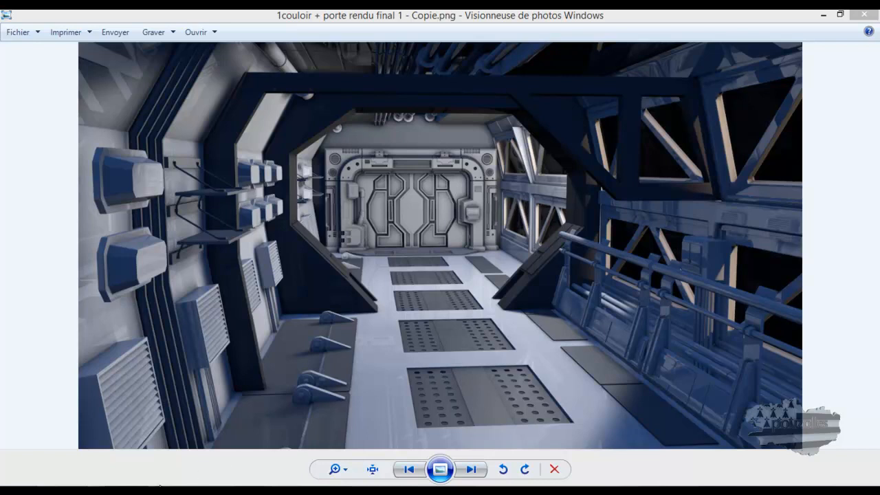
- Switch to Cinema 4D and duplicate the Cube object, the curved panel running along the foot of the corridor wall
{"action": "left_click", "coordinate": [180, 472]}
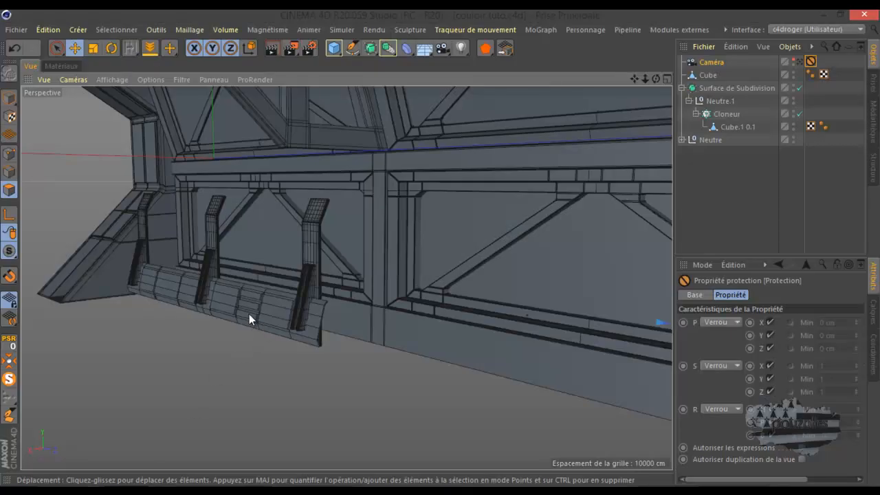
{"action": "scroll", "coordinate": [244, 306], "scroll_direction": "up", "scroll_amount": 6}
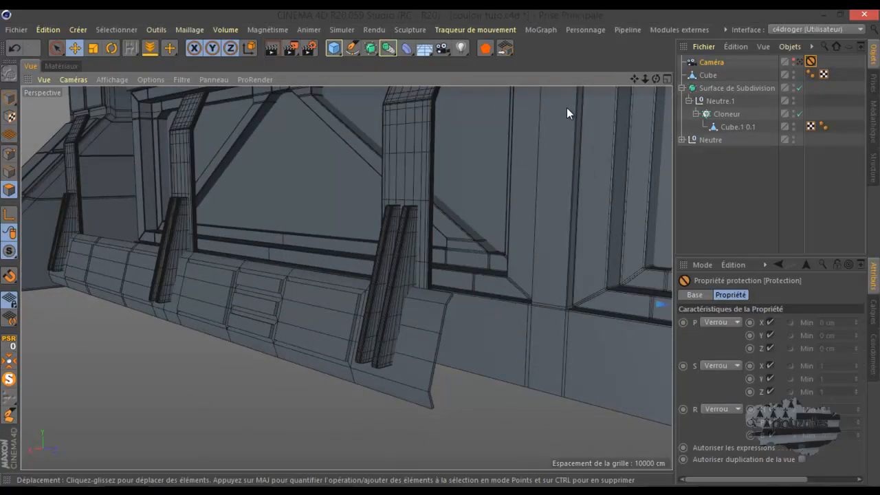
{"action": "left_click_drag", "start_coordinate": [658, 78], "coordinate": [442, 252]}
{"action": "scroll", "coordinate": [563, 300], "scroll_direction": "down", "scroll_amount": 3}
{"action": "scroll", "coordinate": [563, 300], "scroll_direction": "down", "scroll_amount": 2}
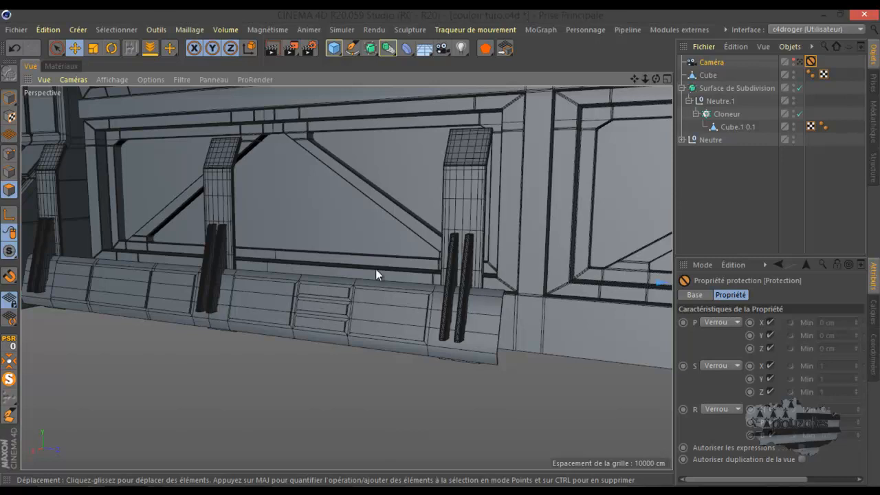
{"action": "left_click", "coordinate": [708, 74]}
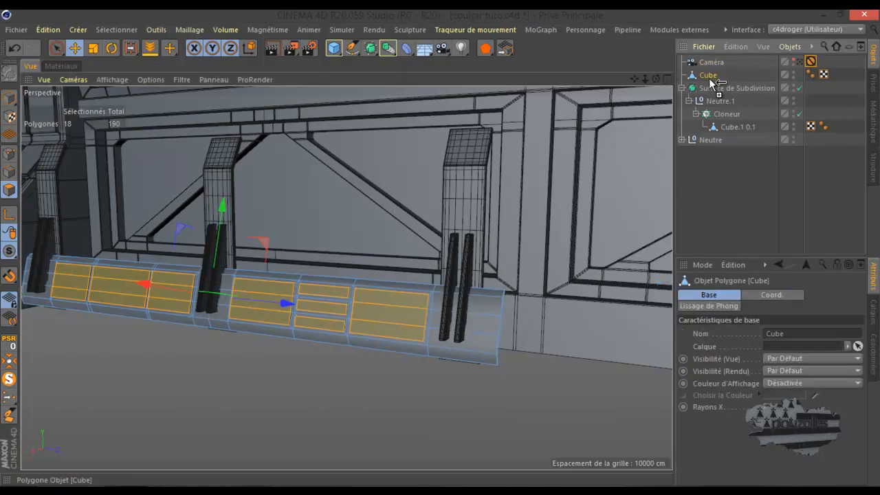
{"action": "left_click_drag", "start_coordinate": [710, 81], "coordinate": [710, 84], "text": "ctrl"}
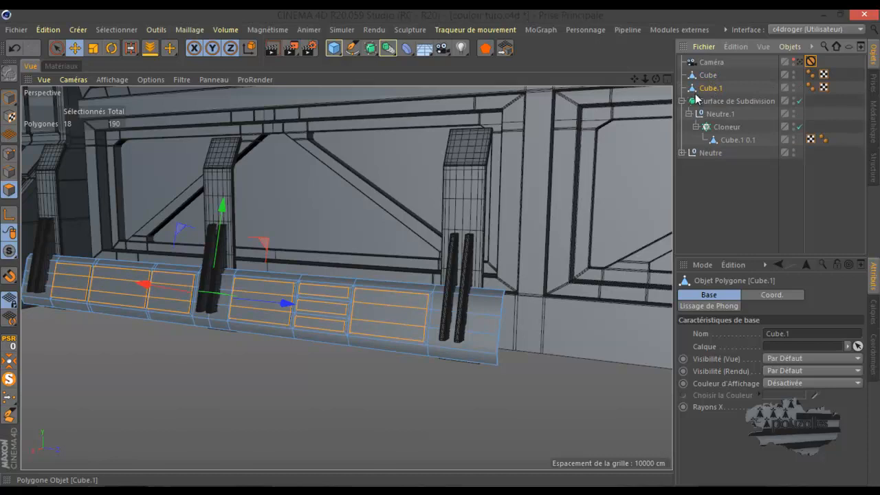
- Move the whole duplicated panel along Z, in model mode, until it adjoins the end of the original panel
{"action": "left_click_drag", "start_coordinate": [287, 305], "coordinate": [386, 304]}
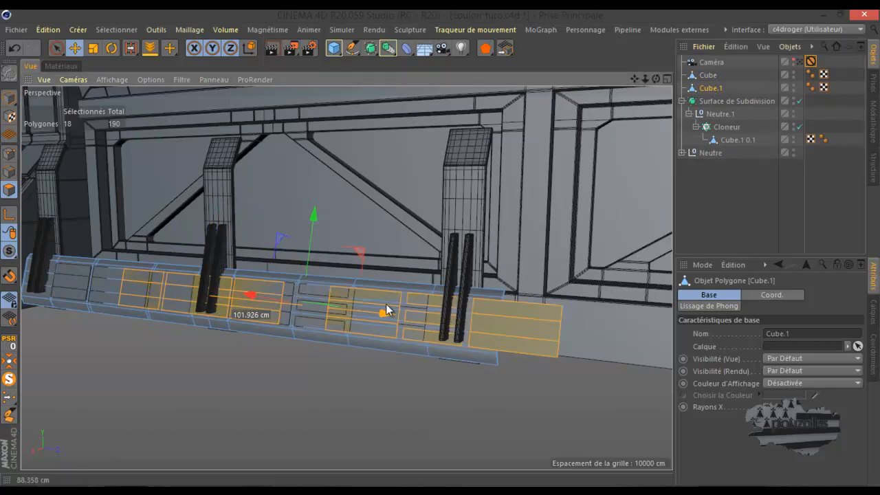
{"action": "left_click", "coordinate": [11, 49]}
{"action": "left_click", "coordinate": [10, 98]}
{"action": "left_click_drag", "start_coordinate": [288, 299], "coordinate": [441, 251]}
{"action": "scroll", "coordinate": [48, 268], "scroll_direction": "down", "scroll_amount": 5}
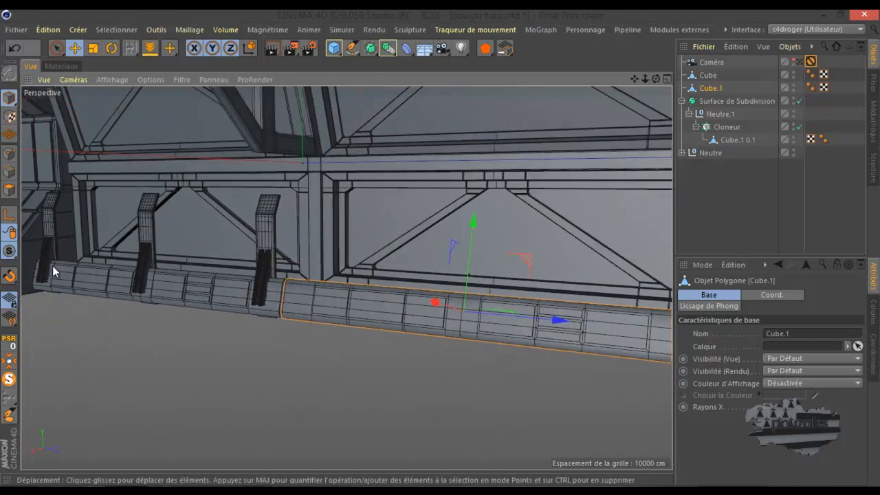
- Put the duplicated panel into point editing around its three narrow horizontal recesses
{"action": "scroll", "coordinate": [600, 327], "scroll_direction": "up", "scroll_amount": 8}
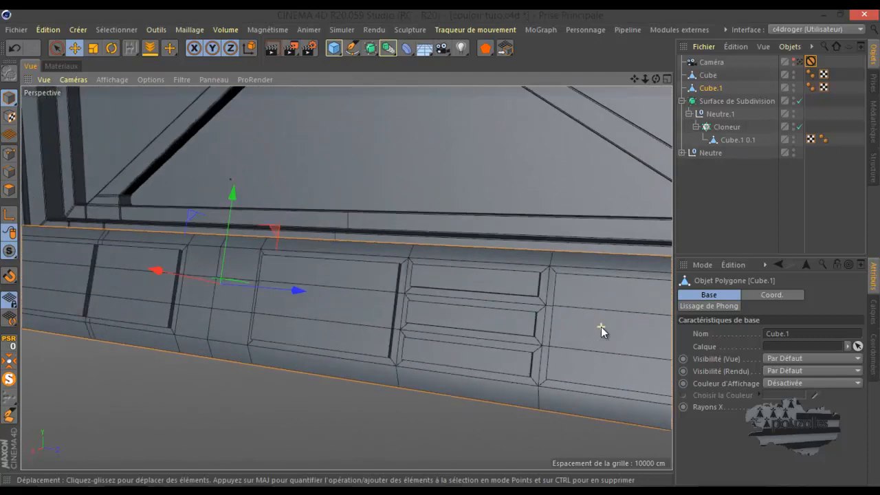
{"action": "left_click", "coordinate": [7, 190]}
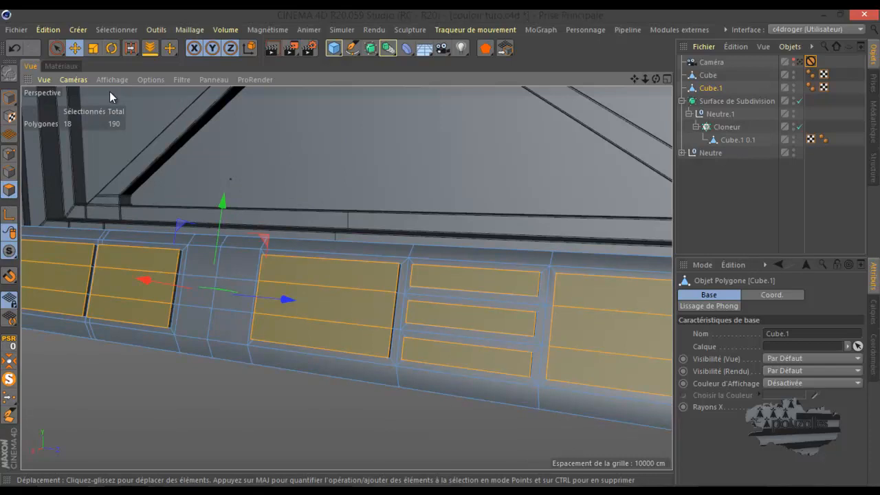
{"action": "scroll", "coordinate": [434, 285], "scroll_direction": "up", "scroll_amount": 5}
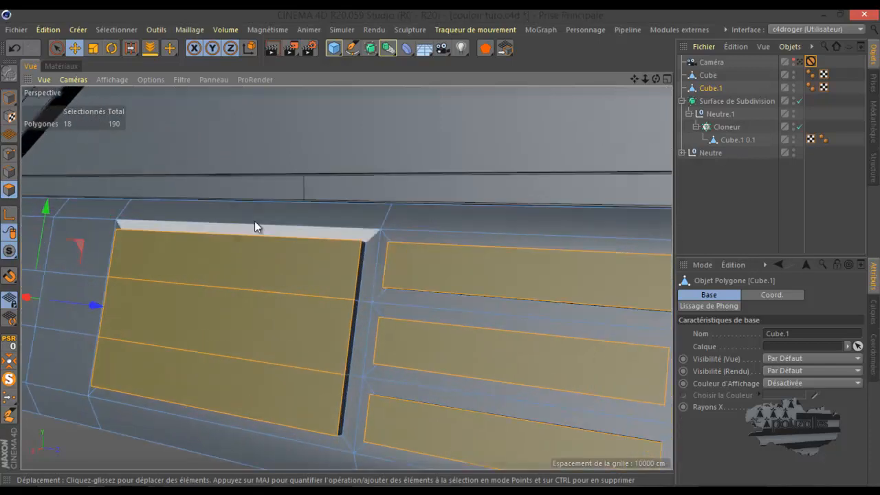
{"action": "left_click", "coordinate": [10, 154]}
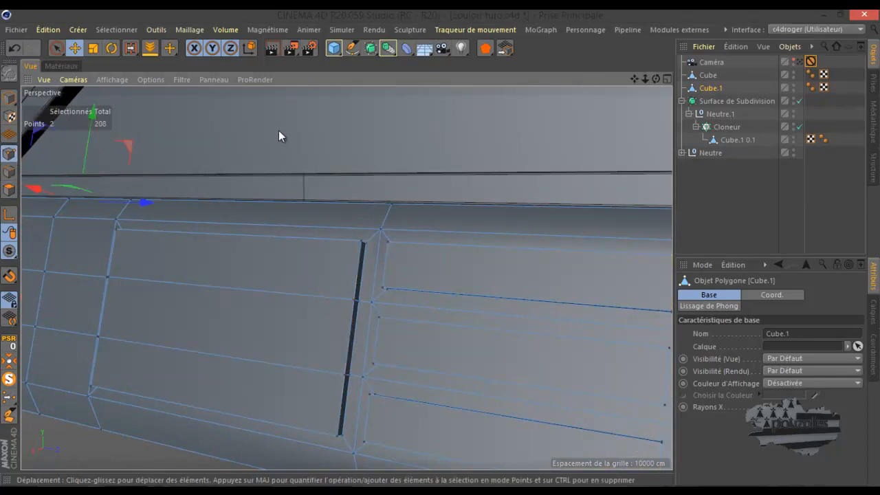
{"action": "key", "text": "k"}
{"action": "key", "text": "l"}
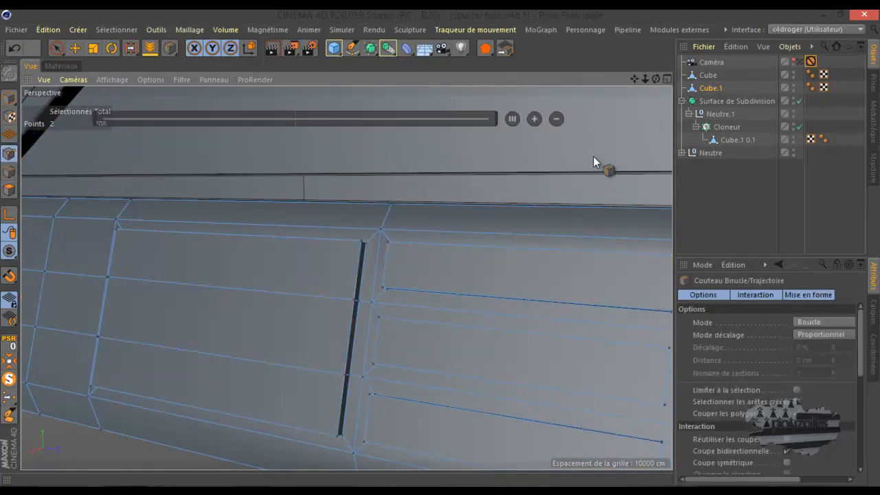
{"action": "left_click_drag", "start_coordinate": [655, 82], "coordinate": [443, 246]}
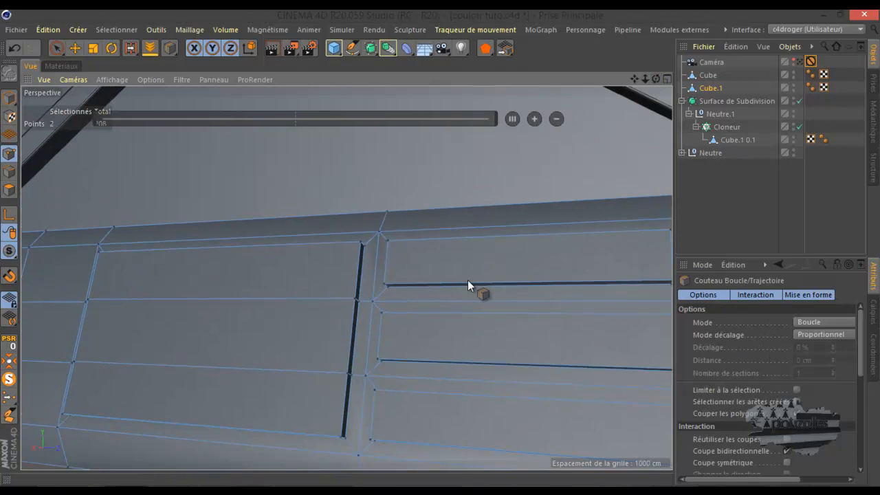
{"action": "scroll", "coordinate": [412, 289], "scroll_direction": "up", "scroll_amount": 2}
{"action": "scroll", "coordinate": [399, 299], "scroll_direction": "up", "scroll_amount": 2}
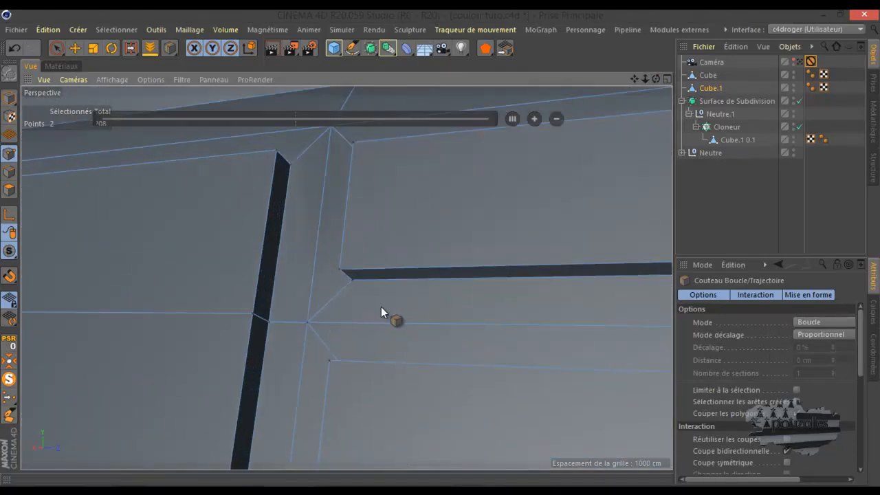
- Cut an edge with the Line Knife between the facing left corners of the upper and middle narrow recesses
{"action": "key", "text": "k"}
{"action": "key", "text": "k"}
{"action": "key", "text": "k"}
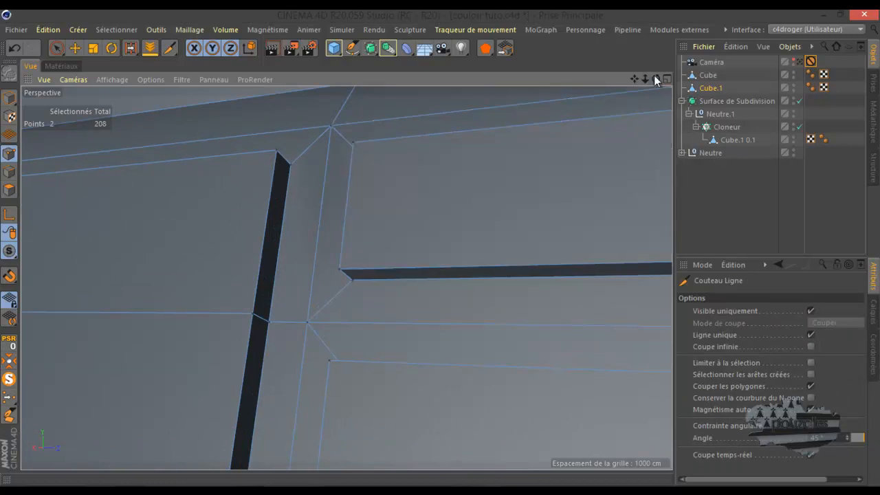
{"action": "mouse_move", "coordinate": [657, 78]}
{"action": "left_mouse_down"}
{"action": "mouse_move", "coordinate": [440, 247]}
{"action": "mouse_move", "coordinate": [656, 80]}
{"action": "left_mouse_up"}
{"action": "left_click", "coordinate": [353, 280]}
{"action": "left_click", "coordinate": [360, 367]}
{"action": "left_click", "coordinate": [362, 365]}
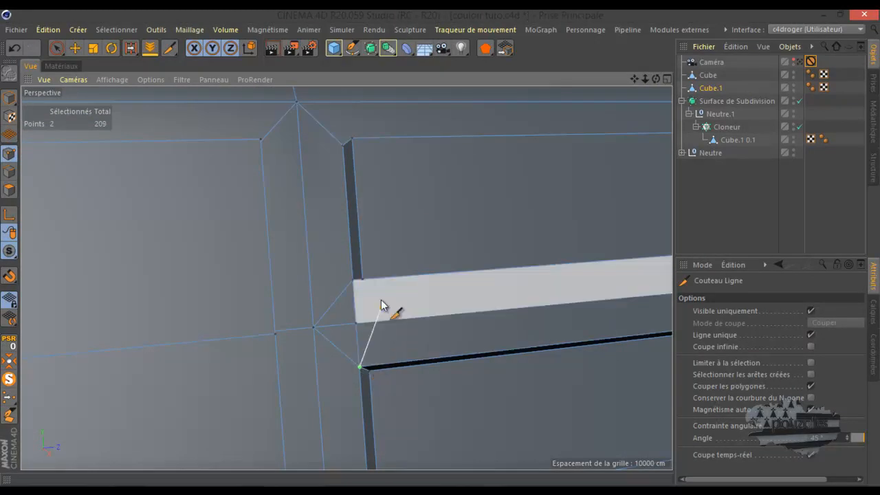
- Enable the infinite cut option of the Line Knife and abandon the half-started cut
{"action": "scroll", "coordinate": [382, 295], "scroll_direction": "down", "scroll_amount": 3}
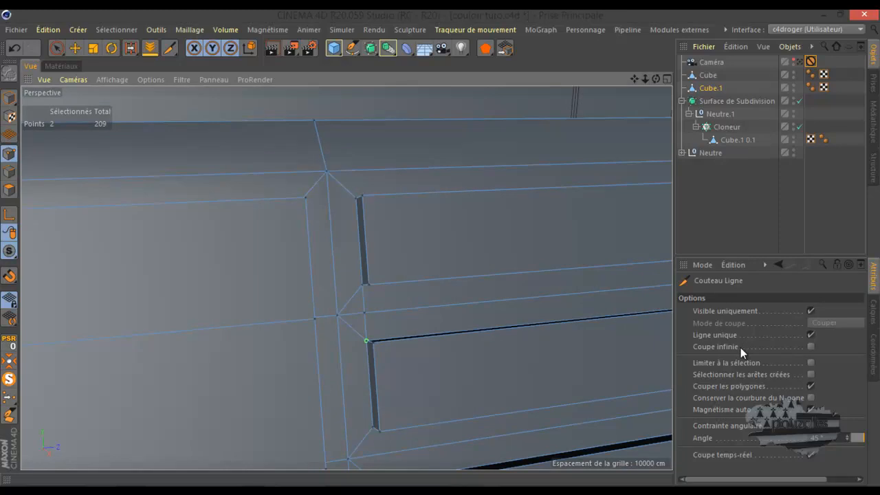
{"action": "left_click", "coordinate": [811, 347]}
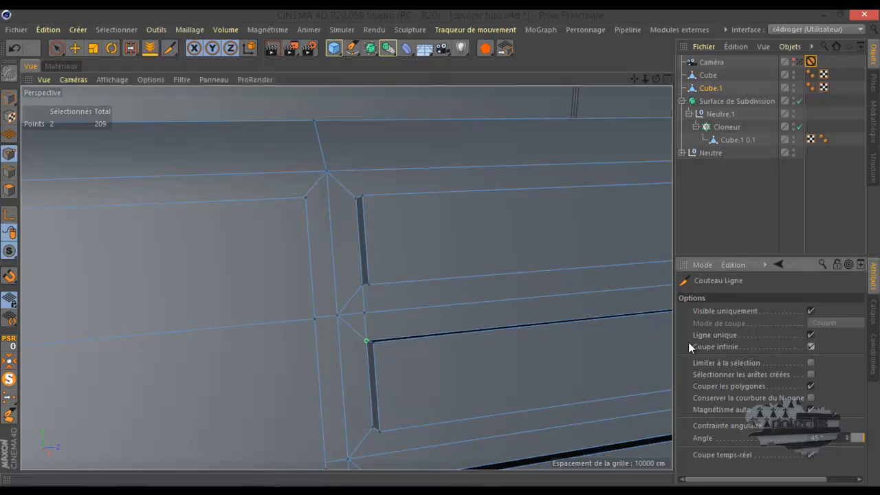
{"action": "left_click", "coordinate": [369, 336]}
{"action": "scroll", "coordinate": [369, 333], "scroll_direction": "down", "scroll_amount": 3}
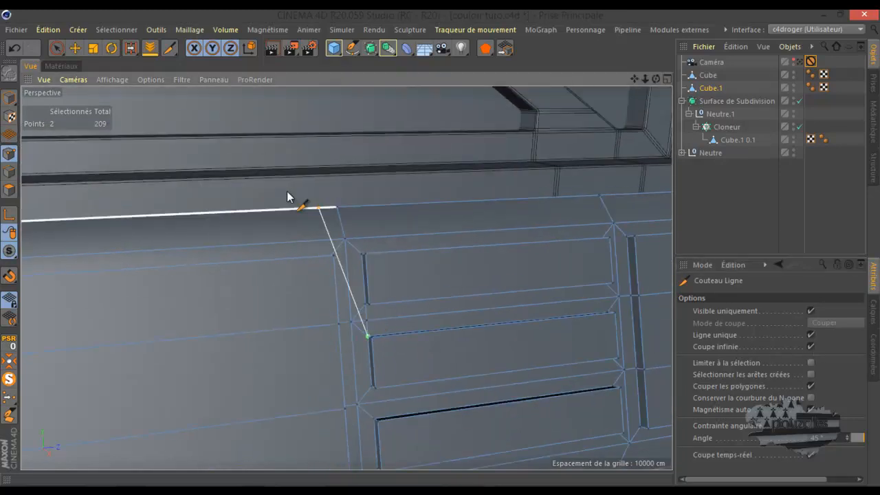
{"action": "left_click", "coordinate": [74, 48]}
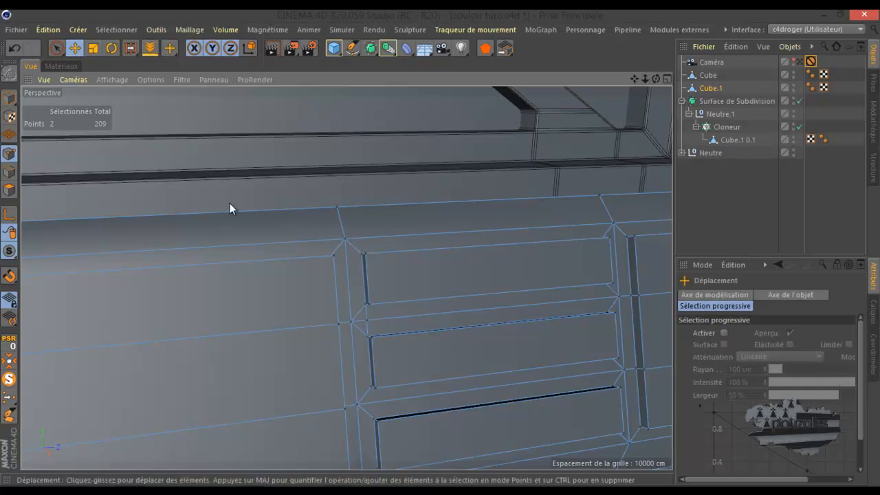
- Make an infinite Line Knife cut through the facing left corners of the middle and lower narrow recesses
{"action": "key", "text": "k"}
{"action": "key", "text": "k"}
{"action": "scroll", "coordinate": [392, 313], "scroll_direction": "down", "scroll_amount": 2}
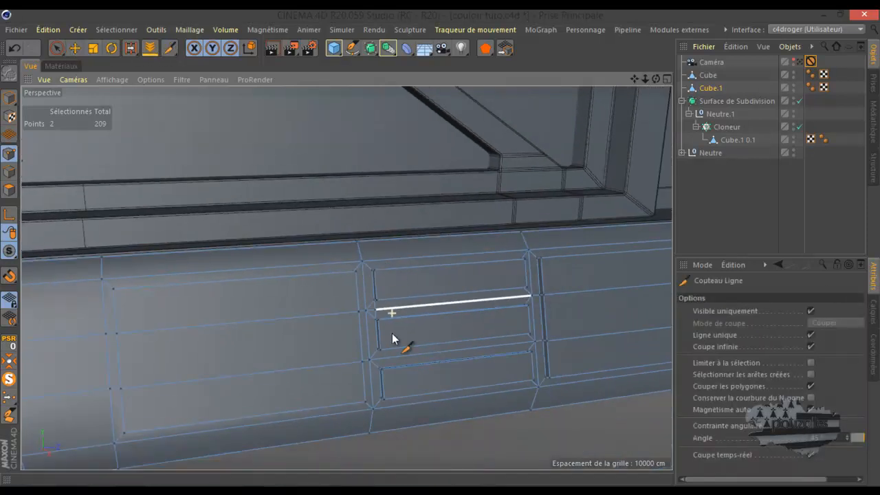
{"action": "scroll", "coordinate": [373, 376], "scroll_direction": "up", "scroll_amount": 1}
{"action": "scroll", "coordinate": [372, 375], "scroll_direction": "up", "scroll_amount": 3}
{"action": "left_click", "coordinate": [383, 312]}
{"action": "left_click", "coordinate": [388, 357]}
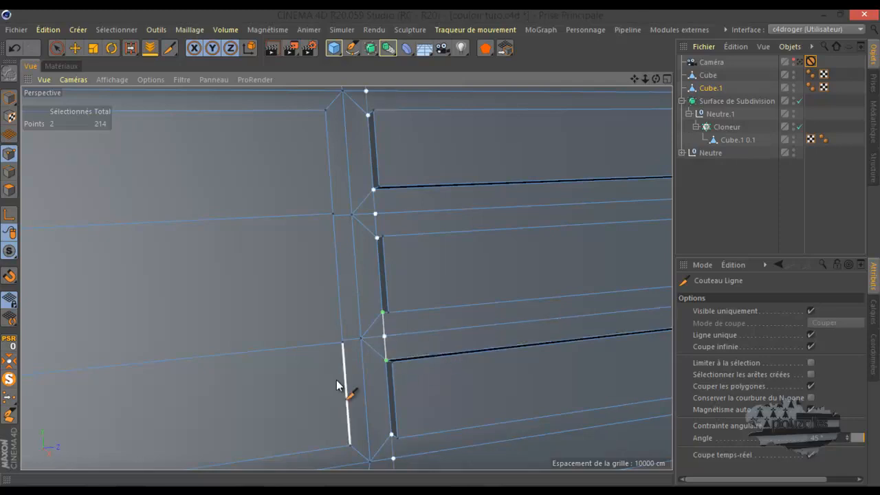
- Make two infinite Line Knife cuts through the facing corners at the right ends of the three narrow recesses
{"action": "scroll", "coordinate": [230, 361], "scroll_direction": "down", "scroll_amount": 3}
{"action": "scroll", "coordinate": [536, 353], "scroll_direction": "up", "scroll_amount": 4}
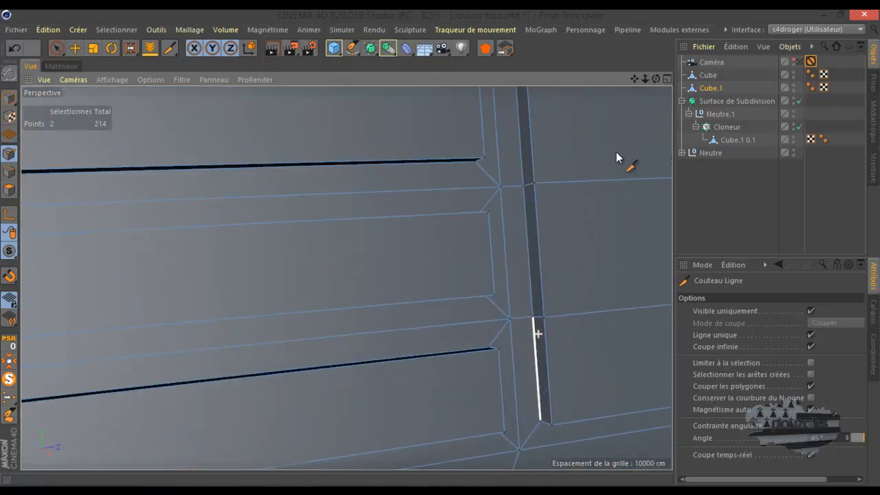
{"action": "mouse_move", "coordinate": [654, 80]}
{"action": "left_mouse_down"}
{"action": "mouse_move", "coordinate": [441, 249]}
{"action": "mouse_move", "coordinate": [654, 80]}
{"action": "left_mouse_up"}
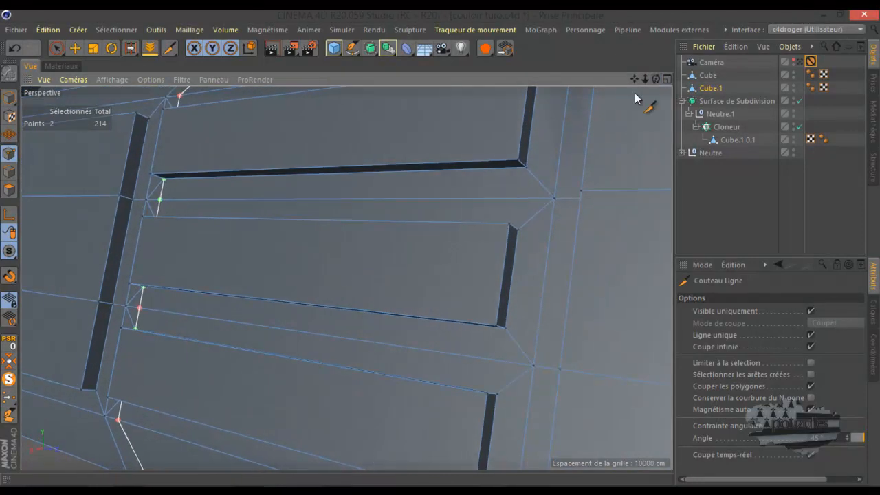
{"action": "left_click", "coordinate": [506, 328]}
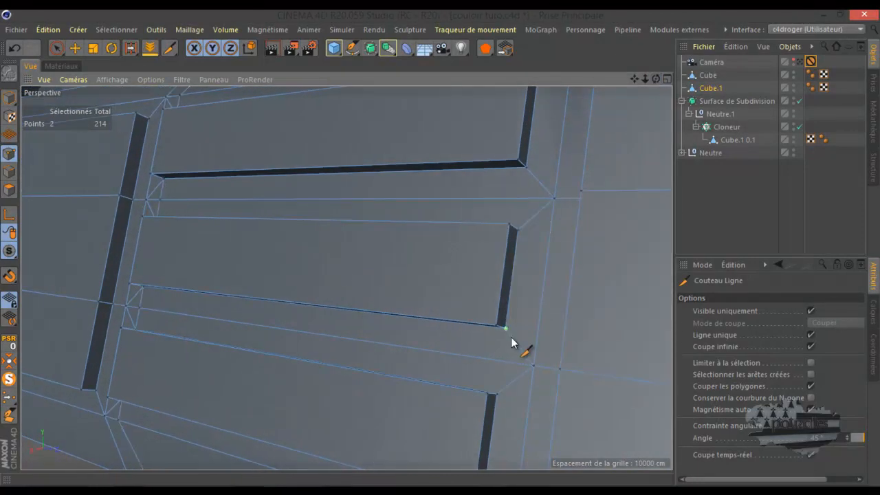
{"action": "left_click", "coordinate": [497, 397]}
{"action": "left_click", "coordinate": [527, 169]}
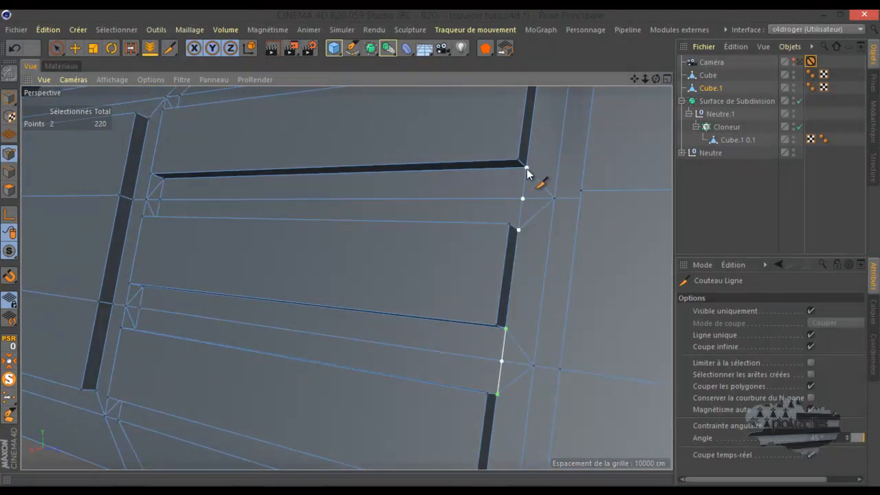
{"action": "left_click", "coordinate": [519, 230]}
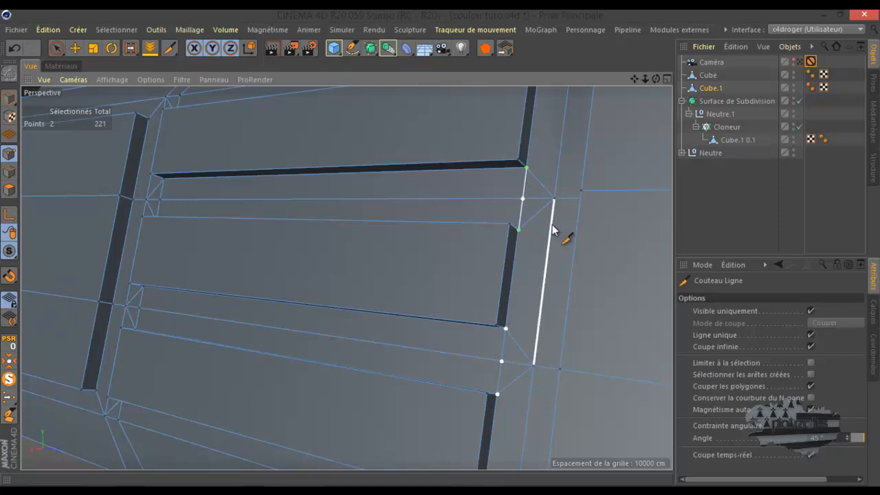
{"action": "scroll", "coordinate": [554, 224], "scroll_direction": "down", "scroll_amount": 4}
{"action": "scroll", "coordinate": [554, 229], "scroll_direction": "down", "scroll_amount": 2}
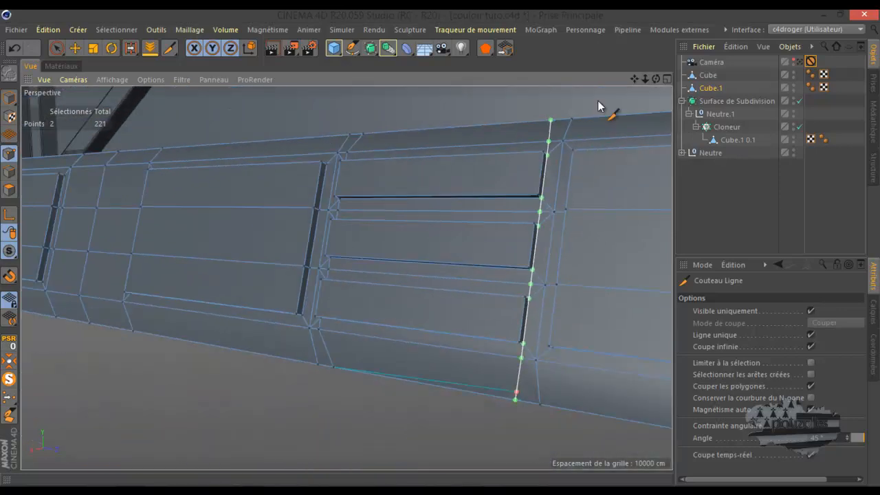
{"action": "left_click_drag", "start_coordinate": [656, 79], "coordinate": [437, 249]}
{"action": "left_click", "coordinate": [75, 47]}
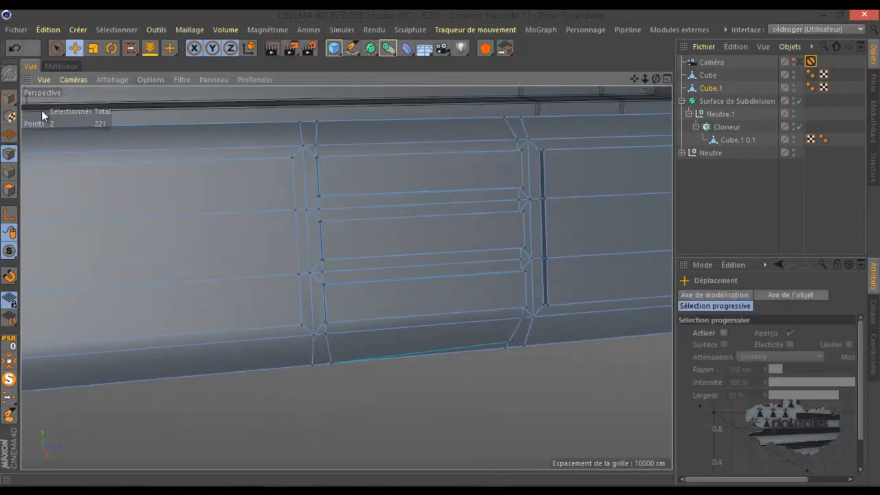
- Delete the six inner corner points at the left ends of the three narrow recesses
{"action": "left_click", "coordinate": [10, 171]}
{"action": "scroll", "coordinate": [337, 153], "scroll_direction": "up", "scroll_amount": 5}
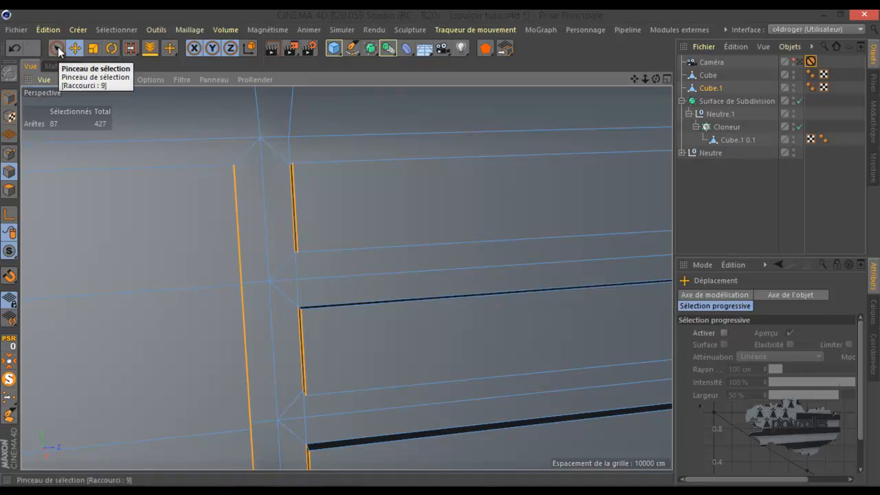
{"action": "left_click", "coordinate": [9, 153]}
{"action": "left_click", "coordinate": [294, 165]}
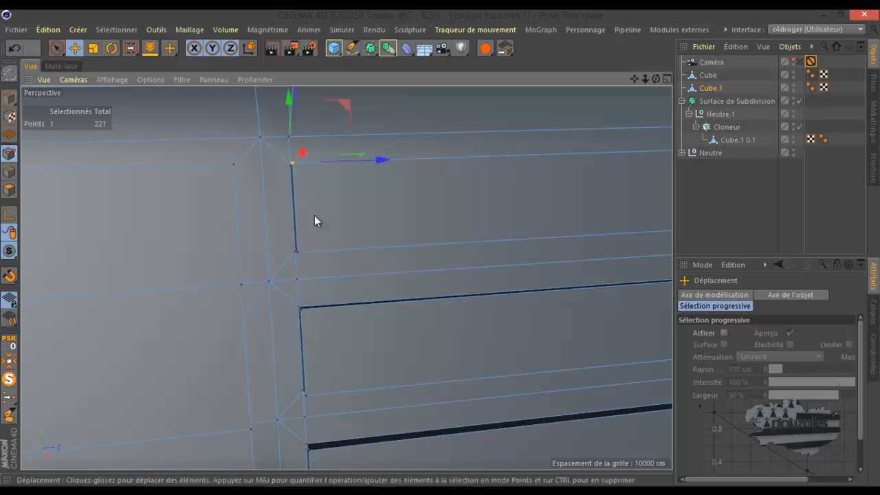
{"action": "left_click", "coordinate": [297, 251], "text": "shift"}
{"action": "left_click", "coordinate": [301, 308], "text": "shift"}
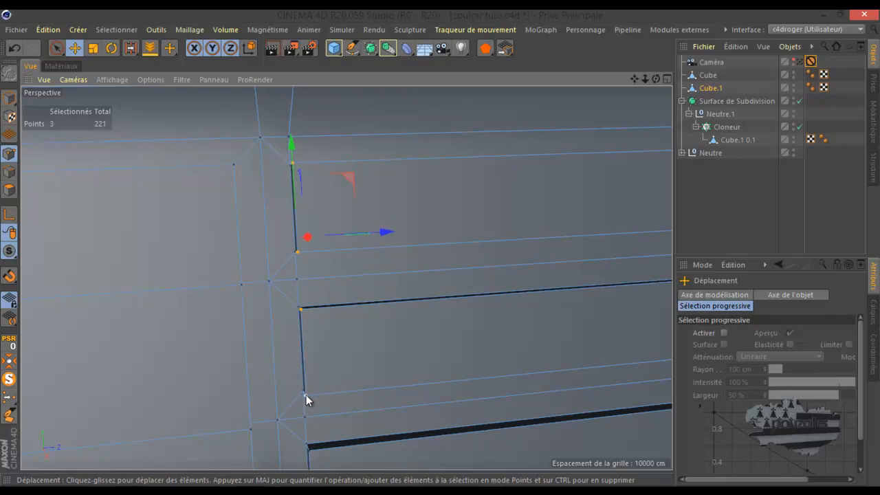
{"action": "left_click", "coordinate": [306, 394], "text": "shift"}
{"action": "scroll", "coordinate": [328, 334], "scroll_direction": "down", "scroll_amount": 3}
{"action": "scroll", "coordinate": [320, 409], "scroll_direction": "up", "scroll_amount": 3}
{"action": "scroll", "coordinate": [312, 419], "scroll_direction": "up", "scroll_amount": 1}
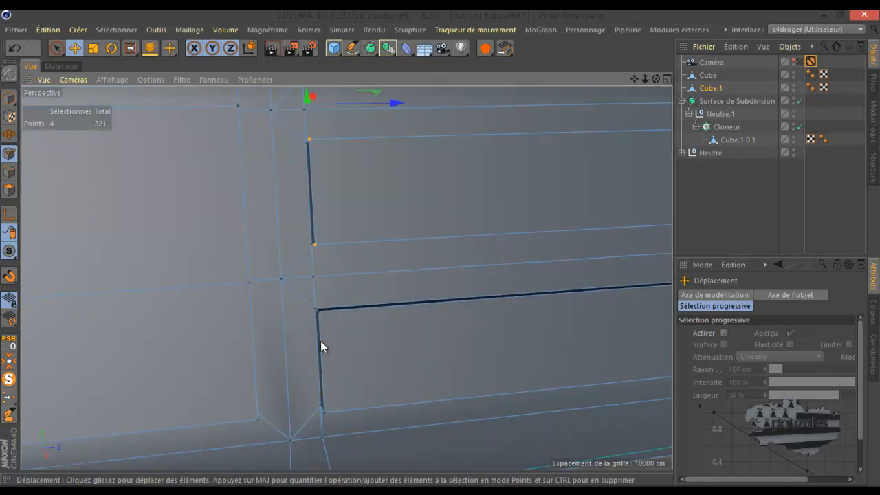
{"action": "left_click", "coordinate": [319, 313], "text": "shift"}
{"action": "left_click", "coordinate": [324, 412], "text": "shift"}
{"action": "key", "text": "Delete"}
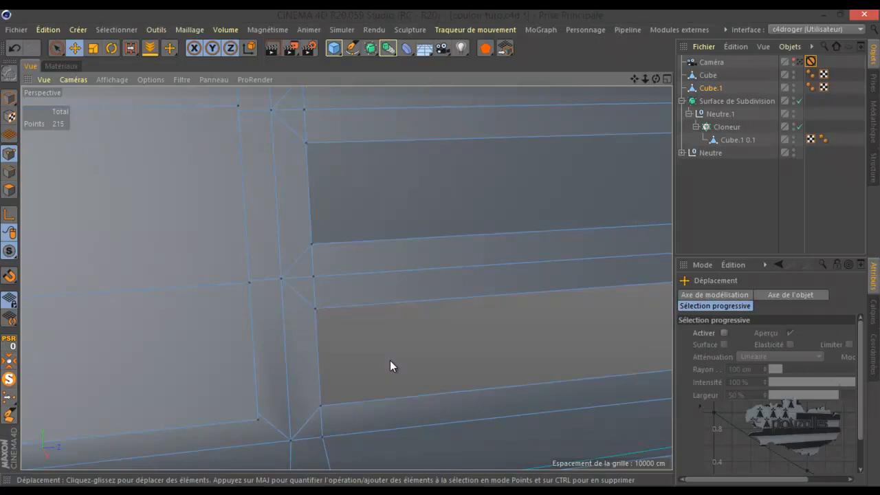
{"action": "scroll", "coordinate": [274, 361], "scroll_direction": "down", "scroll_amount": 3}
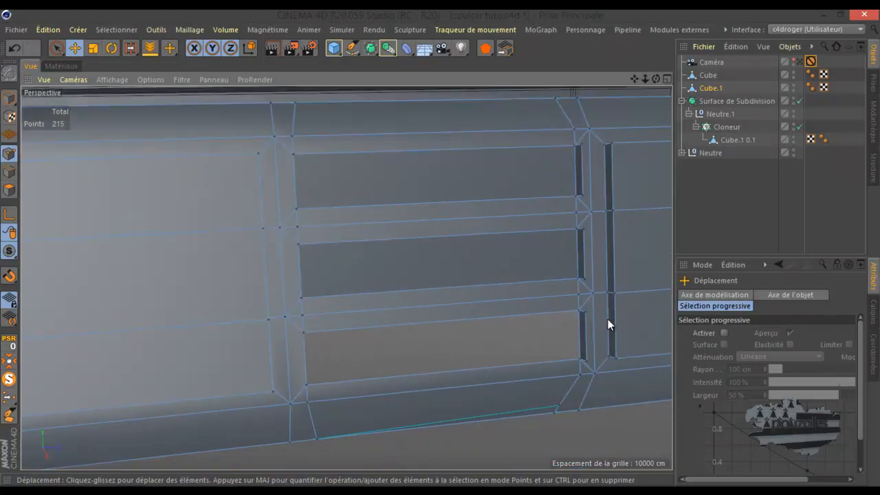
- Delete the six inner corner points at the right ends of the three narrow recesses
{"action": "scroll", "coordinate": [613, 316], "scroll_direction": "up", "scroll_amount": 5}
{"action": "left_click", "coordinate": [567, 305]}
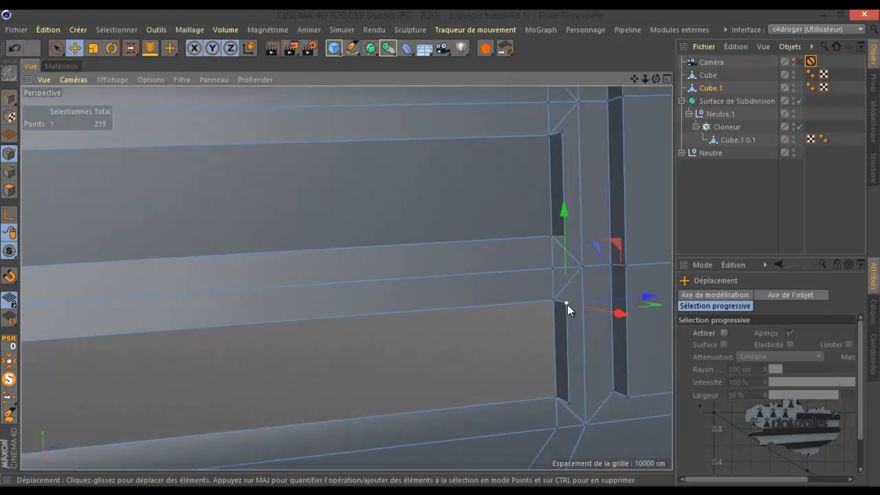
{"action": "left_click", "coordinate": [569, 401], "text": "shift"}
{"action": "left_click", "coordinate": [559, 132], "text": "shift"}
{"action": "scroll", "coordinate": [570, 234], "scroll_direction": "up", "scroll_amount": 3}
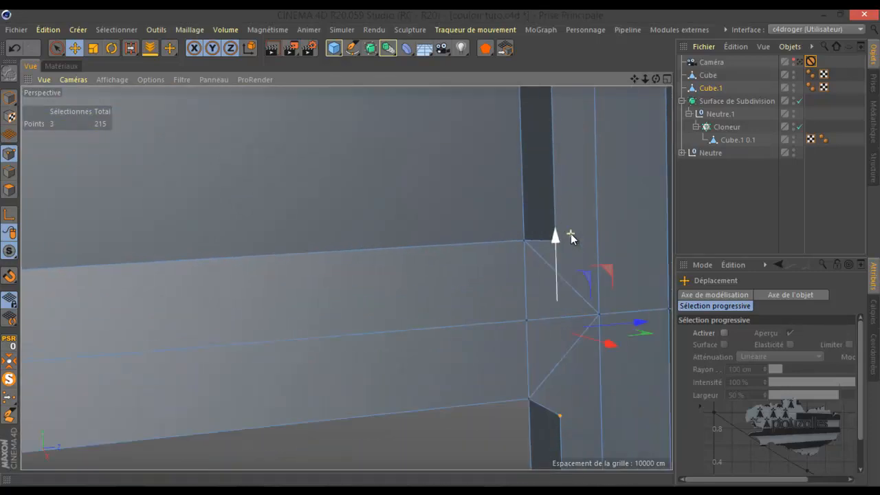
{"action": "left_click", "coordinate": [548, 244], "text": "shift"}
{"action": "scroll", "coordinate": [526, 329], "scroll_direction": "down", "scroll_amount": 5}
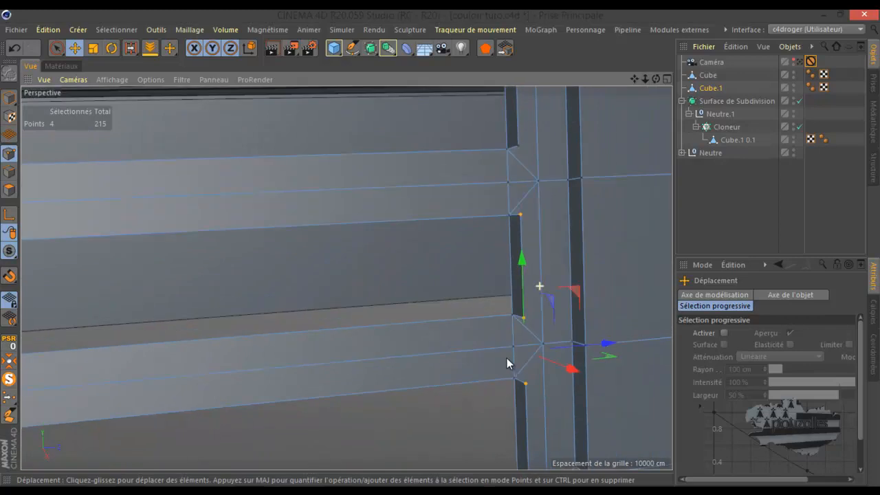
{"action": "left_click", "coordinate": [512, 181], "text": "shift"}
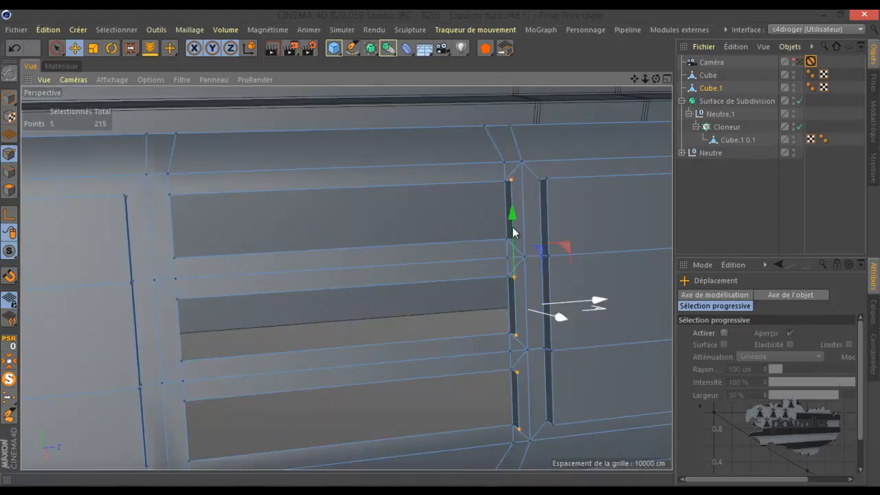
{"action": "scroll", "coordinate": [512, 237], "scroll_direction": "up", "scroll_amount": 4}
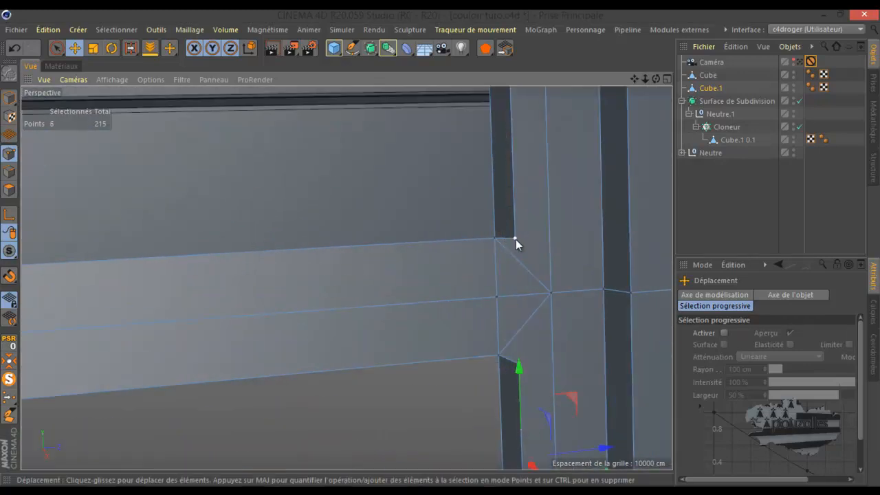
{"action": "key", "text": "Delete"}
{"action": "scroll", "coordinate": [516, 235], "scroll_direction": "down", "scroll_amount": 4}
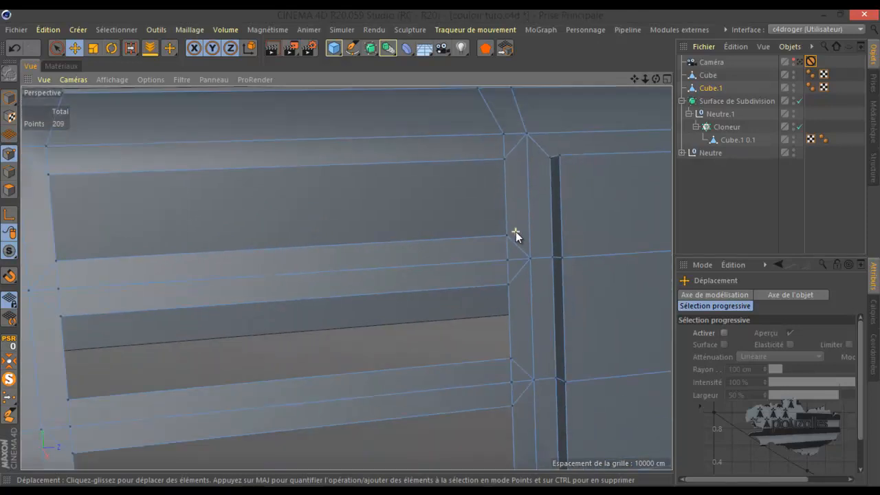
- Weld the three points at the left end of the strip between the upper and middle recesses into their middle point
{"action": "scroll", "coordinate": [517, 230], "scroll_direction": "down", "scroll_amount": 2}
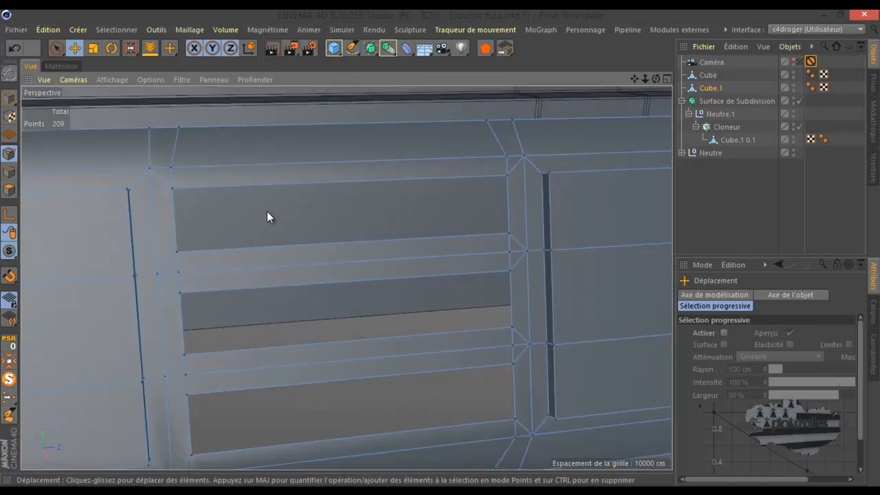
{"action": "key", "text": "9"}
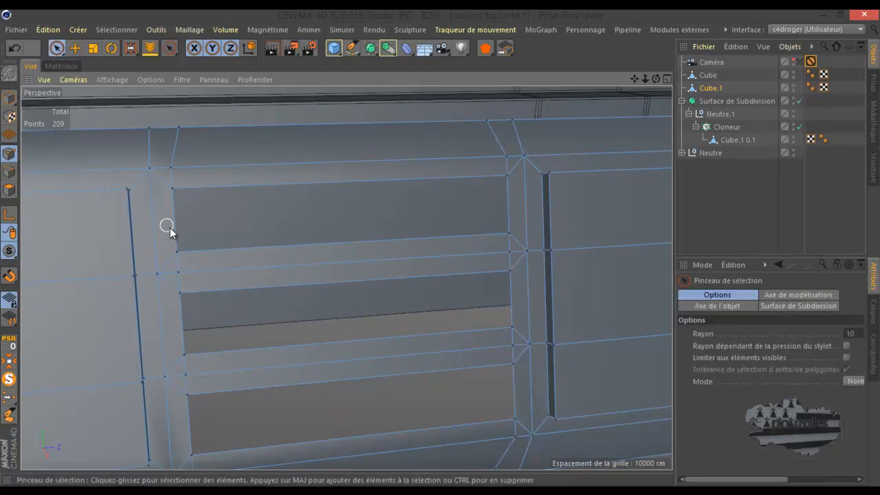
{"action": "left_click_drag", "start_coordinate": [177, 243], "coordinate": [178, 279]}
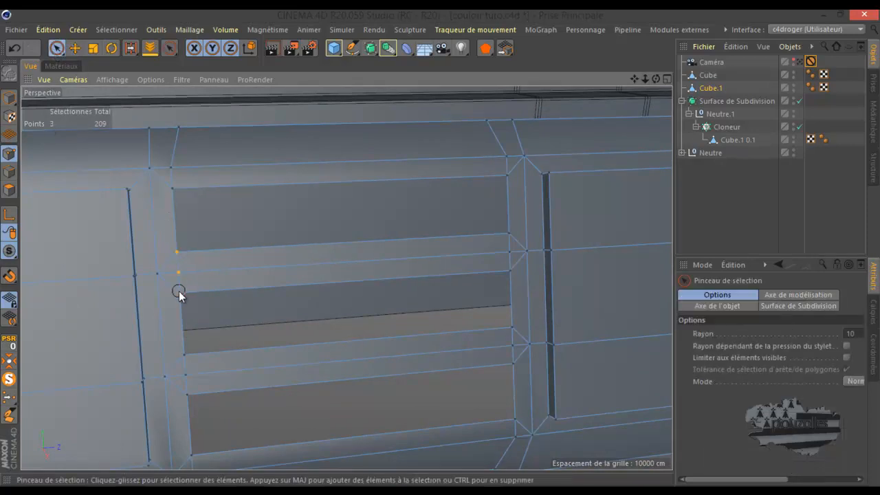
{"action": "right_click", "coordinate": [179, 291]}
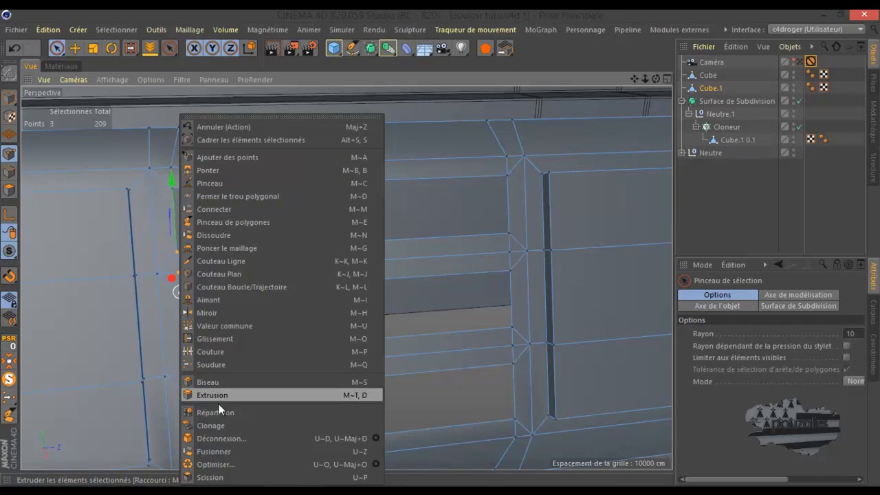
{"action": "left_click", "coordinate": [222, 365]}
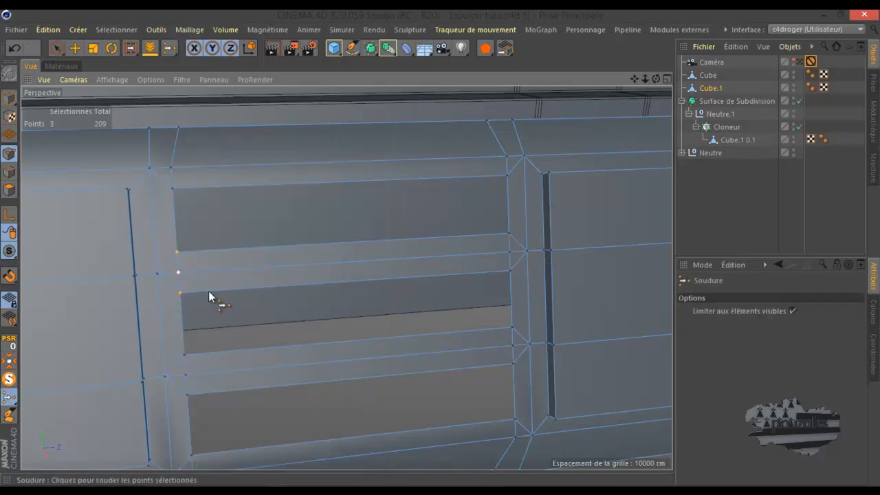
{"action": "left_click", "coordinate": [179, 272]}
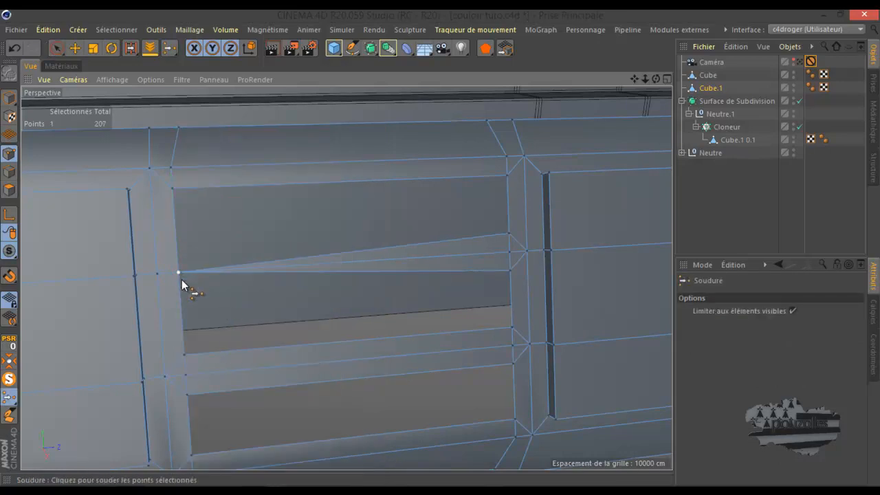
- Weld the three left-end points of the strip between the middle and lower recesses into their middle point
{"action": "key", "text": "space"}
{"action": "left_click_drag", "start_coordinate": [182, 351], "coordinate": [186, 401]}
{"action": "key", "text": "space"}
{"action": "left_click", "coordinate": [188, 373]}
{"action": "scroll", "coordinate": [197, 366], "scroll_direction": "down", "scroll_amount": 2}
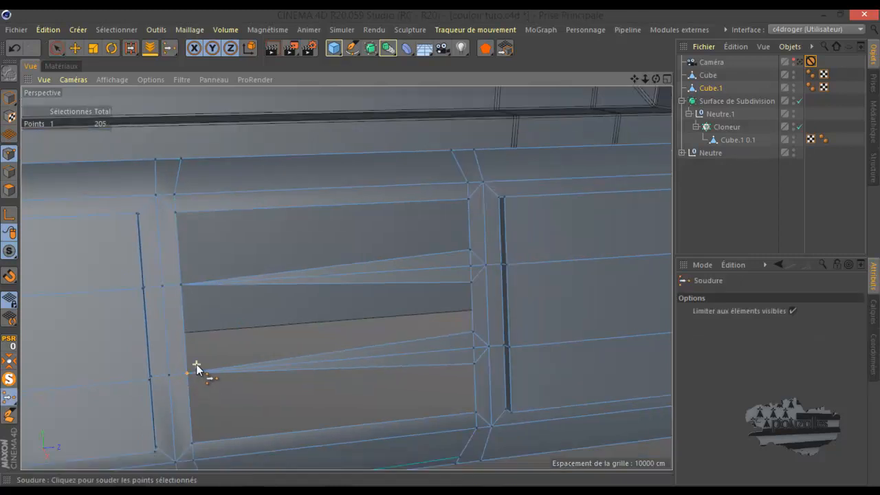
- Weld the three right-end points of each of the two strips between the recesses into their respective middle points
{"action": "key", "text": "space"}
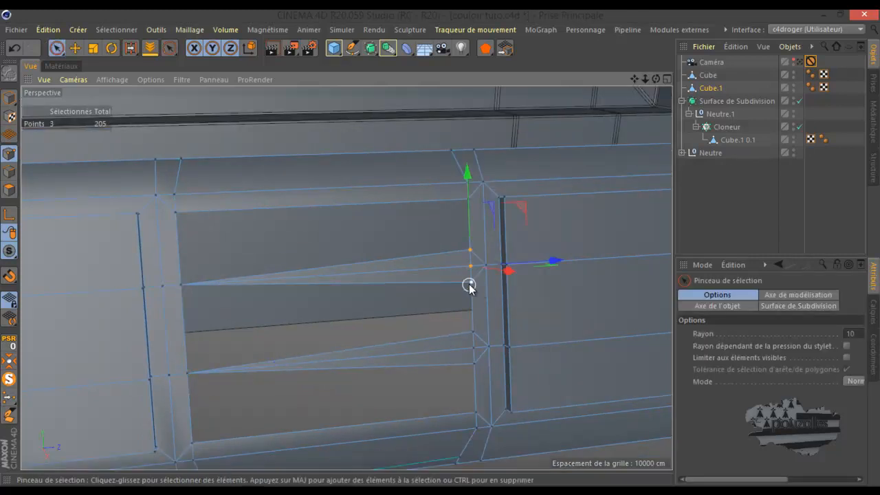
{"action": "key", "text": "space"}
{"action": "left_click", "coordinate": [470, 264]}
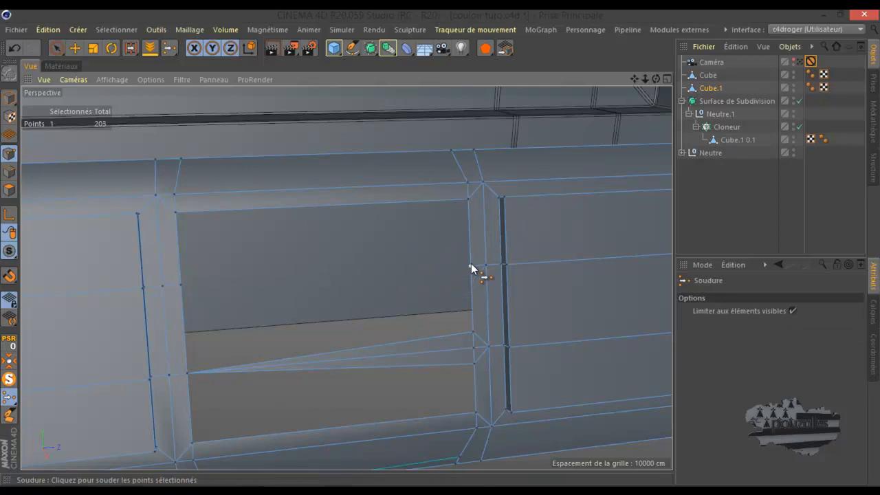
{"action": "key", "text": "space"}
{"action": "left_click", "coordinate": [473, 333], "text": "shift"}
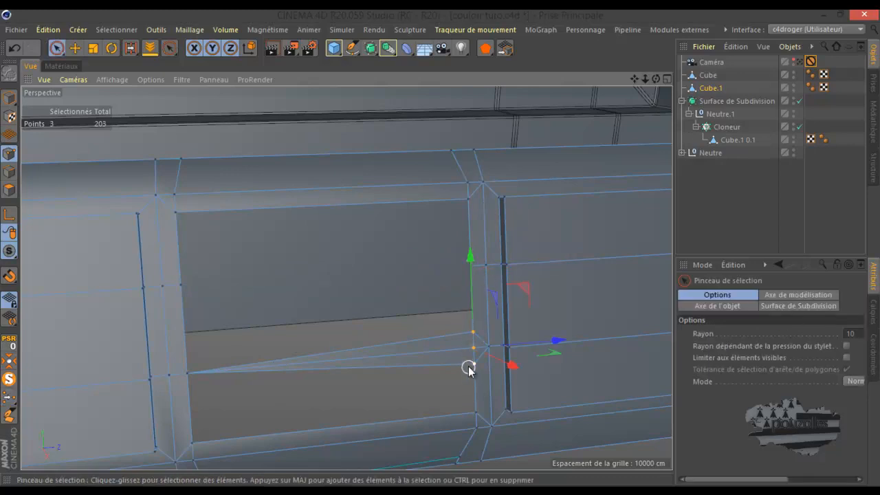
{"action": "key", "text": "space"}
{"action": "left_click", "coordinate": [473, 351]}
{"action": "scroll", "coordinate": [396, 359], "scroll_direction": "down", "scroll_amount": 2}
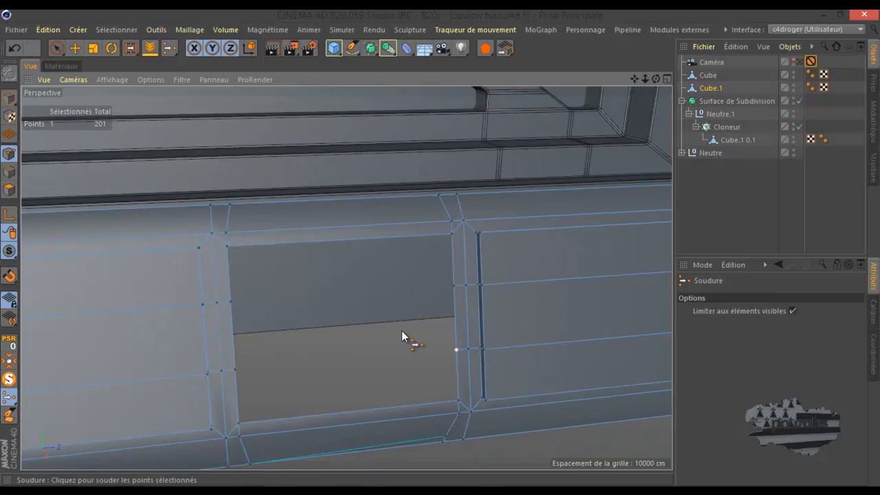
{"action": "right_click", "coordinate": [323, 390]}
{"action": "key", "text": "Escape"}
{"action": "key", "text": "u"}
{"action": "key", "text": "l"}
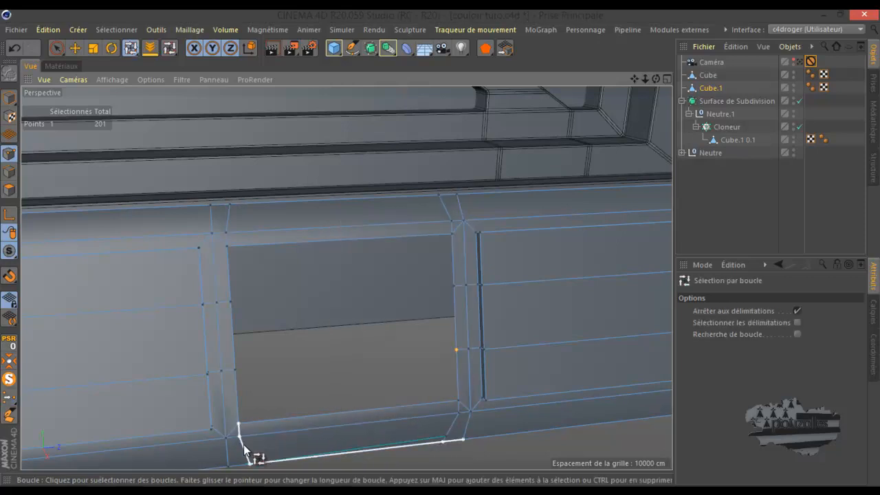
{"action": "scroll", "coordinate": [332, 395], "scroll_direction": "down", "scroll_amount": 3}
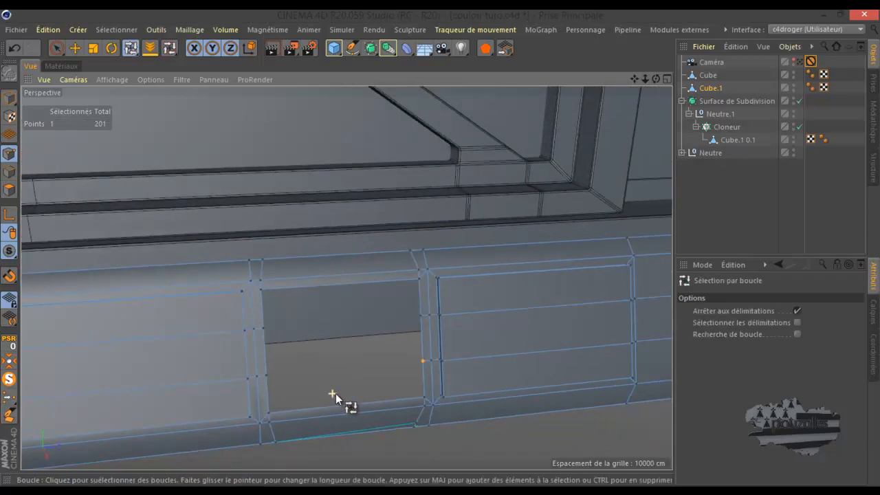
- Delete the stray point near the panel's lower edge, beneath the right corner of the rectangular opening
{"action": "scroll", "coordinate": [353, 439], "scroll_direction": "up", "scroll_amount": 6}
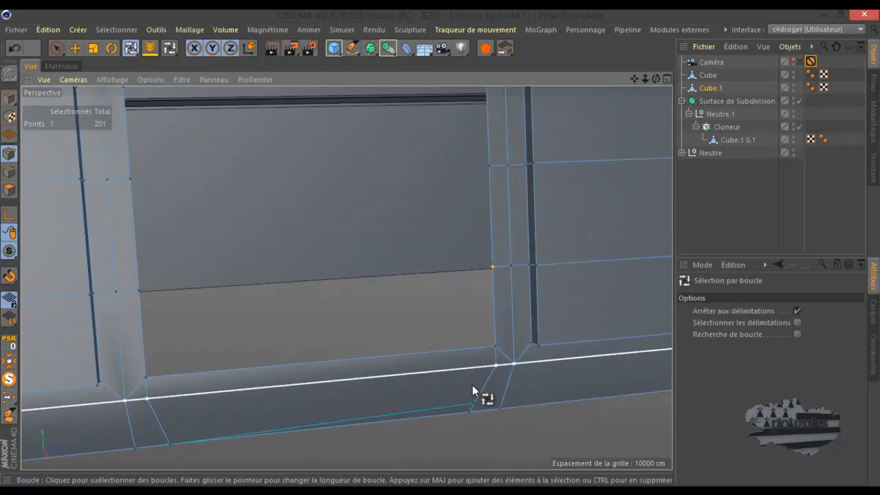
{"action": "left_click", "coordinate": [74, 47]}
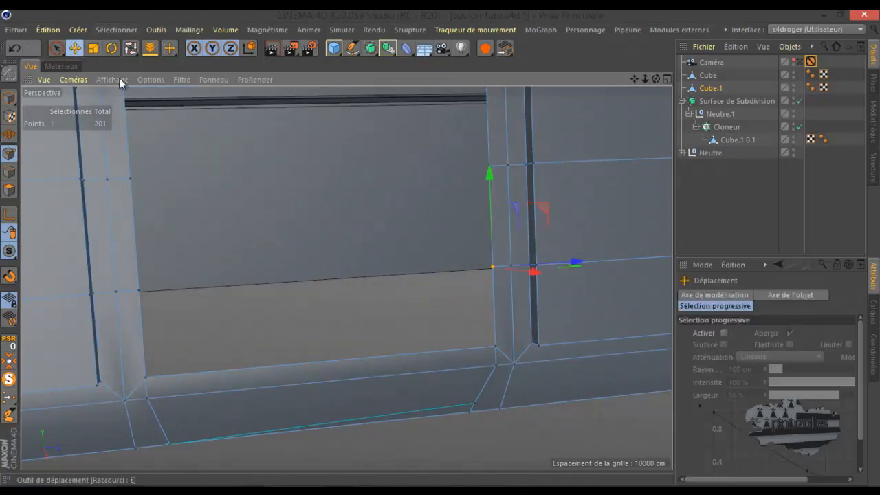
{"action": "left_click", "coordinate": [476, 402]}
{"action": "key", "text": "Delete"}
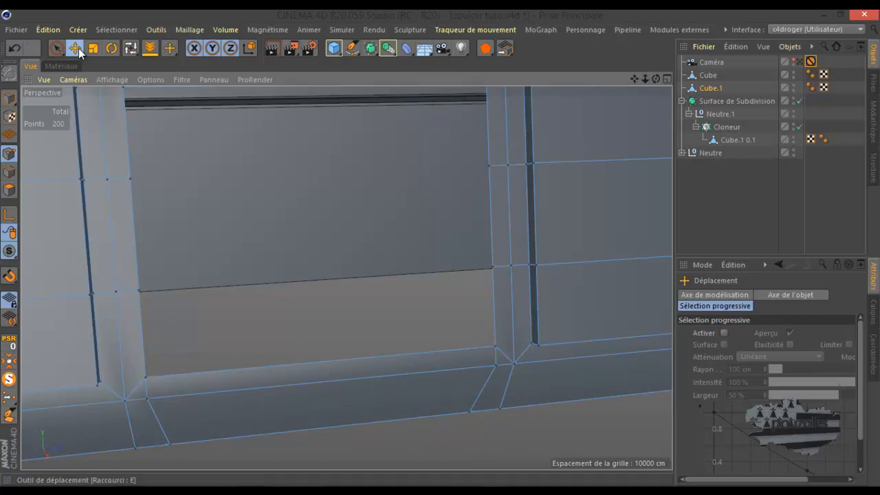
- Dissolve the eight edges running from the four corners of the rectangular opening to the panel's upper and lower borders
{"action": "left_click", "coordinate": [10, 172]}
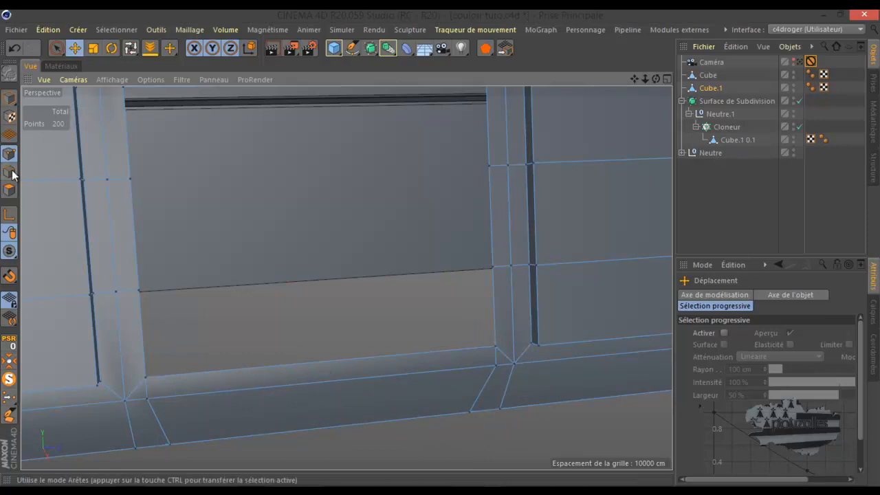
{"action": "left_click", "coordinate": [148, 390]}
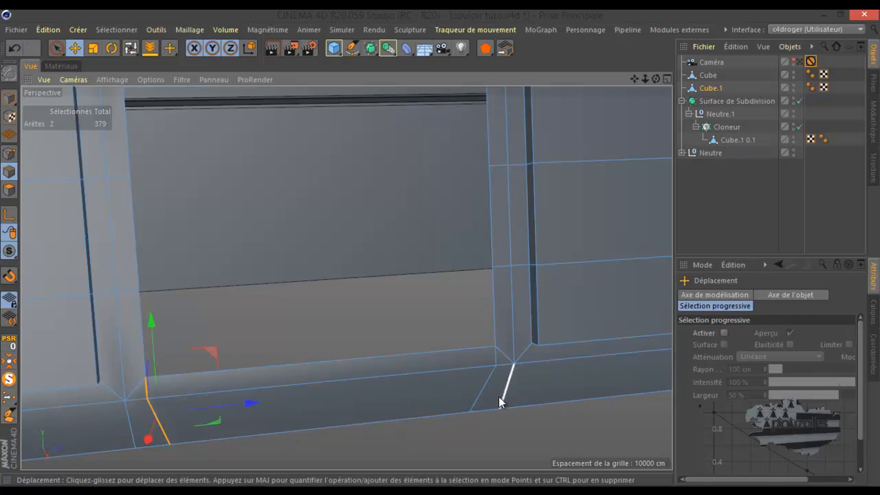
{"action": "left_click", "coordinate": [495, 356], "text": "shift"}
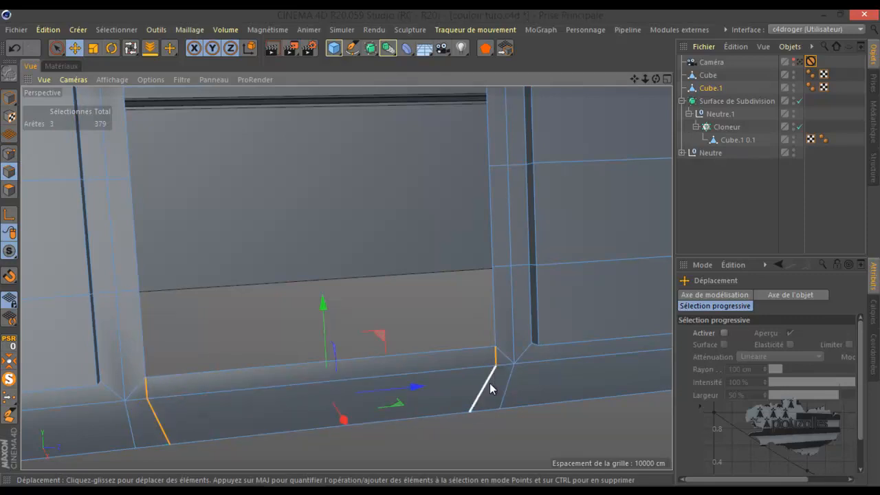
{"action": "left_click", "coordinate": [491, 385], "text": "shift"}
{"action": "right_click_drag", "start_coordinate": [360, 314], "coordinate": [362, 372], "text": "alt"}
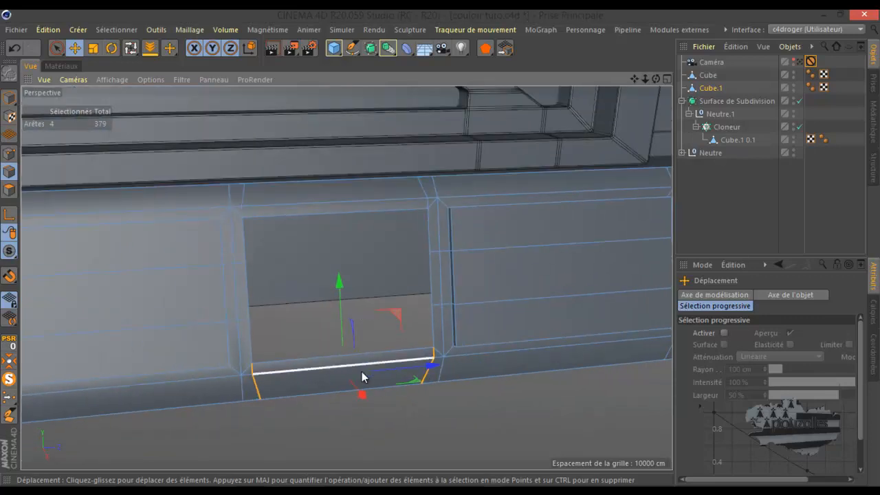
{"action": "left_click", "coordinate": [429, 201], "text": "shift"}
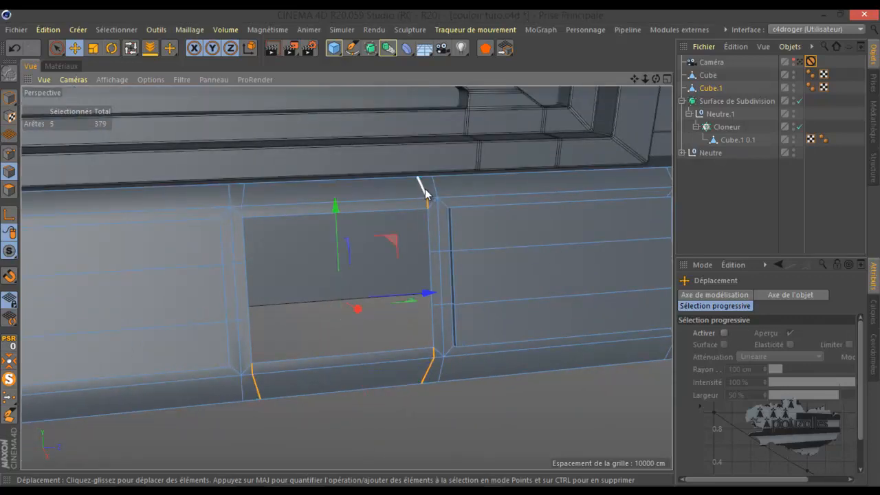
{"action": "left_click", "coordinate": [244, 196], "text": "shift"}
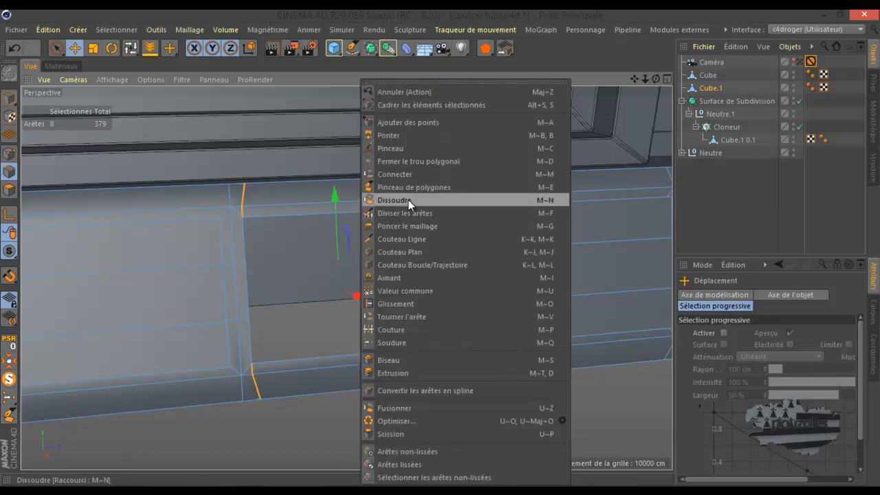
{"action": "left_click", "coordinate": [409, 199]}
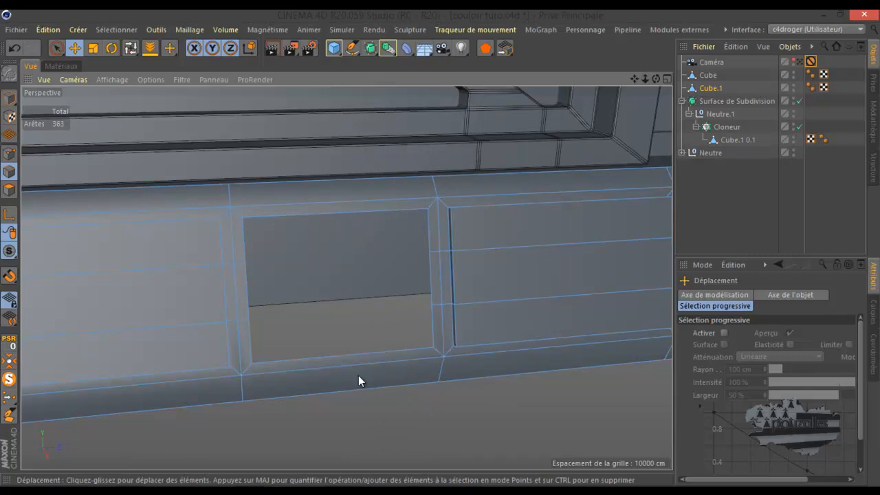
- Bridge the three pairs of facing side edges to fill the rectangular opening, and switch to polygon mode
{"action": "left_click", "coordinate": [367, 395]}
{"action": "right_click", "coordinate": [366, 395]}
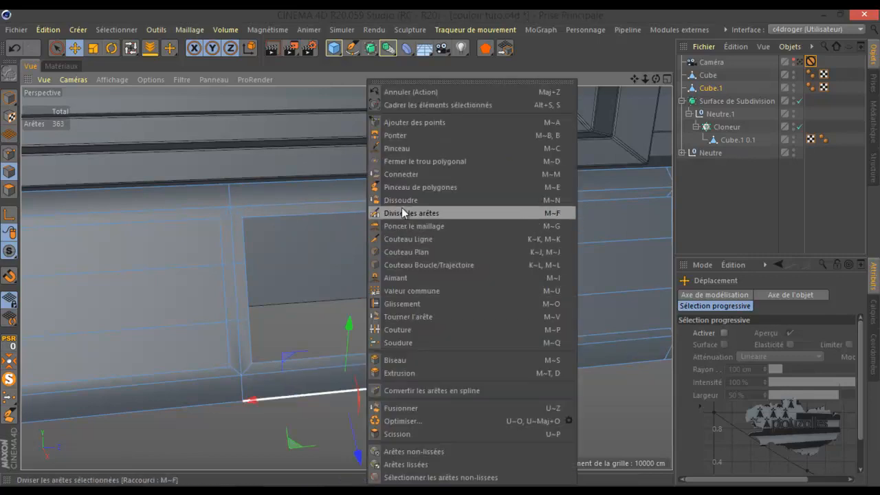
{"action": "left_click", "coordinate": [409, 136]}
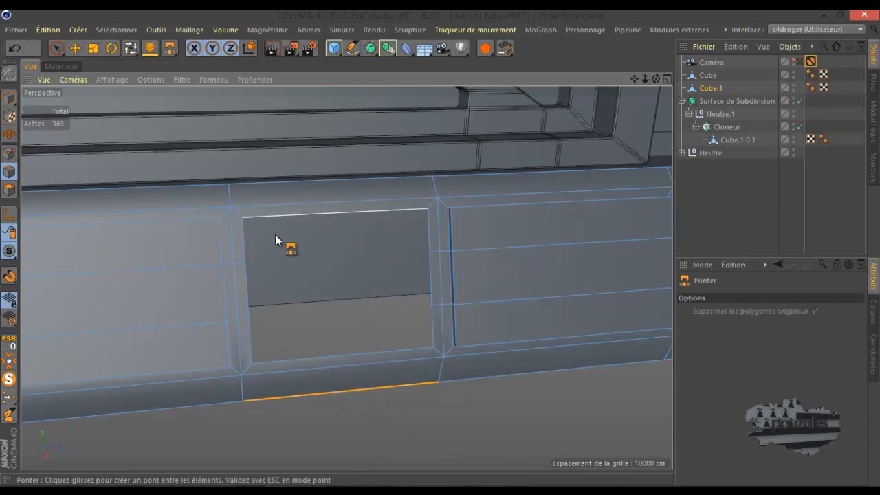
{"action": "left_click_drag", "start_coordinate": [245, 241], "coordinate": [424, 242]}
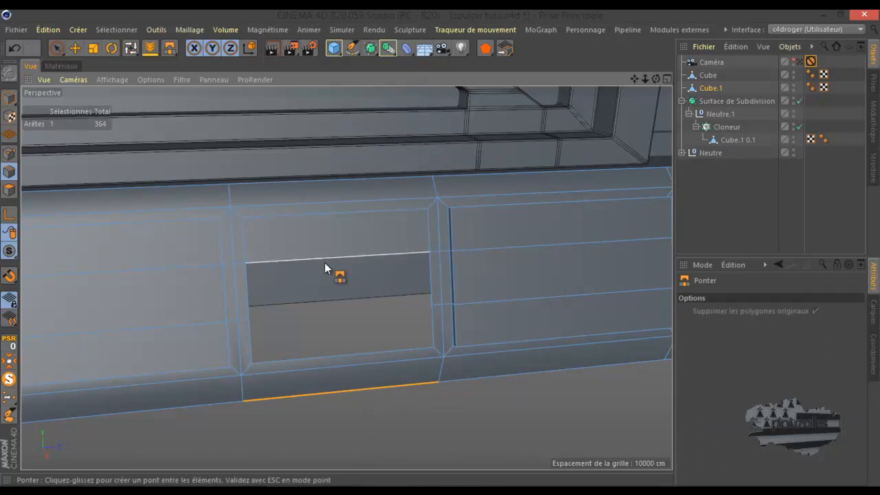
{"action": "left_click_drag", "start_coordinate": [243, 292], "coordinate": [422, 282]}
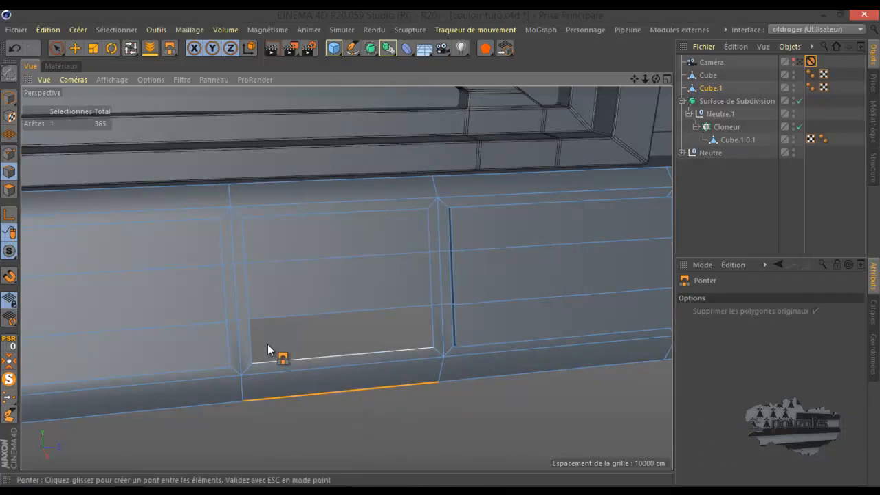
{"action": "left_click_drag", "start_coordinate": [258, 345], "coordinate": [420, 337]}
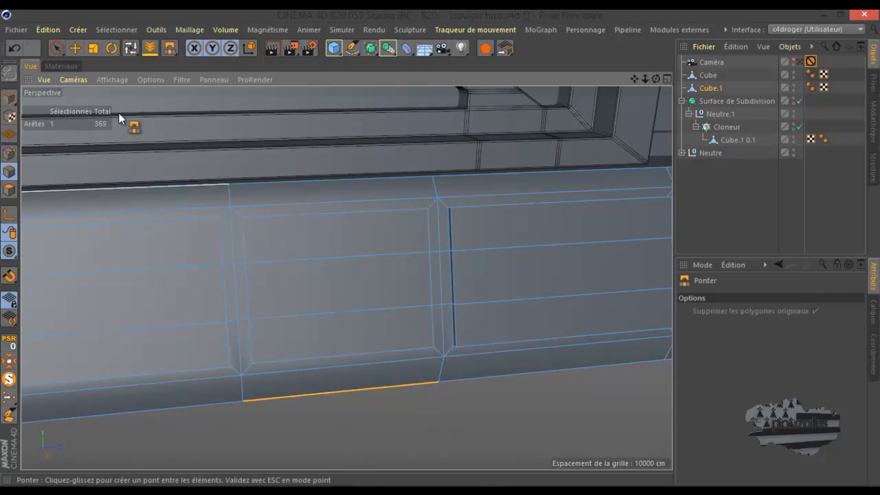
{"action": "left_click", "coordinate": [10, 191]}
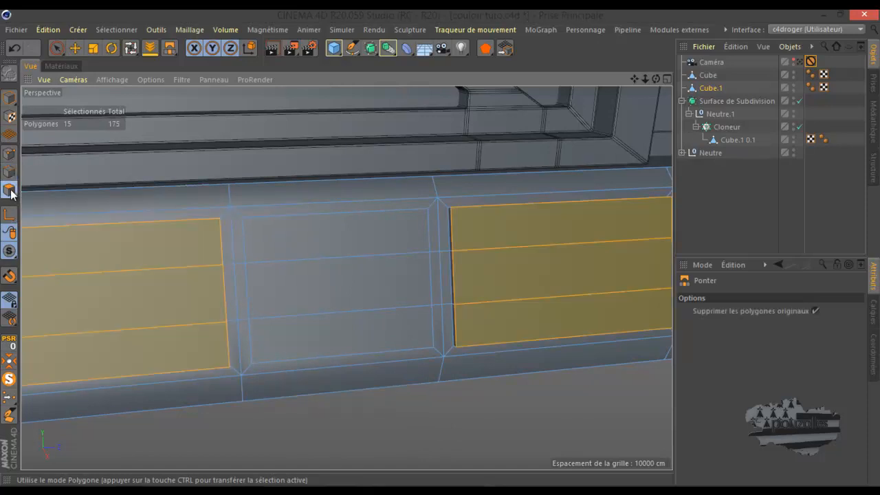
- Extrude the three polygons filling the rectangular opening along the panel's normal so that the section matches the depth of the neighbouring recesses
{"action": "left_click", "coordinate": [75, 49]}
{"action": "left_click", "coordinate": [316, 233]}
{"action": "left_click", "coordinate": [310, 296], "text": "shift"}
{"action": "left_click", "coordinate": [324, 337], "text": "shift"}
{"action": "middle_click", "coordinate": [294, 350]}
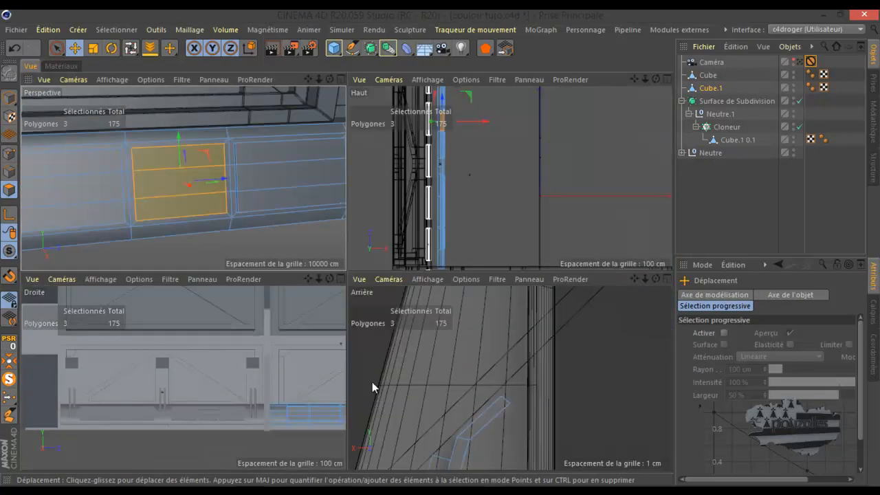
{"action": "middle_click", "coordinate": [389, 316]}
{"action": "scroll", "coordinate": [416, 206], "scroll_direction": "down", "scroll_amount": 6}
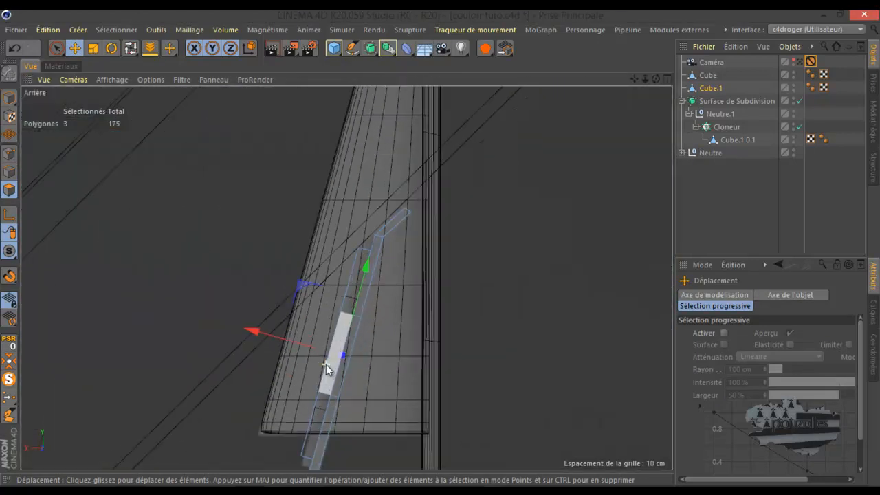
{"action": "scroll", "coordinate": [326, 369], "scroll_direction": "up", "scroll_amount": 8}
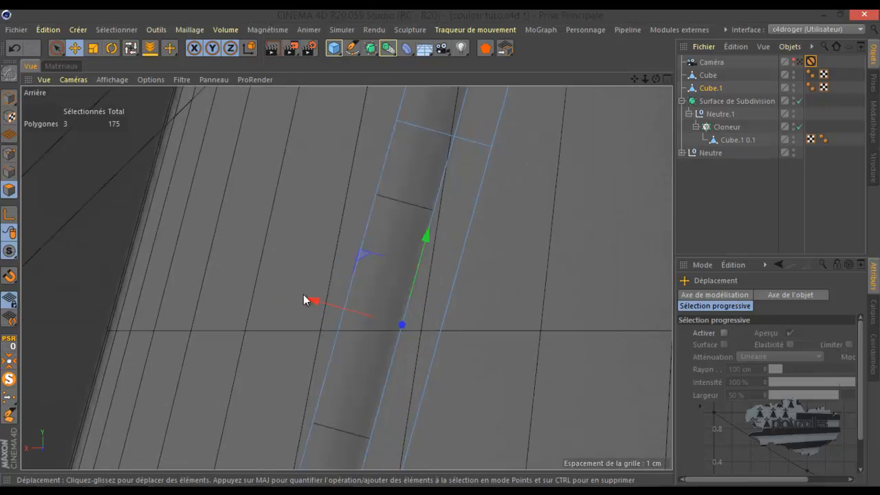
{"action": "left_click_drag", "start_coordinate": [312, 298], "coordinate": [252, 297], "text": "ctrl"}
{"action": "left_click", "coordinate": [194, 288]}
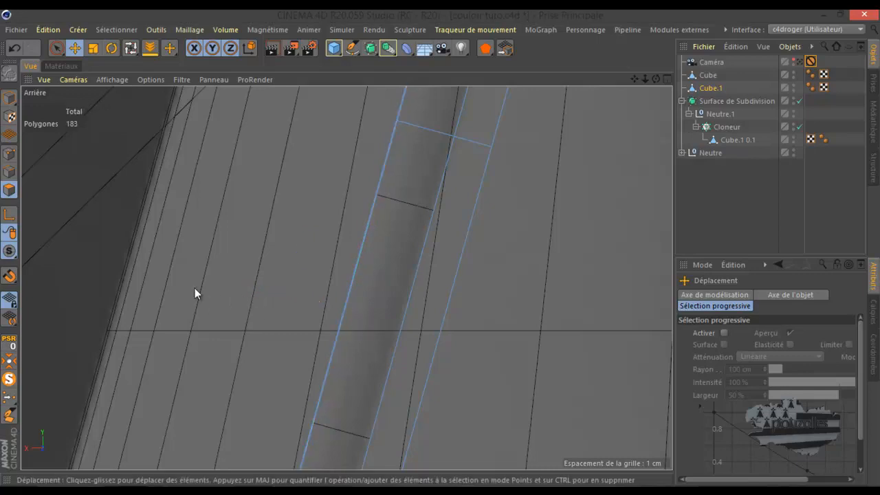
- Inspect the rebuilt lower panel along its length, and compare it with the corridor reference render in the photo viewer
{"action": "middle_click", "coordinate": [194, 288]}
{"action": "middle_click", "coordinate": [212, 247]}
{"action": "scroll", "coordinate": [212, 246], "scroll_direction": "down", "scroll_amount": 3}
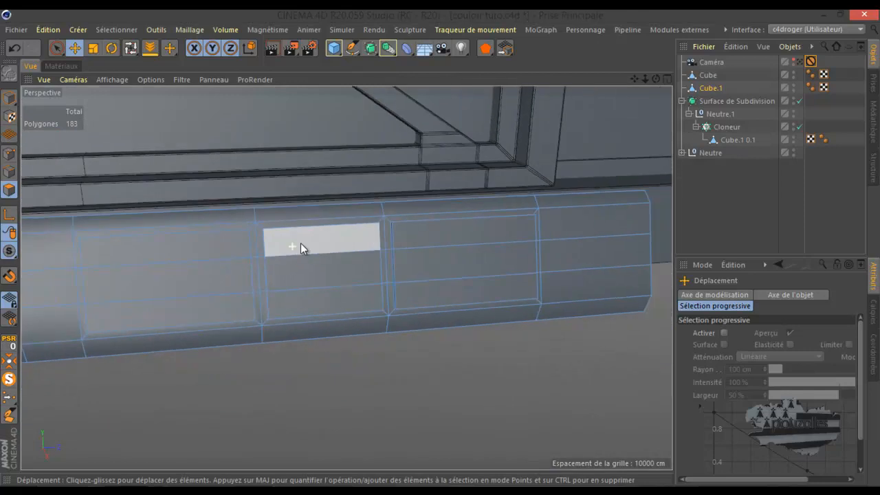
{"action": "left_click_drag", "start_coordinate": [652, 77], "coordinate": [440, 247]}
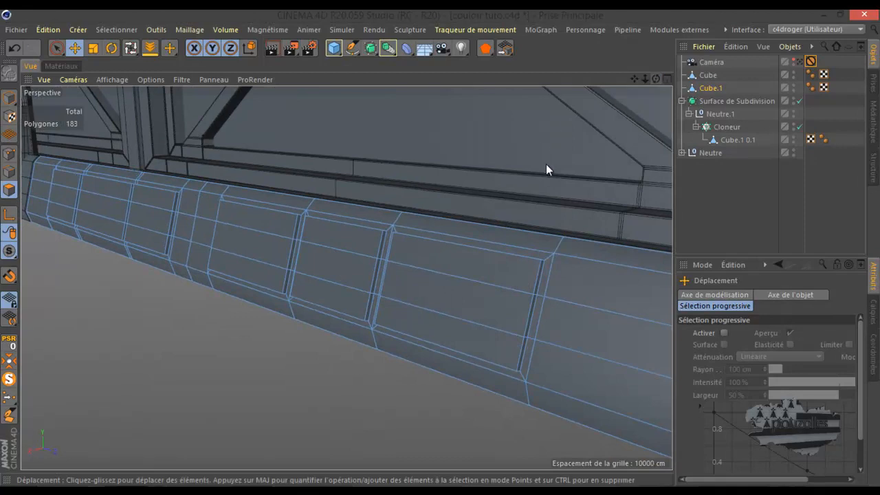
{"action": "scroll", "coordinate": [579, 189], "scroll_direction": "down", "scroll_amount": 3}
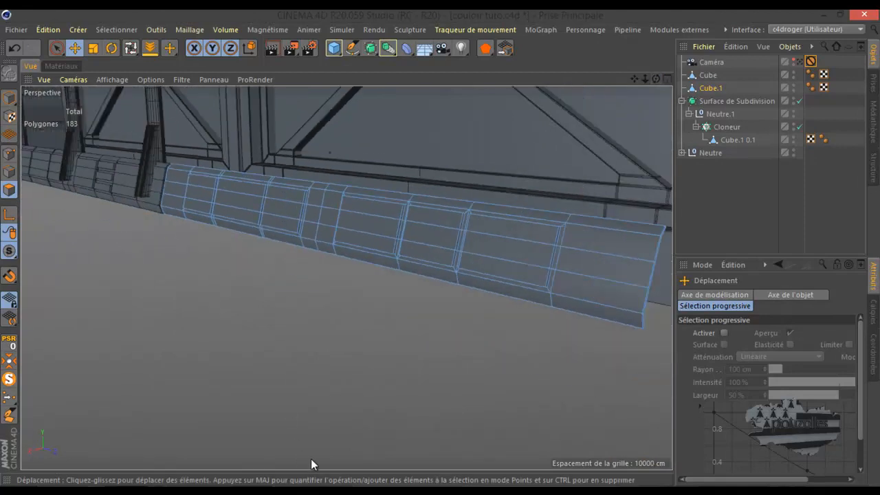
{"action": "left_click", "coordinate": [337, 491]}
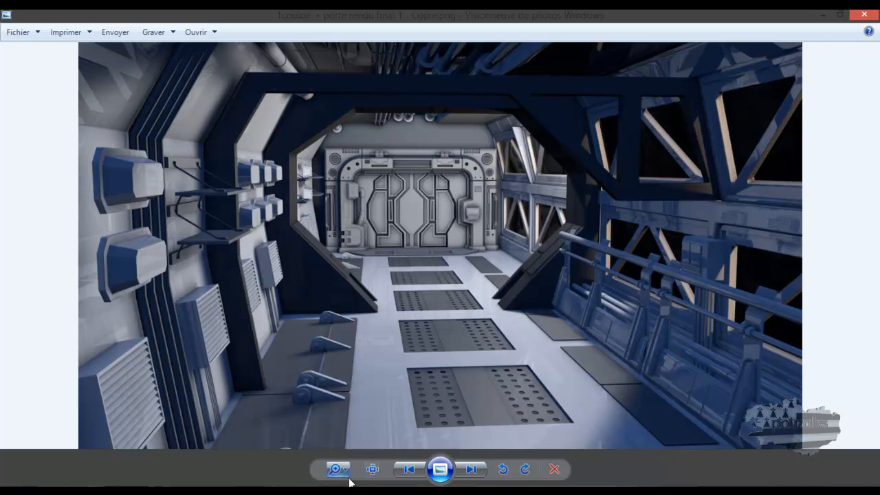
{"action": "left_click", "coordinate": [155, 470]}
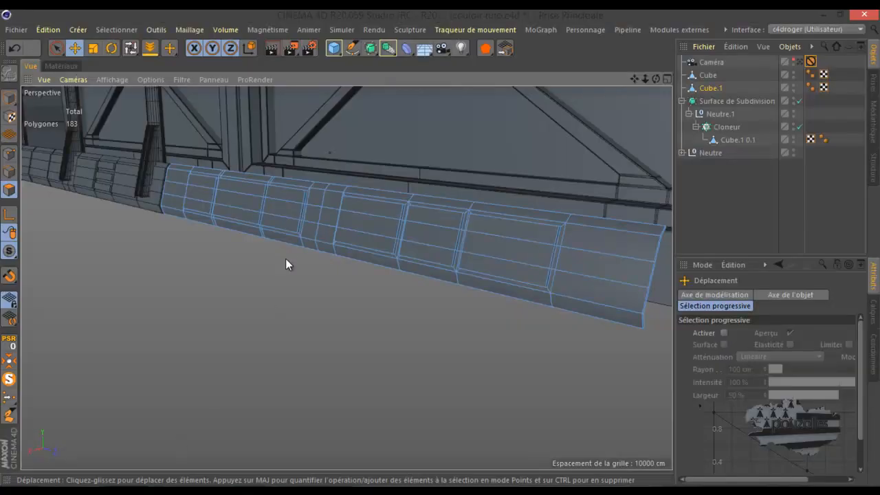
- Hide the duplicated panel Cube.1 and place the original panel Cube under a new Subdivision Surface
{"action": "left_click", "coordinate": [705, 76]}
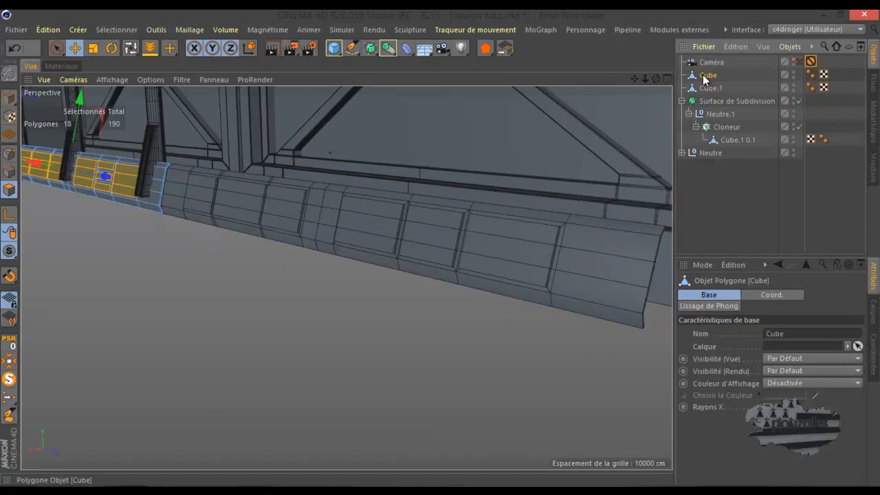
{"action": "double_click", "coordinate": [793, 86], "text": "alt"}
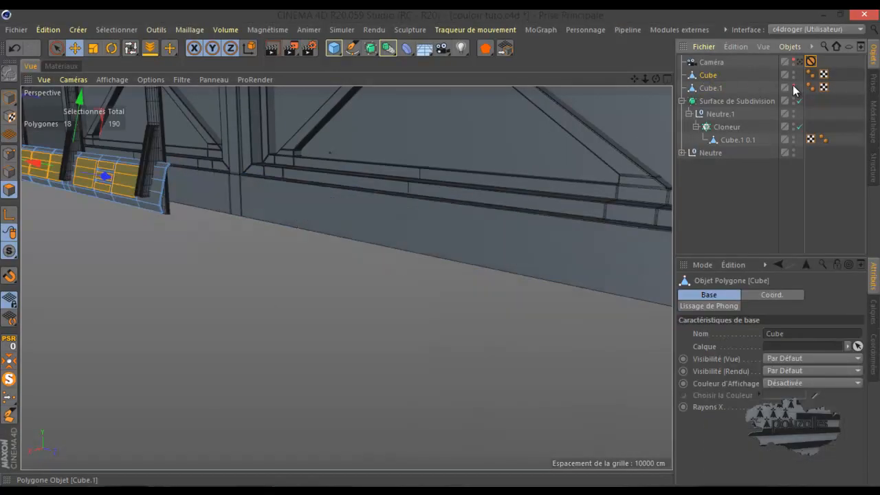
{"action": "scroll", "coordinate": [639, 148], "scroll_direction": "down", "scroll_amount": 3}
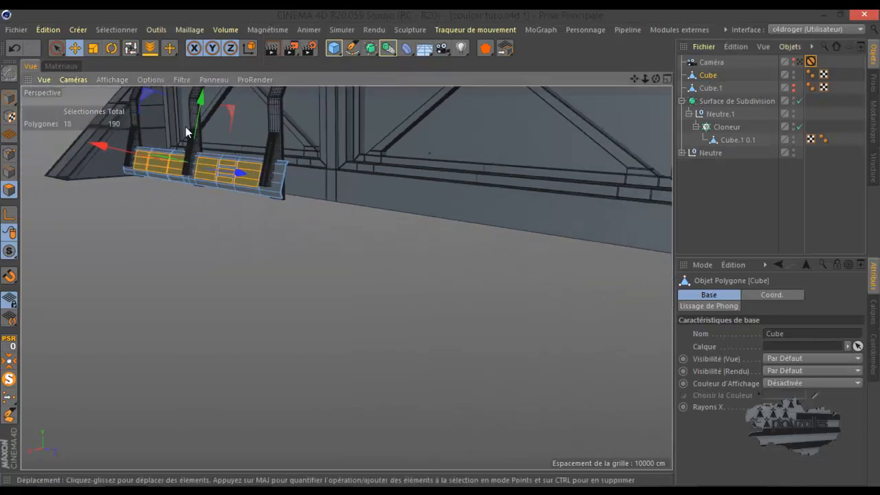
{"action": "scroll", "coordinate": [153, 135], "scroll_direction": "up", "scroll_amount": 8}
{"action": "left_click_drag", "start_coordinate": [157, 158], "coordinate": [183, 154], "text": "alt"}
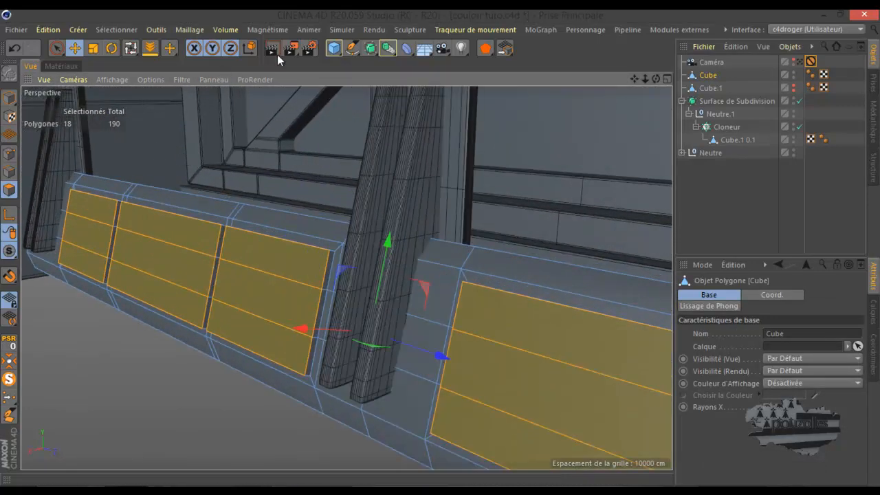
{"action": "left_click", "coordinate": [371, 47]}
{"action": "left_click_drag", "start_coordinate": [710, 91], "coordinate": [723, 62]}
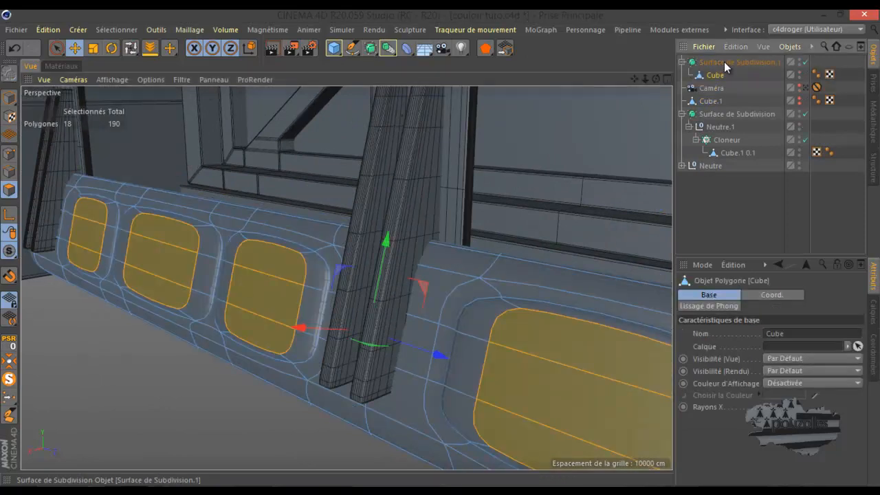
- Start the Loop/Path Cut on the Cube panel in point mode and turn off its Subdivision Surface
{"action": "left_click", "coordinate": [10, 153]}
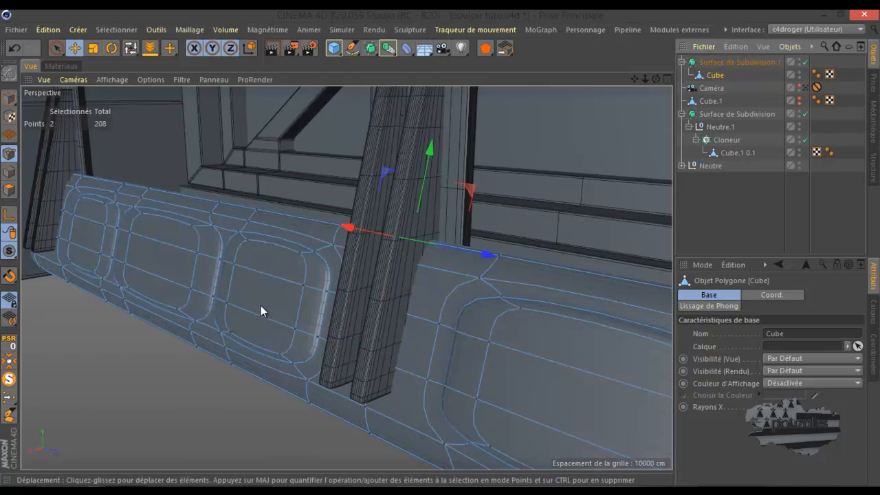
{"action": "key", "text": "k"}
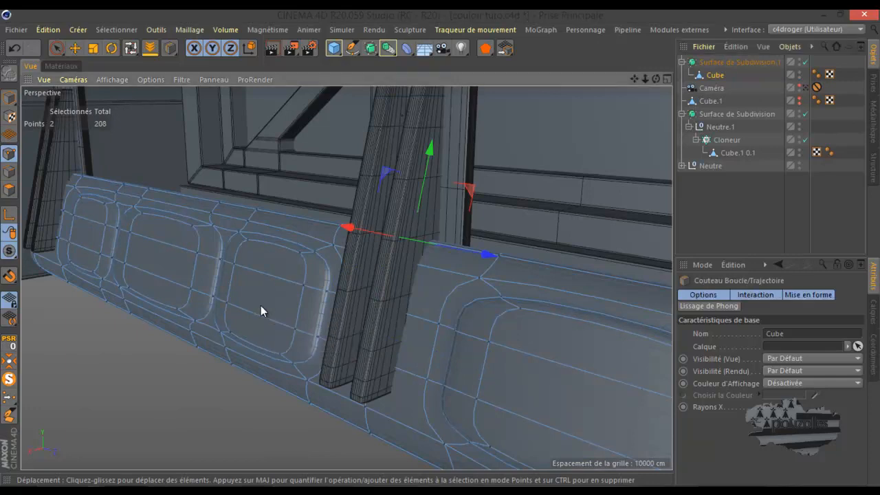
{"action": "key", "text": "l"}
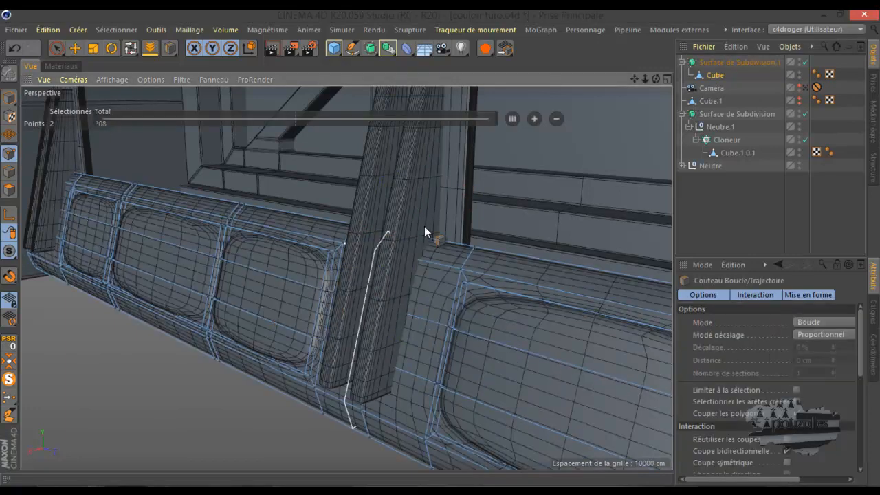
{"action": "left_click", "coordinate": [804, 63]}
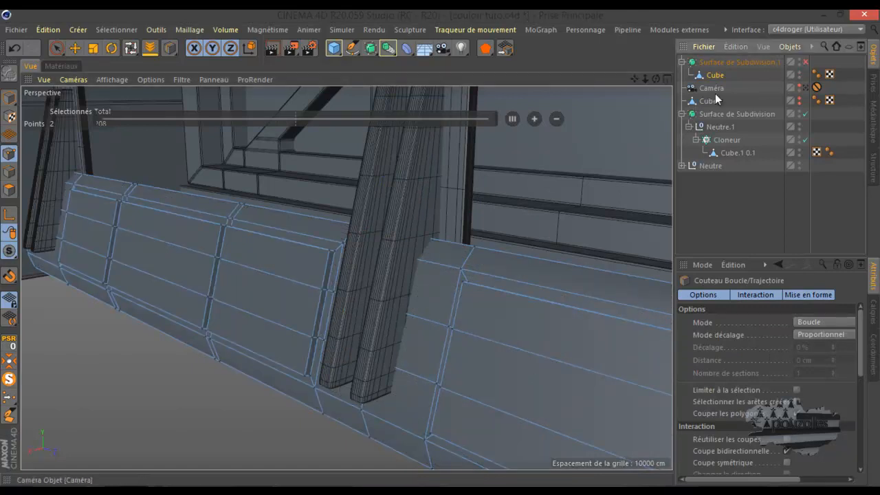
- Cut a support loop at a 2.94% offset just outside the upper corner of the recess at the panel's far end
{"action": "scroll", "coordinate": [49, 196], "scroll_direction": "up", "scroll_amount": 3}
{"action": "scroll", "coordinate": [185, 198], "scroll_direction": "down", "scroll_amount": 3}
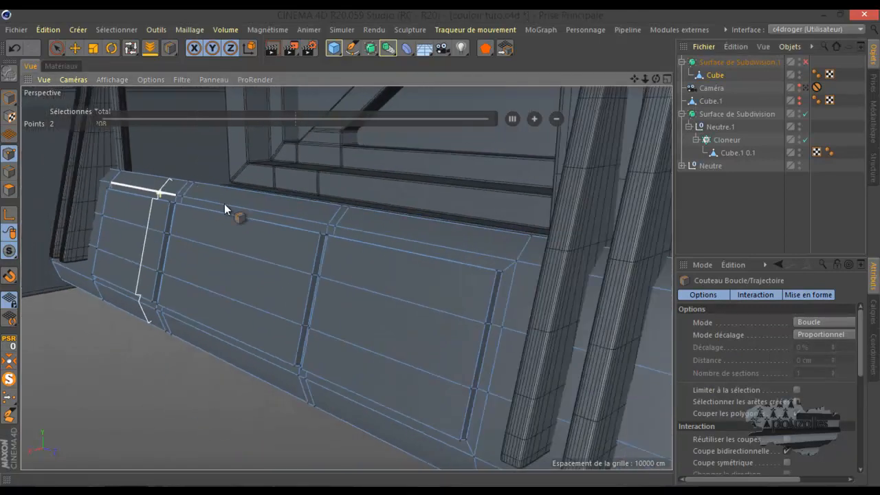
{"action": "scroll", "coordinate": [104, 199], "scroll_direction": "up", "scroll_amount": 5}
{"action": "scroll", "coordinate": [220, 184], "scroll_direction": "up", "scroll_amount": 3}
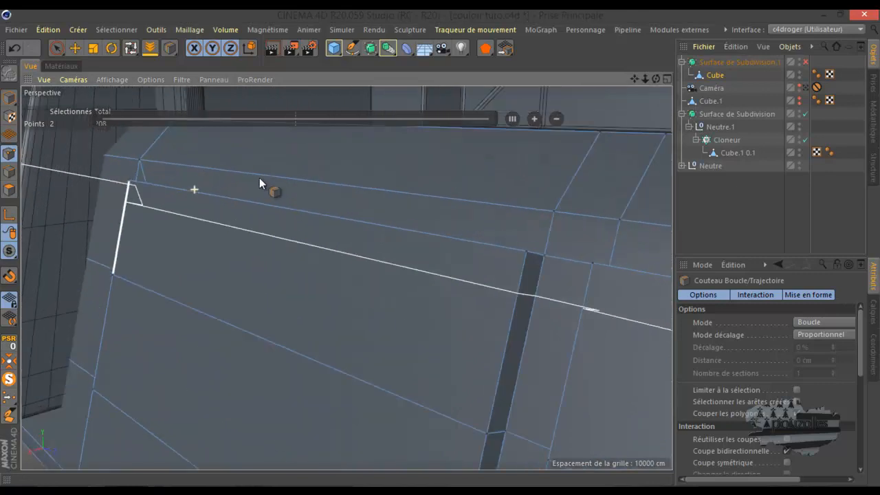
{"action": "left_click_drag", "start_coordinate": [654, 79], "coordinate": [442, 247]}
{"action": "scroll", "coordinate": [228, 279], "scroll_direction": "up", "scroll_amount": 2}
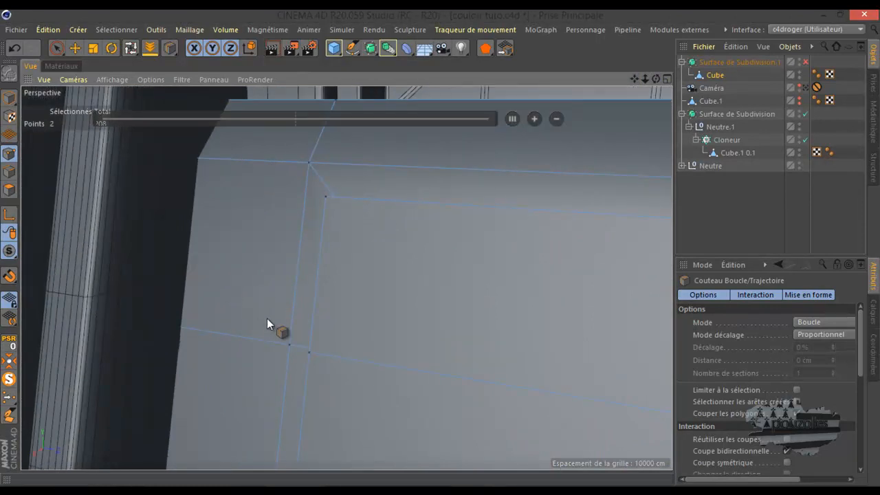
{"action": "scroll", "coordinate": [265, 318], "scroll_direction": "down", "scroll_amount": 2}
{"action": "scroll", "coordinate": [265, 249], "scroll_direction": "up", "scroll_amount": 2}
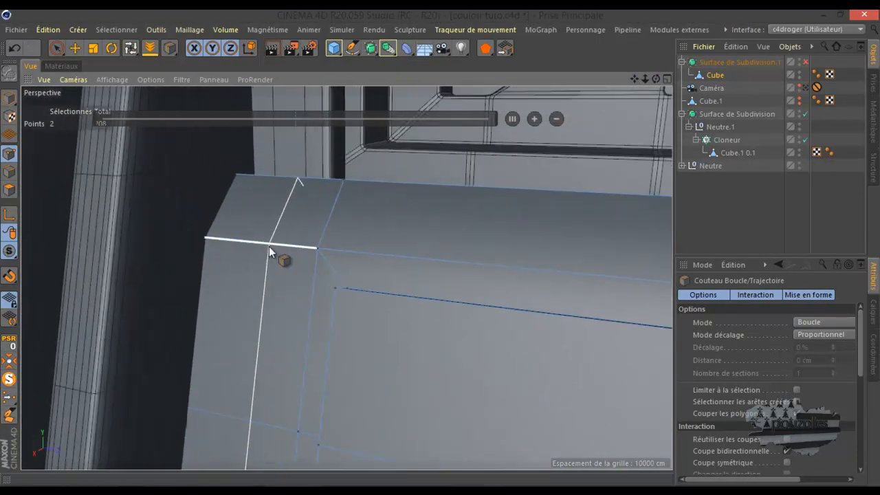
{"action": "scroll", "coordinate": [269, 246], "scroll_direction": "up", "scroll_amount": 2}
{"action": "scroll", "coordinate": [269, 246], "scroll_direction": "down", "scroll_amount": 2}
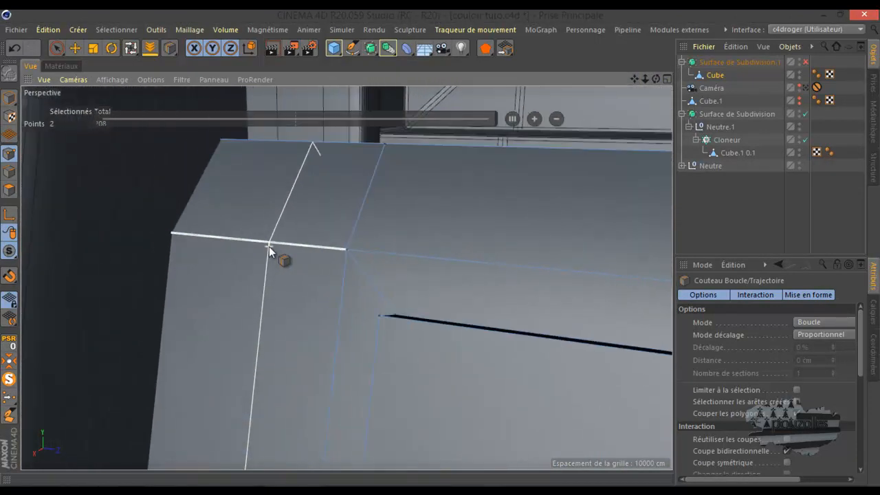
{"action": "scroll", "coordinate": [390, 311], "scroll_direction": "up", "scroll_amount": 5}
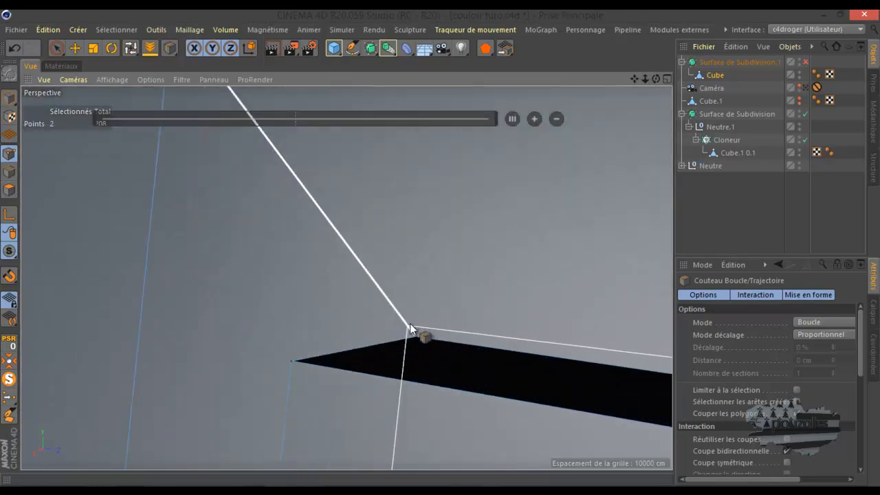
{"action": "left_click", "coordinate": [410, 320]}
- Add loop cuts along both borders of the far-end recess's side walls, placing the inner one at a 5.441% offset
{"action": "left_click_drag", "start_coordinate": [656, 79], "coordinate": [440, 248]}
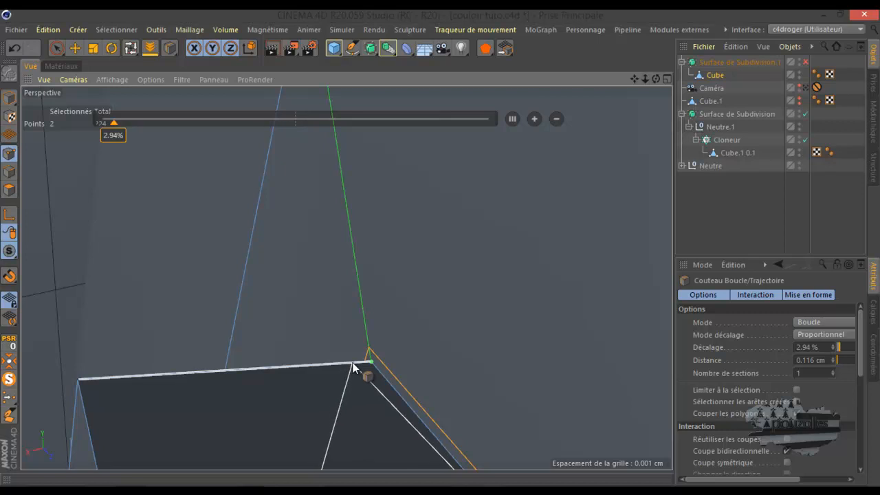
{"action": "left_click", "coordinate": [94, 378]}
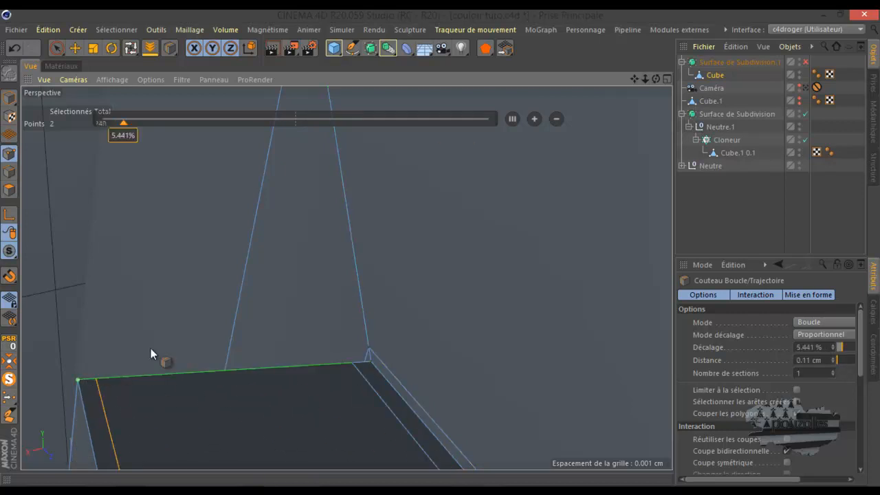
{"action": "scroll", "coordinate": [297, 267], "scroll_direction": "down", "scroll_amount": 10}
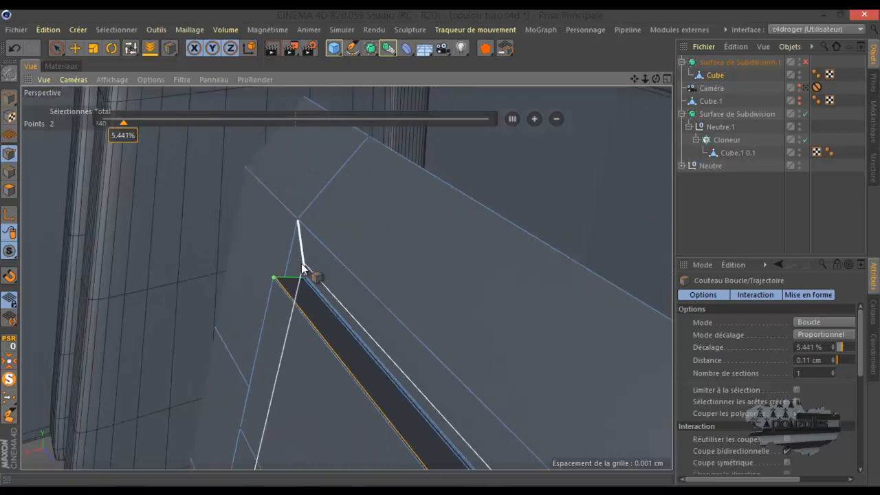
{"action": "scroll", "coordinate": [230, 258], "scroll_direction": "down", "scroll_amount": 5}
{"action": "scroll", "coordinate": [229, 258], "scroll_direction": "down", "scroll_amount": 8}
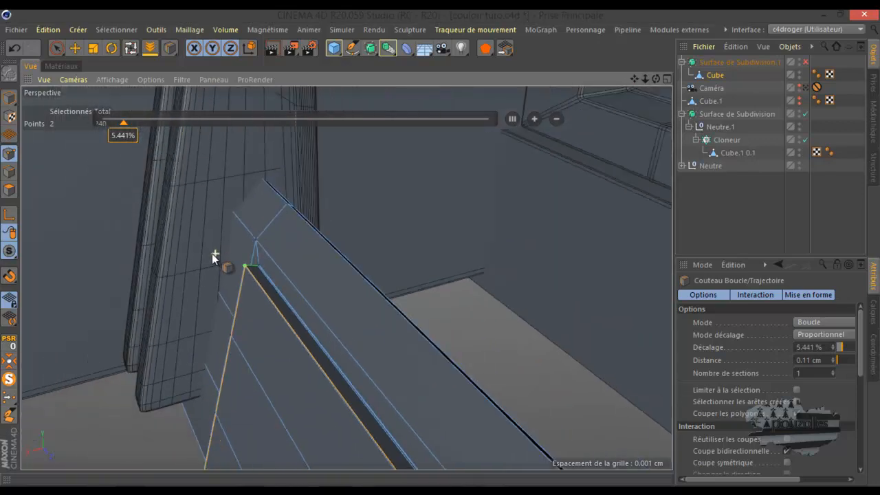
- Add two loop cuts along the borders of the middle recess's side walls at 9.669% and 13.801% offsets
{"action": "scroll", "coordinate": [311, 411], "scroll_direction": "up", "scroll_amount": 10}
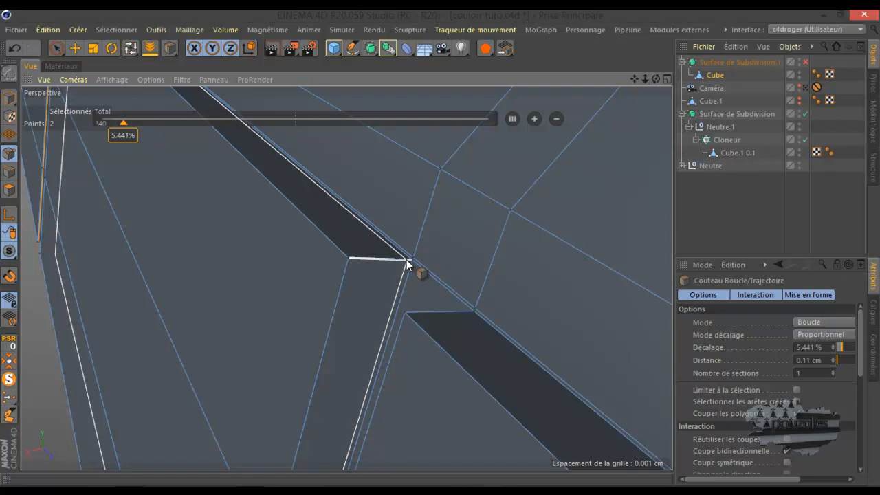
{"action": "left_click_drag", "start_coordinate": [407, 259], "coordinate": [356, 269]}
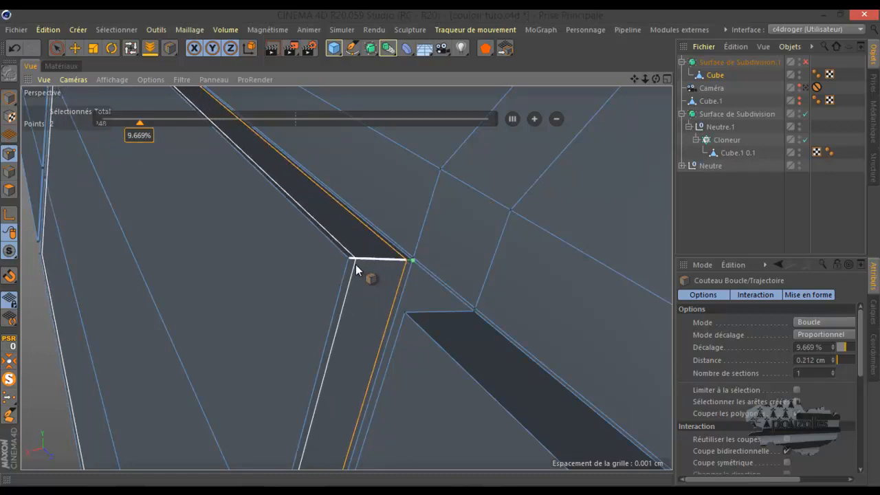
{"action": "left_click", "coordinate": [358, 264]}
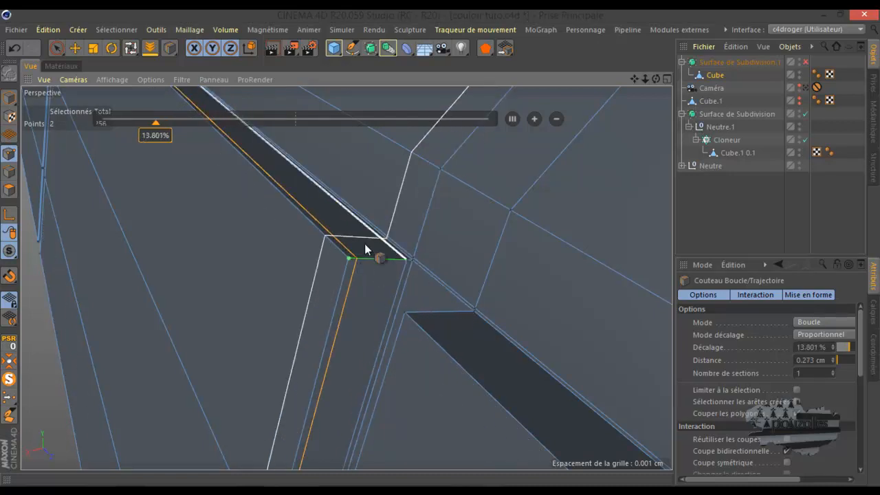
- Cut a support loop at a 93.863% offset along the outer border of the near-end recess's side walls
{"action": "scroll", "coordinate": [326, 236], "scroll_direction": "down", "scroll_amount": 5}
{"action": "scroll", "coordinate": [328, 234], "scroll_direction": "down", "scroll_amount": 4}
{"action": "scroll", "coordinate": [418, 352], "scroll_direction": "up", "scroll_amount": 8}
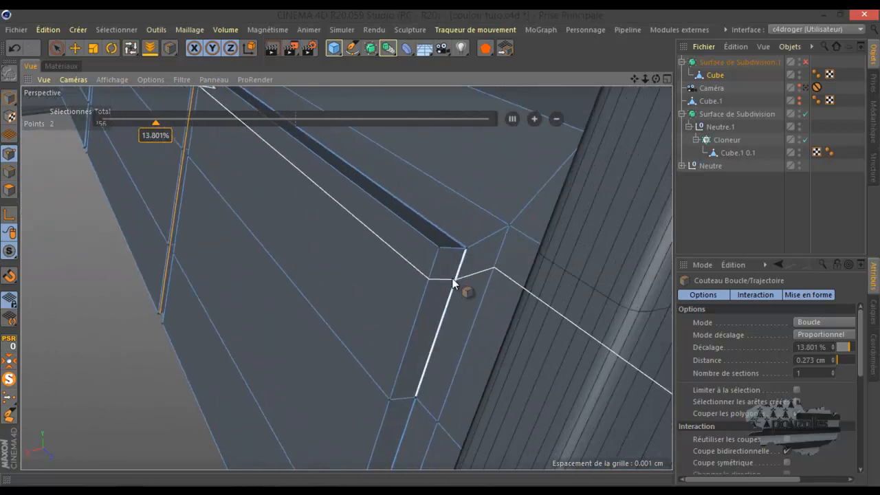
{"action": "scroll", "coordinate": [456, 281], "scroll_direction": "up", "scroll_amount": 4}
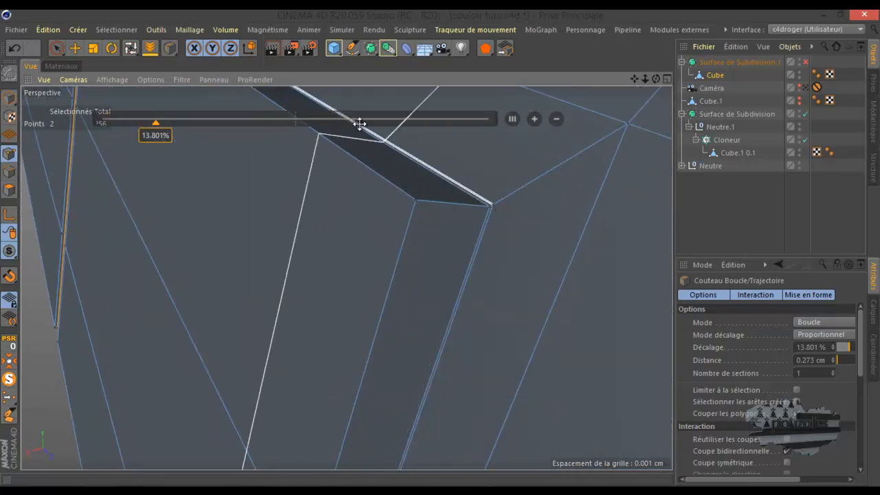
{"action": "scroll", "coordinate": [449, 296], "scroll_direction": "down", "scroll_amount": 7}
{"action": "scroll", "coordinate": [444, 301], "scroll_direction": "down", "scroll_amount": 3}
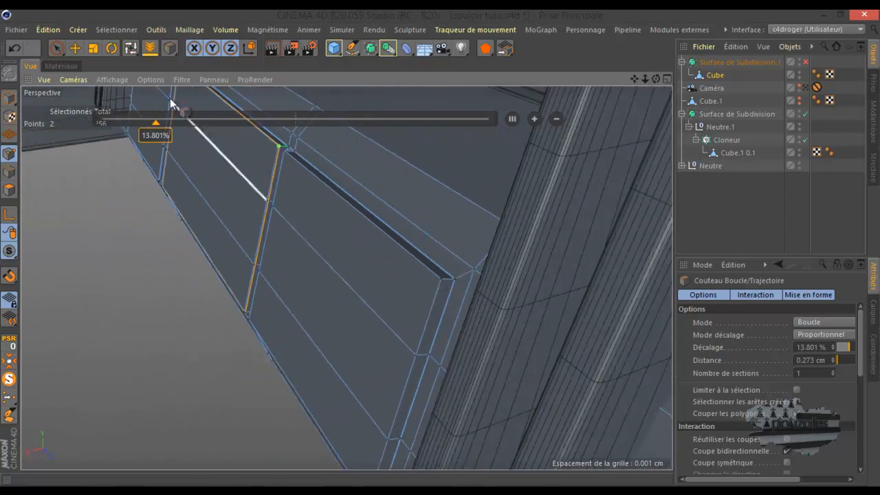
{"action": "scroll", "coordinate": [449, 304], "scroll_direction": "up", "scroll_amount": 7}
{"action": "scroll", "coordinate": [450, 293], "scroll_direction": "up", "scroll_amount": 3}
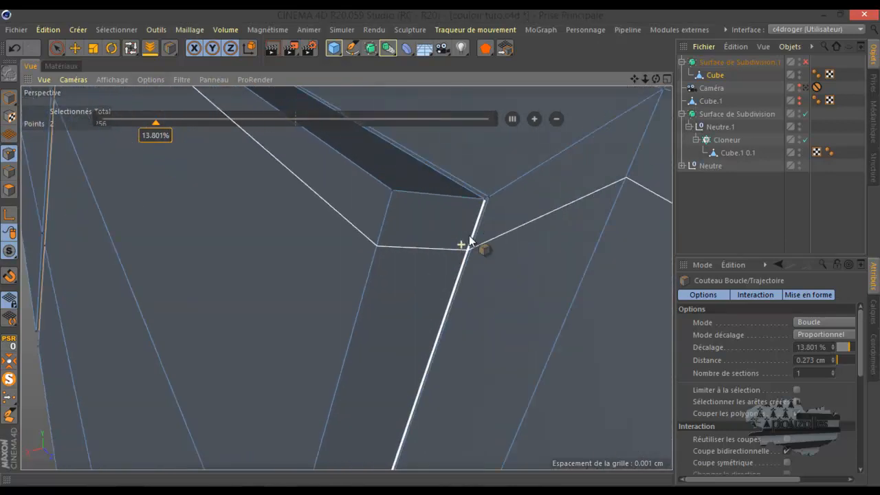
{"action": "scroll", "coordinate": [482, 203], "scroll_direction": "up", "scroll_amount": 4}
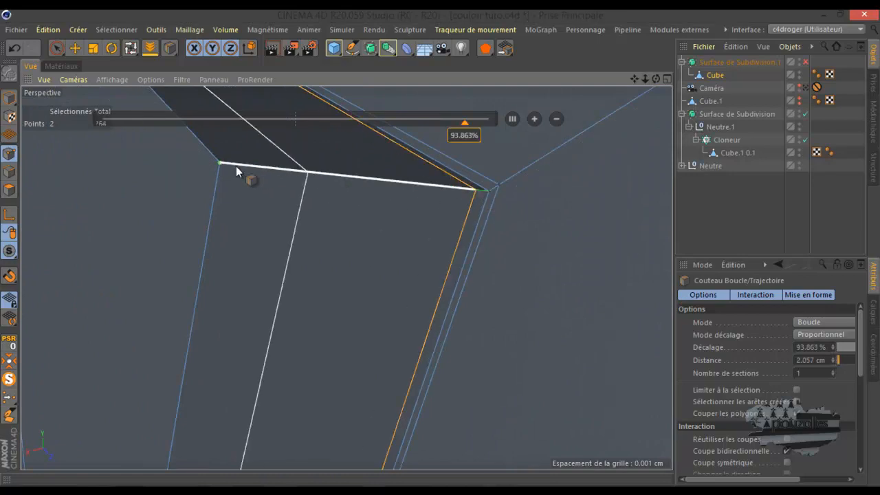
- Cut a support loop at a 4.443% offset along the inner border of the near-end recess's side walls
{"action": "scroll", "coordinate": [274, 246], "scroll_direction": "down", "scroll_amount": 3}
{"action": "scroll", "coordinate": [328, 257], "scroll_direction": "down", "scroll_amount": 4}
{"action": "scroll", "coordinate": [407, 234], "scroll_direction": "down", "scroll_amount": 3}
{"action": "left_click_drag", "start_coordinate": [655, 76], "coordinate": [481, 224]}
{"action": "scroll", "coordinate": [509, 218], "scroll_direction": "down", "scroll_amount": 3}
{"action": "scroll", "coordinate": [549, 247], "scroll_direction": "down", "scroll_amount": 4}
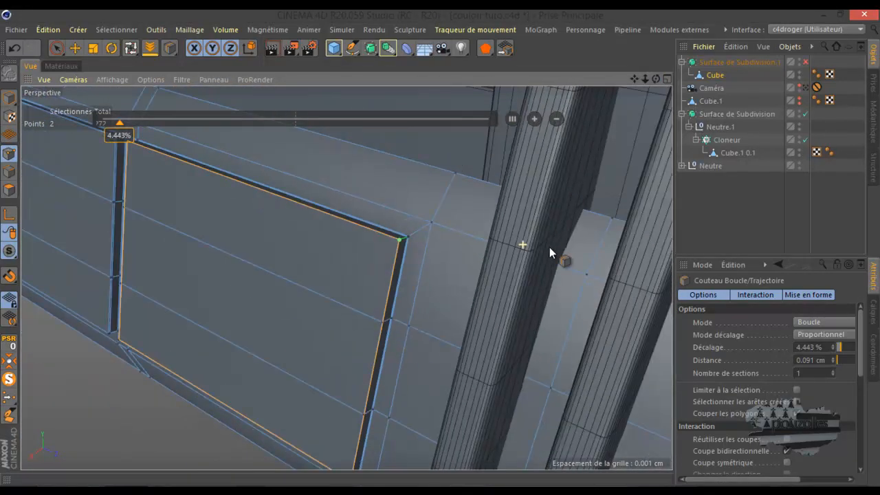
- In edge mode, ring-select the short edges across the narrow strip between the far-end and middle recesses
{"action": "scroll", "coordinate": [489, 278], "scroll_direction": "down", "scroll_amount": 2}
{"action": "scroll", "coordinate": [193, 189], "scroll_direction": "up", "scroll_amount": 8}
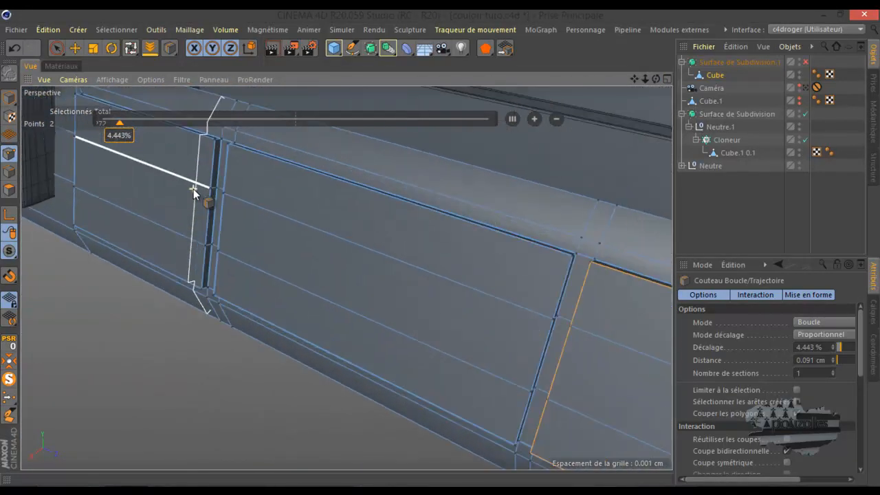
{"action": "scroll", "coordinate": [208, 188], "scroll_direction": "up", "scroll_amount": 2}
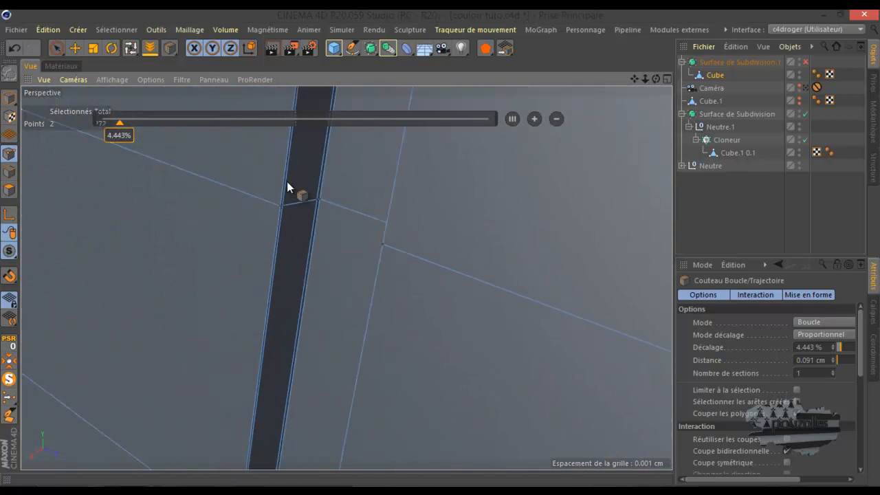
{"action": "left_click_drag", "start_coordinate": [655, 79], "coordinate": [440, 247]}
{"action": "scroll", "coordinate": [329, 348], "scroll_direction": "down", "scroll_amount": 4}
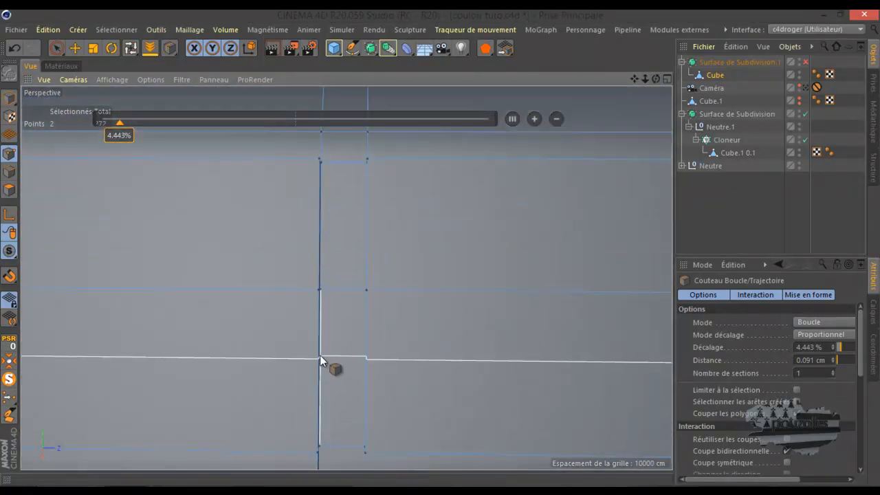
{"action": "left_click", "coordinate": [9, 172]}
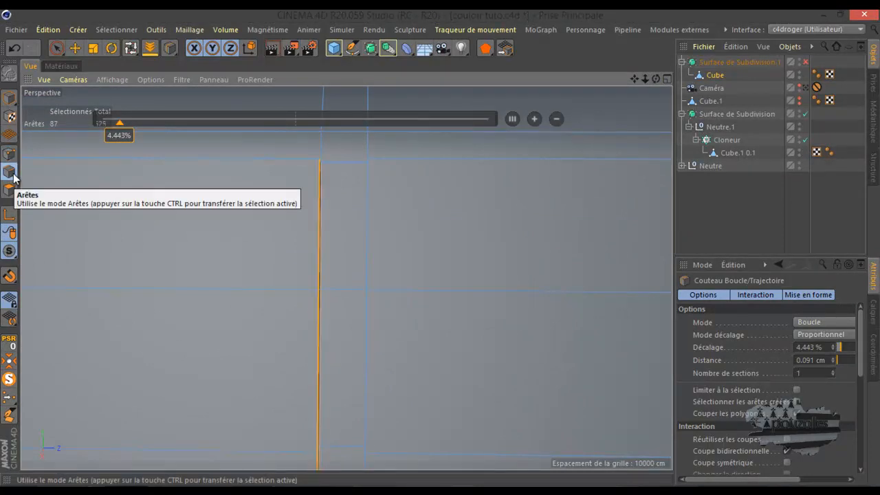
{"action": "key", "text": "u"}
{"action": "key", "text": "b"}
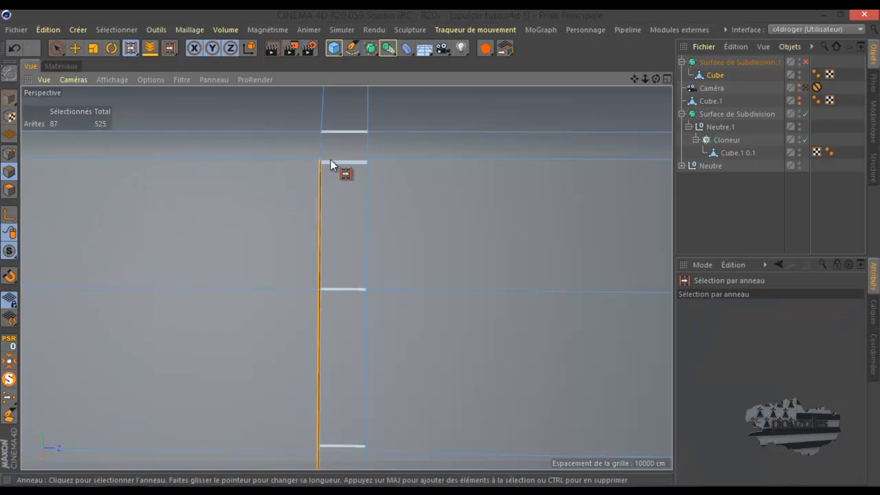
{"action": "left_click", "coordinate": [334, 161]}
{"action": "scroll", "coordinate": [154, 306], "scroll_direction": "down", "scroll_amount": 8}
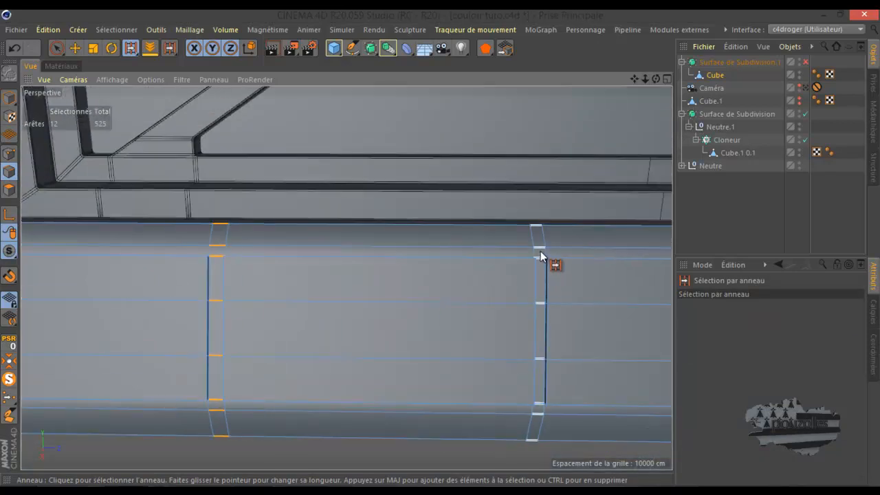
{"action": "scroll", "coordinate": [171, 253], "scroll_direction": "up", "scroll_amount": 5}
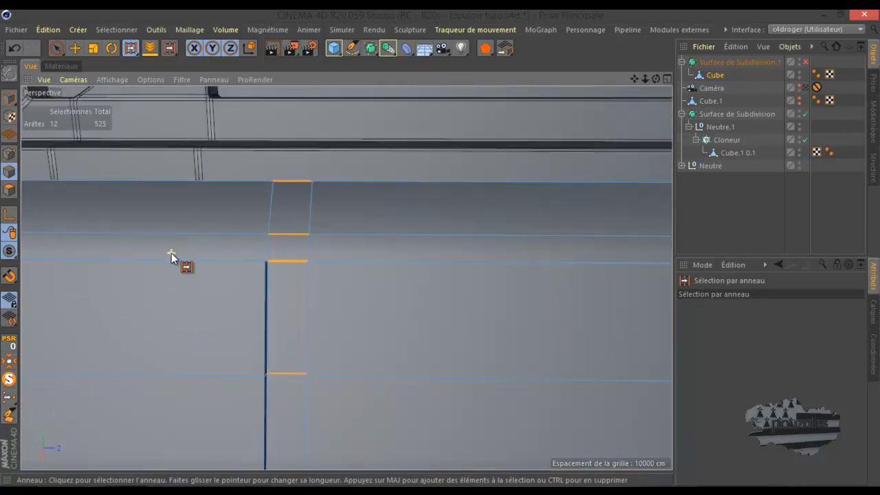
- Divide the selected strip edges (Diviser les arêtes) with a subdivision of 2 and a scale of 224%
{"action": "right_click", "coordinate": [379, 199]}
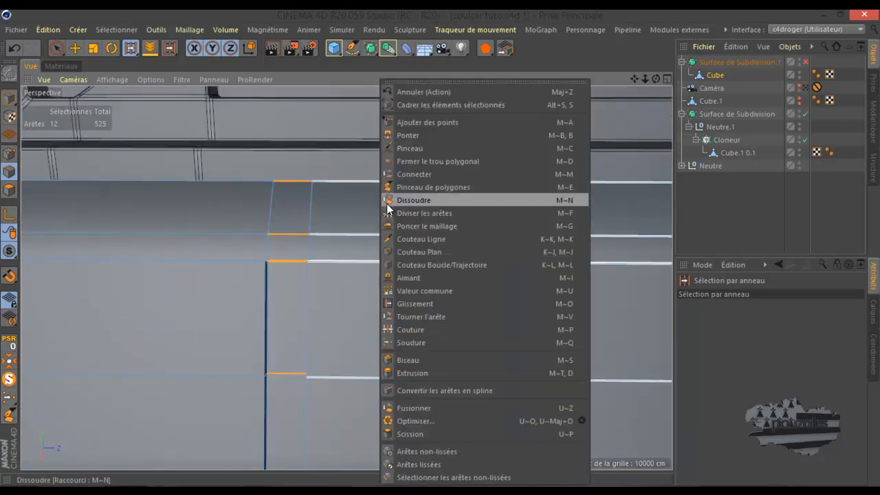
{"action": "left_click", "coordinate": [392, 214]}
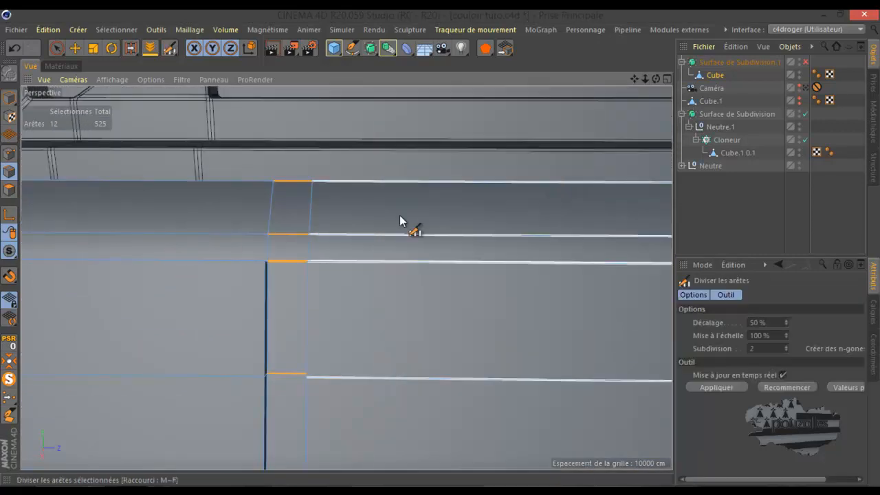
{"action": "left_click", "coordinate": [715, 387]}
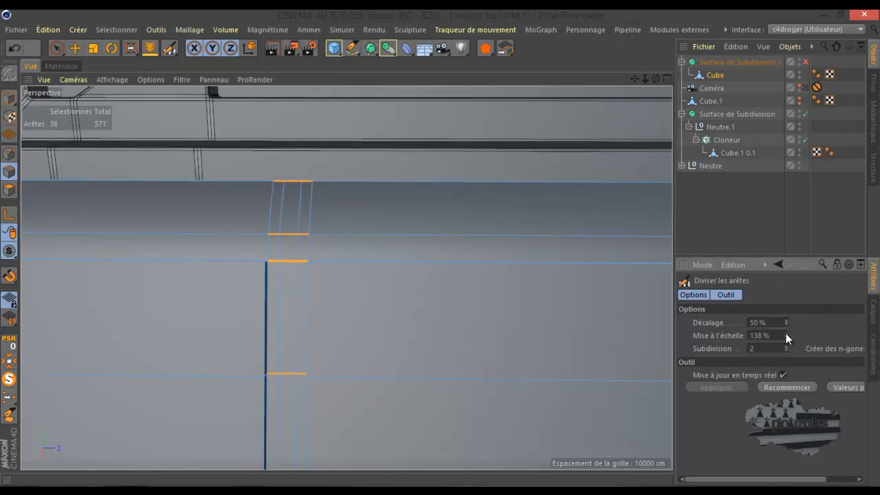
{"action": "left_click_drag", "start_coordinate": [786, 330], "coordinate": [786, 334]}
- Ring-select the short edges across the strip between the middle and near-end recesses and divide them at 224% scale
{"action": "scroll", "coordinate": [158, 222], "scroll_direction": "down", "scroll_amount": 6}
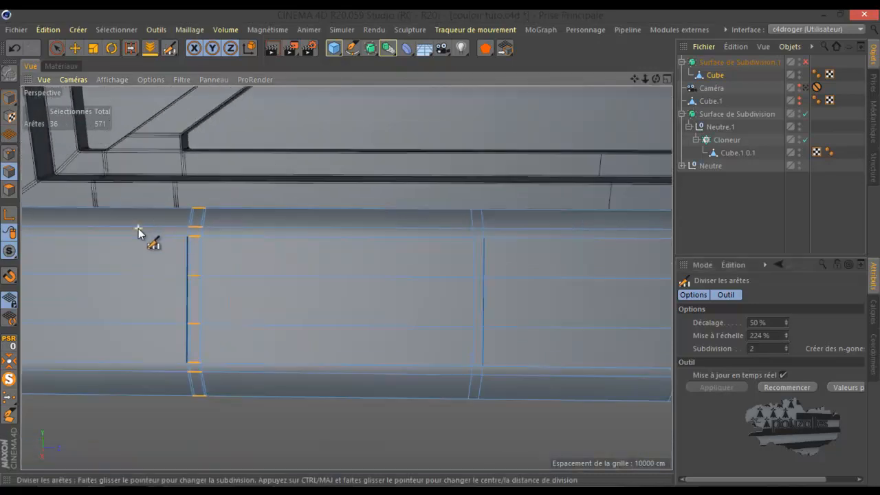
{"action": "scroll", "coordinate": [466, 319], "scroll_direction": "up", "scroll_amount": 5}
{"action": "key", "text": "u"}
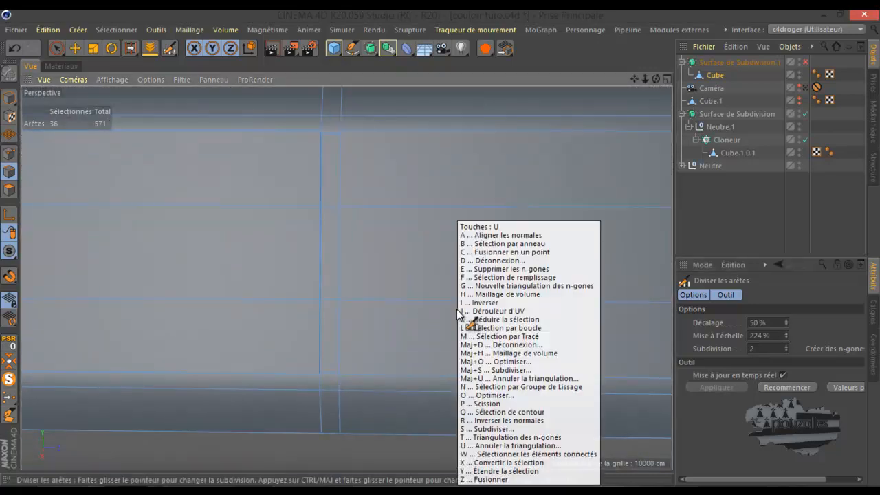
{"action": "key", "text": "b"}
{"action": "left_click", "coordinate": [323, 220]}
{"action": "right_click", "coordinate": [387, 306]}
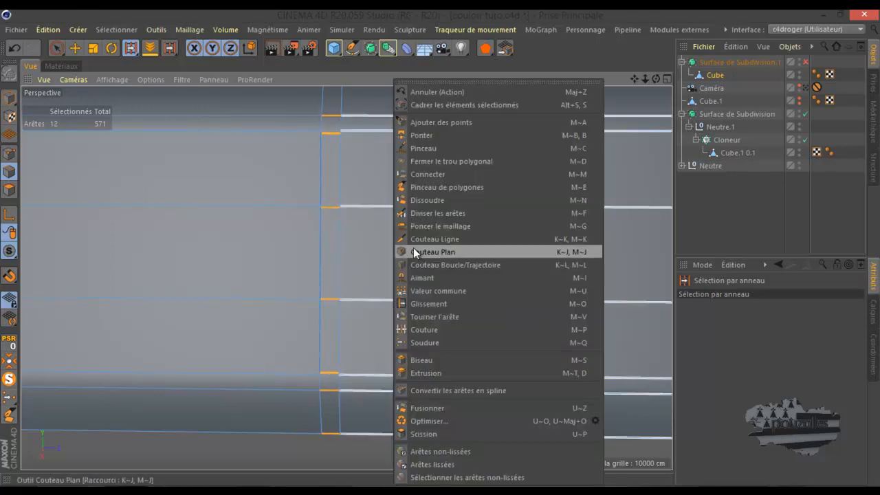
{"action": "left_click", "coordinate": [433, 215]}
{"action": "left_click", "coordinate": [729, 387]}
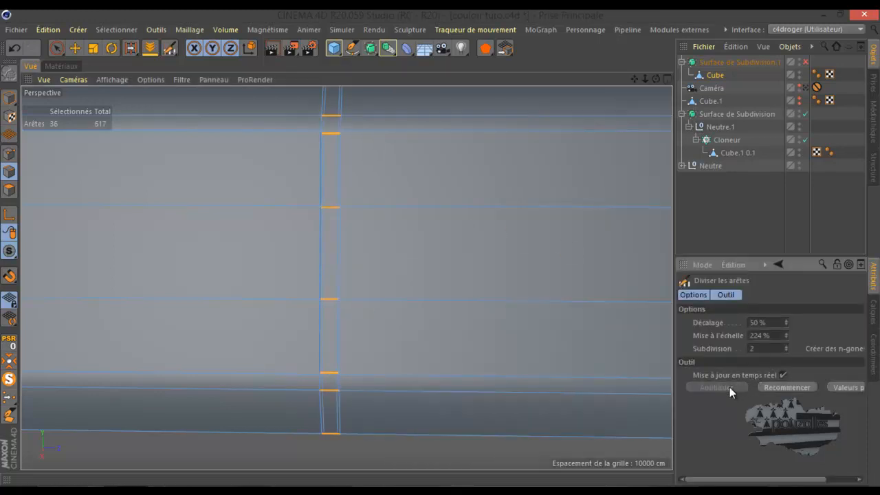
{"action": "scroll", "coordinate": [393, 365], "scroll_direction": "down", "scroll_amount": 3}
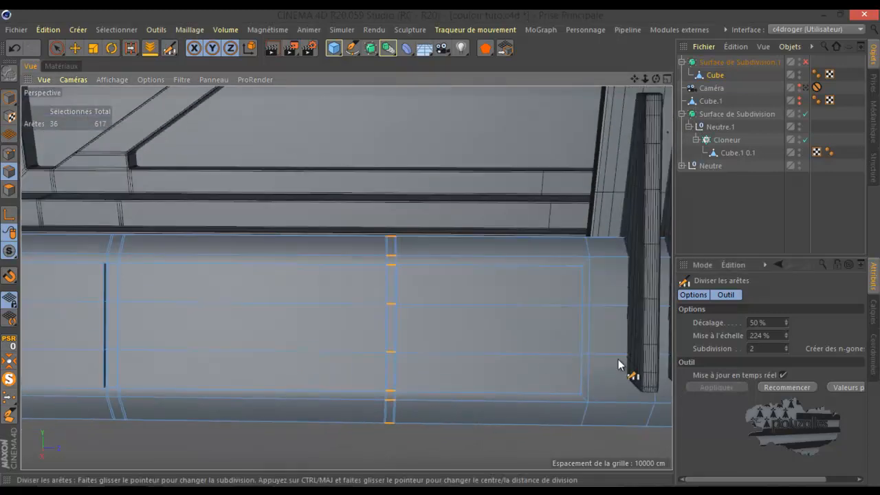
- Ring-select the long lengthwise edges running through all three recessed sections together
{"action": "scroll", "coordinate": [612, 358], "scroll_direction": "up", "scroll_amount": 4}
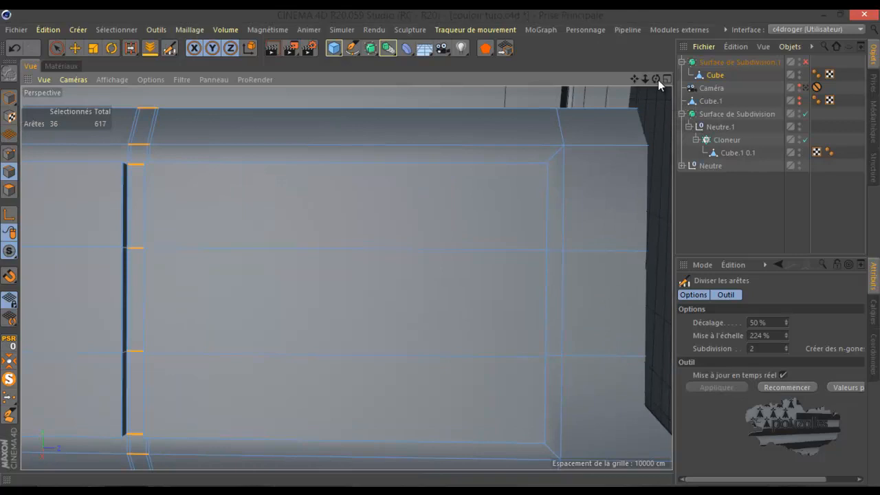
{"action": "left_click_drag", "start_coordinate": [658, 80], "coordinate": [439, 254]}
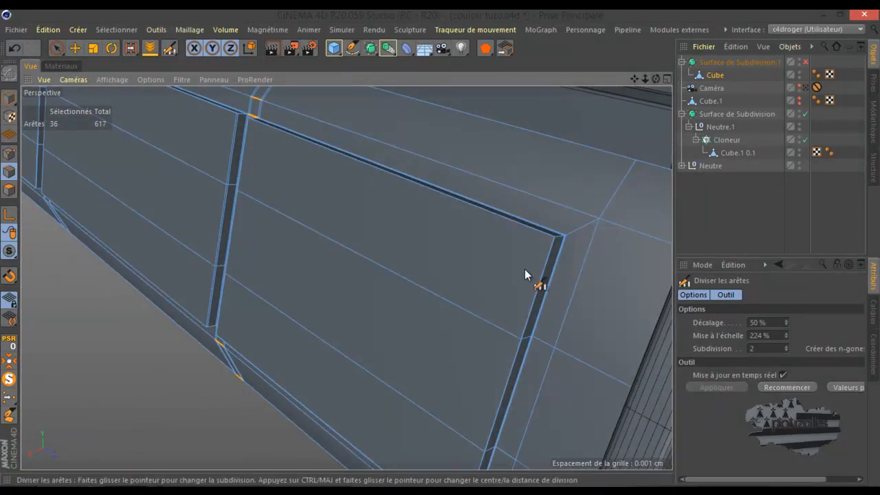
{"action": "scroll", "coordinate": [526, 278], "scroll_direction": "down", "scroll_amount": 4}
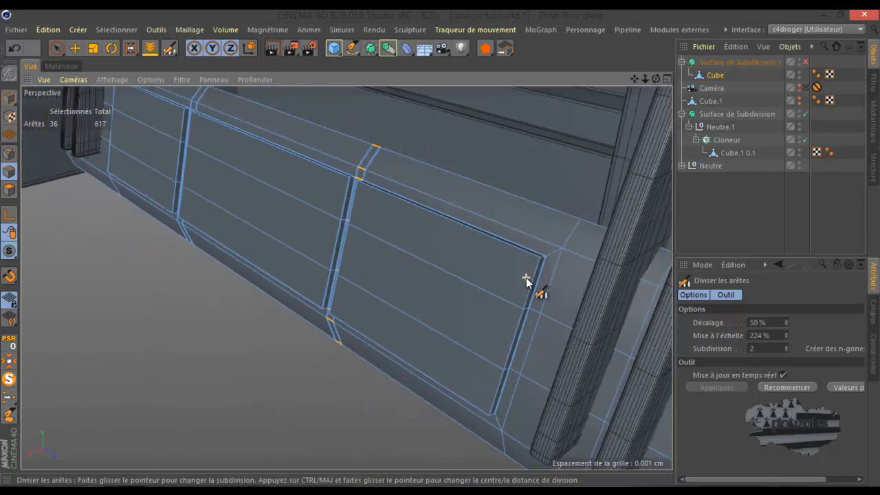
{"action": "key", "text": "u"}
{"action": "key", "text": "b"}
{"action": "left_click", "coordinate": [450, 346]}
{"action": "left_click", "coordinate": [306, 199], "text": "shift"}
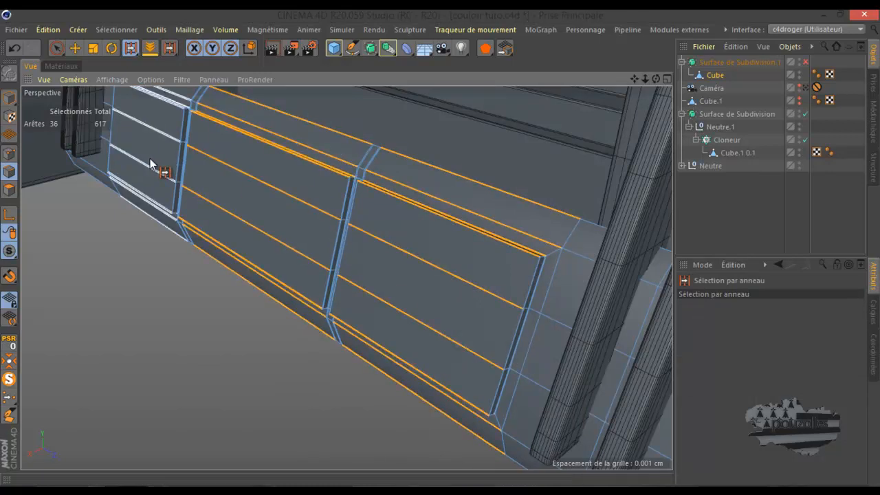
{"action": "left_click", "coordinate": [151, 164], "text": "shift"}
- Divide the selected lengthwise edges of the three sections with a subdivision of 2 and a scale of 224%
{"action": "left_click_drag", "start_coordinate": [656, 79], "coordinate": [601, 254]}
{"action": "right_click", "coordinate": [383, 377]}
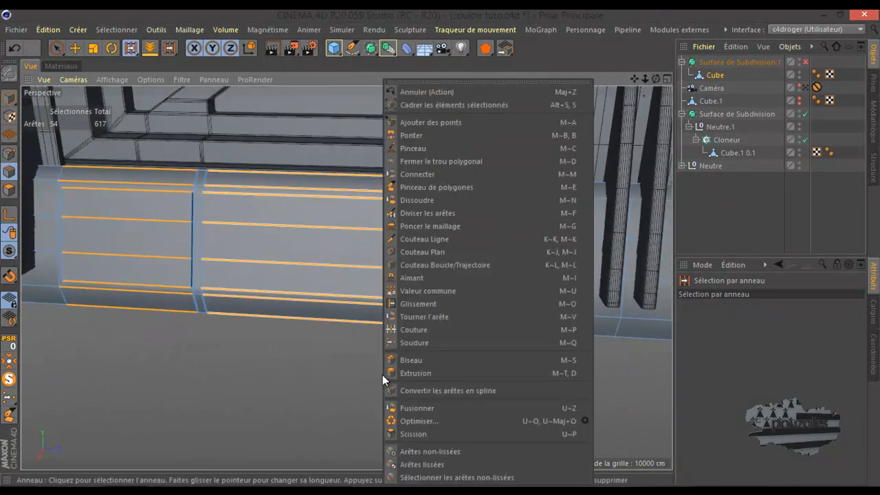
{"action": "left_click", "coordinate": [454, 213]}
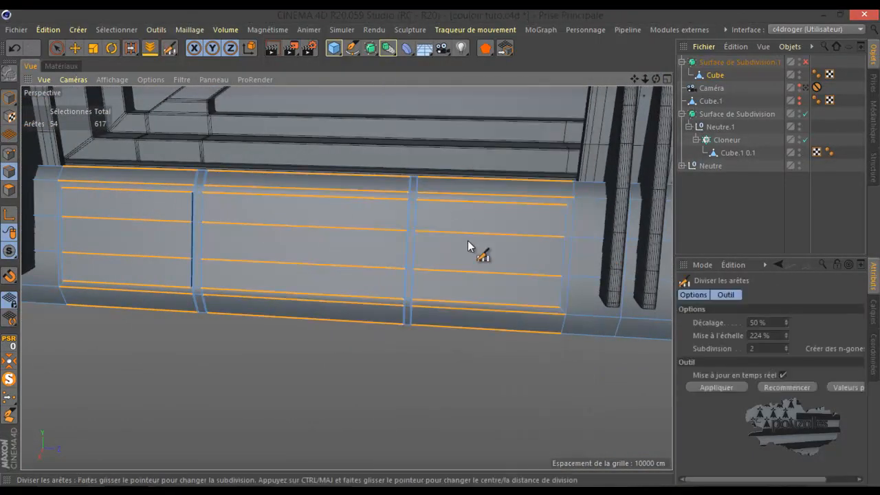
{"action": "left_click", "coordinate": [716, 388]}
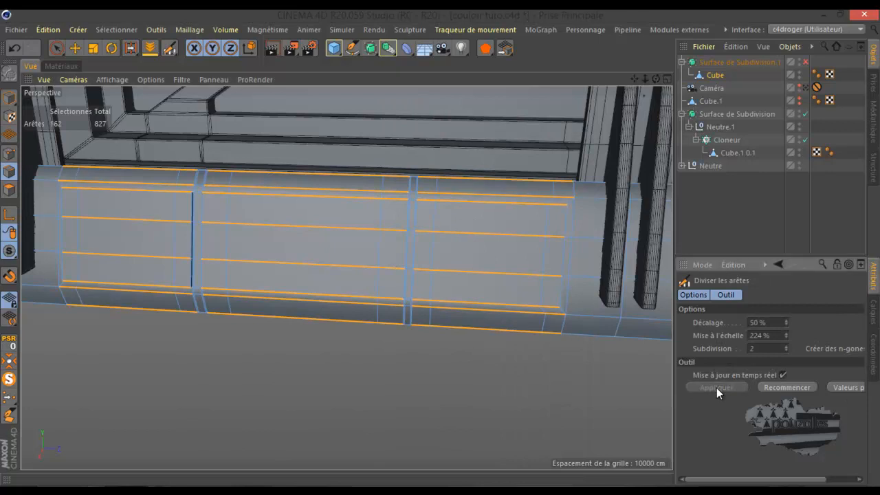
- Ring-select the lengthwise edges of the left recessed section alone and divide them with a subdivision of 2 and a scale of 292%
{"action": "scroll", "coordinate": [182, 231], "scroll_direction": "up", "scroll_amount": 5}
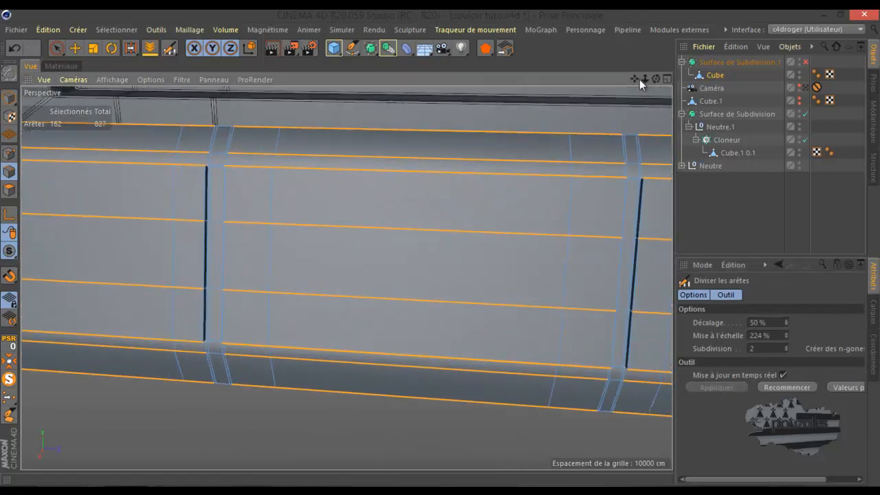
{"action": "left_click_drag", "start_coordinate": [653, 78], "coordinate": [440, 252]}
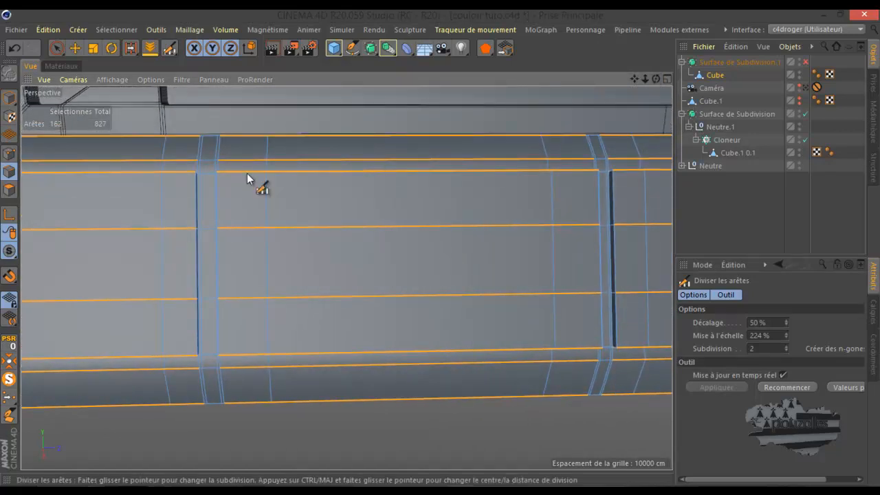
{"action": "key", "text": "u"}
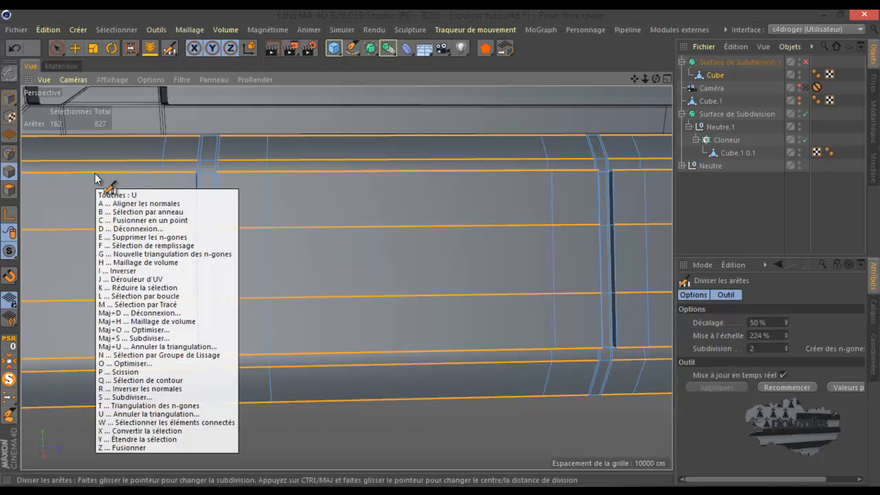
{"action": "key", "text": "b"}
{"action": "left_click", "coordinate": [153, 183]}
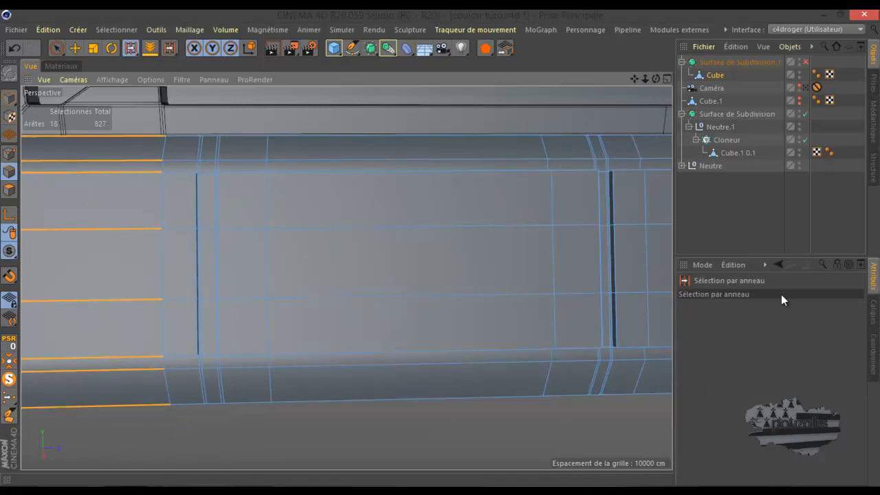
{"action": "right_click", "coordinate": [559, 295]}
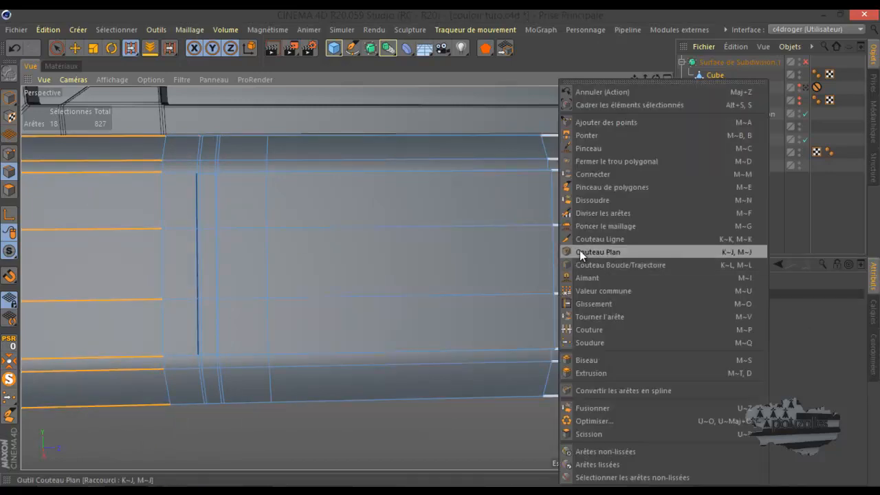
{"action": "left_click", "coordinate": [595, 213]}
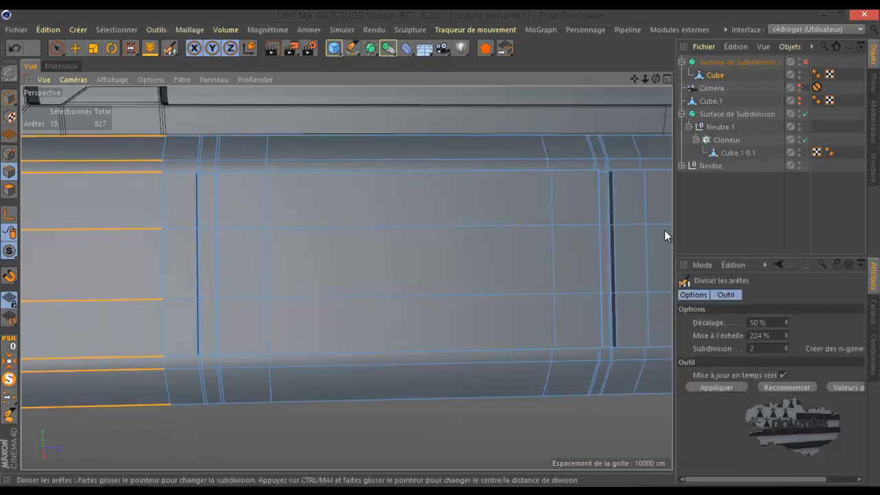
{"action": "left_click", "coordinate": [732, 386]}
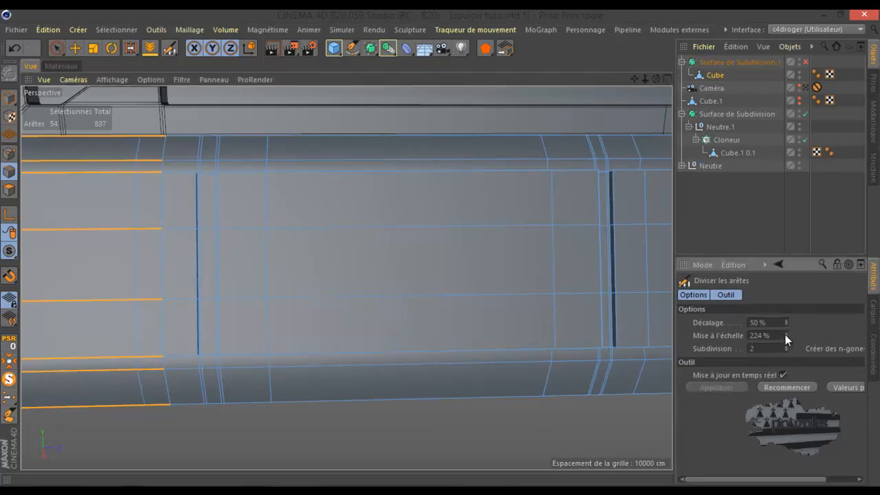
{"action": "left_click_drag", "start_coordinate": [786, 334], "coordinate": [785, 333]}
- Ring-select the lengthwise edges of the middle recessed section and divide them with a subdivision of 2 at 292% scale
{"action": "key", "text": "u"}
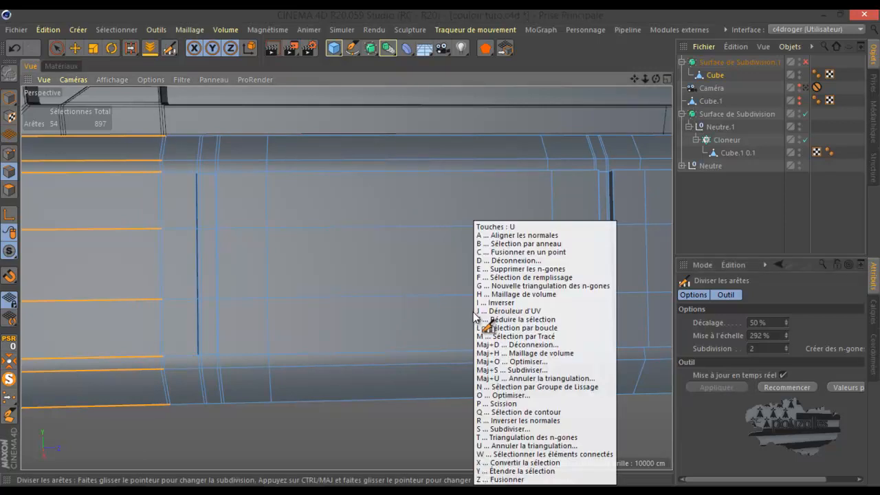
{"action": "key", "text": "b"}
{"action": "left_click", "coordinate": [473, 312]}
{"action": "right_click", "coordinate": [473, 312]}
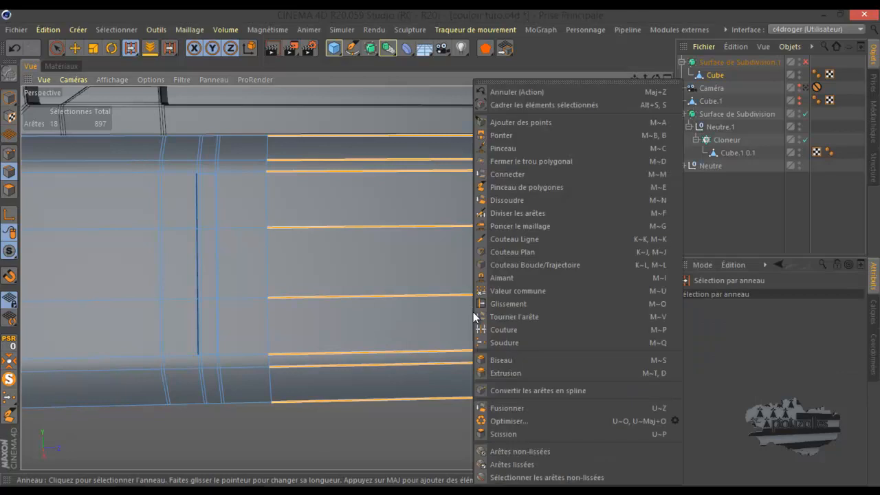
{"action": "left_click", "coordinate": [523, 214]}
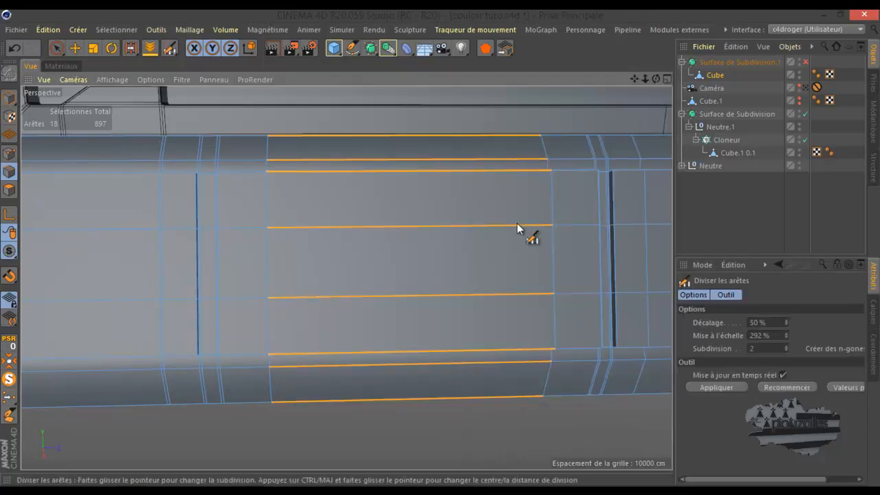
{"action": "left_click", "coordinate": [720, 389]}
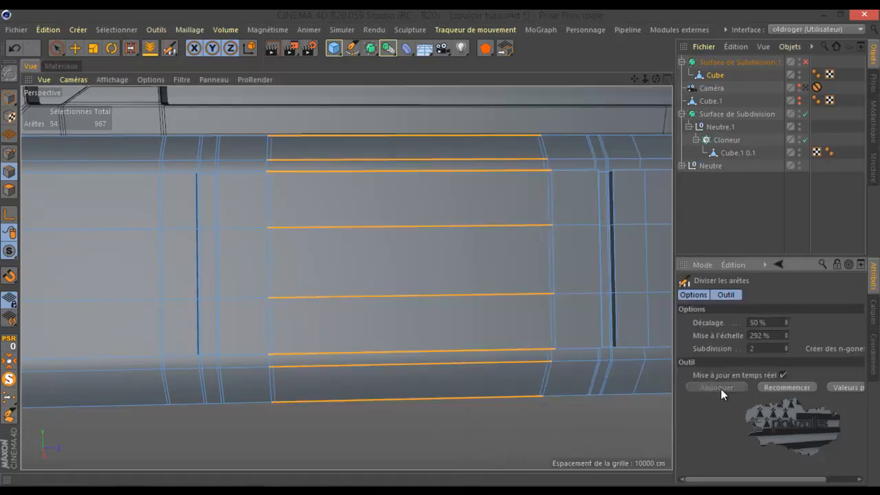
- Ring-select the lengthwise edges of the right recessed section and divide them with a subdivision of 2 at 292% scale
{"action": "scroll", "coordinate": [61, 340], "scroll_direction": "down", "scroll_amount": 5}
{"action": "scroll", "coordinate": [438, 350], "scroll_direction": "up", "scroll_amount": 6}
{"action": "key", "text": "u"}
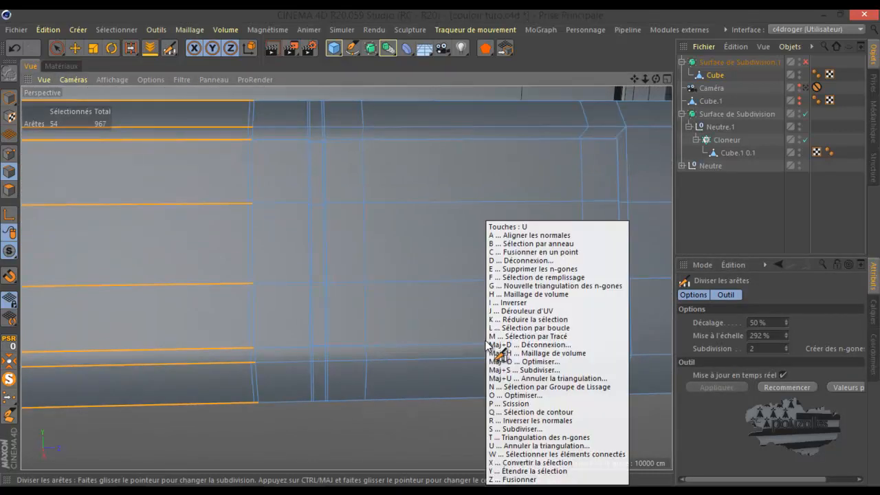
{"action": "key", "text": "b"}
{"action": "left_click", "coordinate": [485, 341]}
{"action": "right_click", "coordinate": [486, 340]}
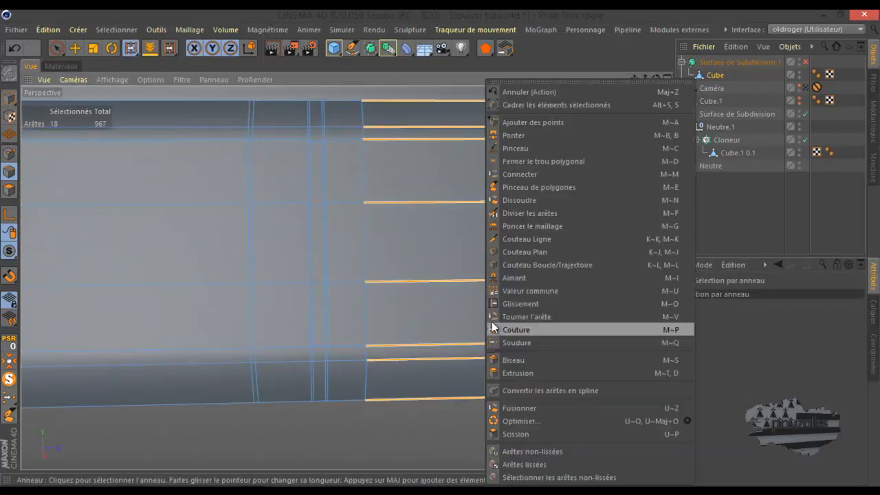
{"action": "left_click", "coordinate": [536, 213]}
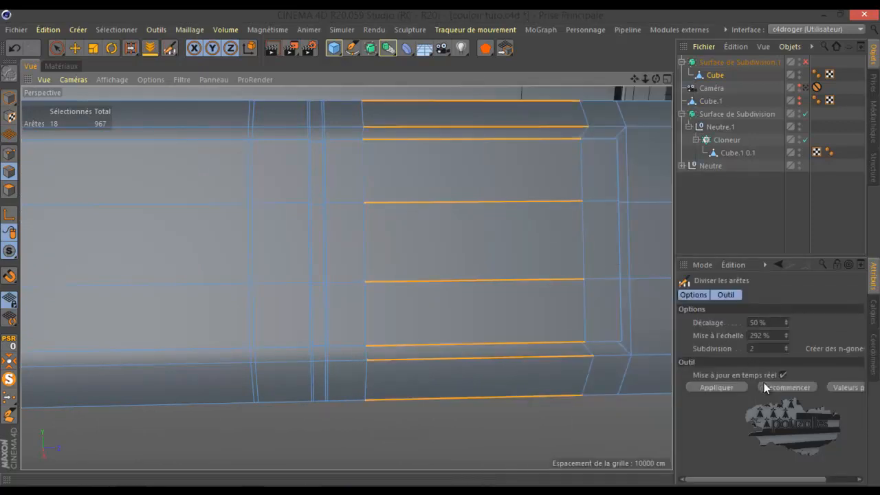
{"action": "left_click", "coordinate": [734, 387]}
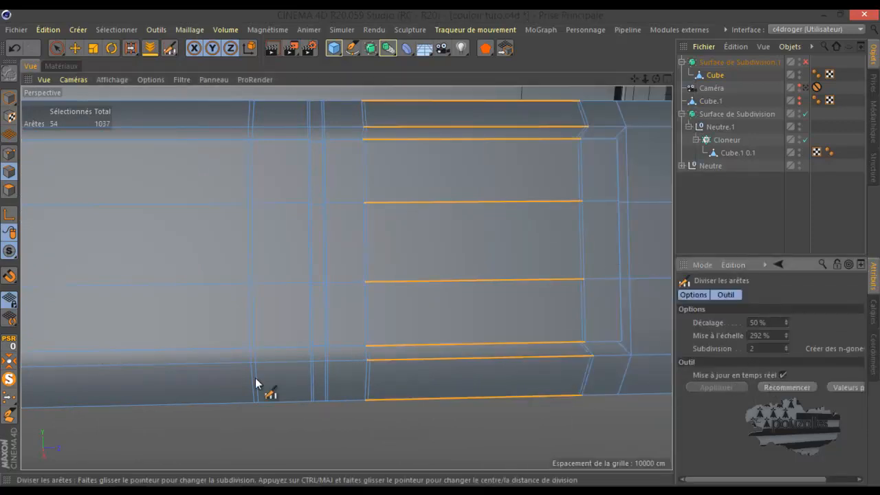
- Check the support loops around the three recesses, and undo the separate 292% divisions of all three sections
{"action": "scroll", "coordinate": [256, 384], "scroll_direction": "down", "scroll_amount": 2}
{"action": "scroll", "coordinate": [550, 296], "scroll_direction": "down", "scroll_amount": 1}
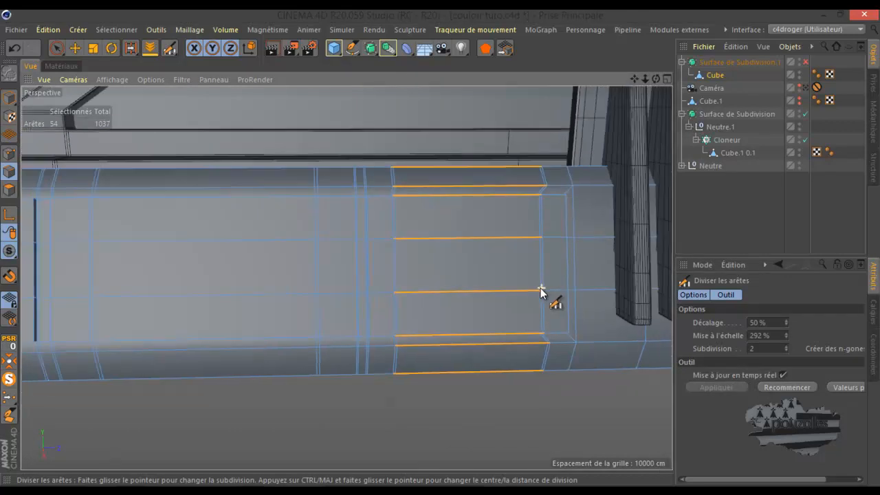
{"action": "left_click_drag", "start_coordinate": [654, 79], "coordinate": [441, 247]}
{"action": "scroll", "coordinate": [349, 231], "scroll_direction": "down", "scroll_amount": 6}
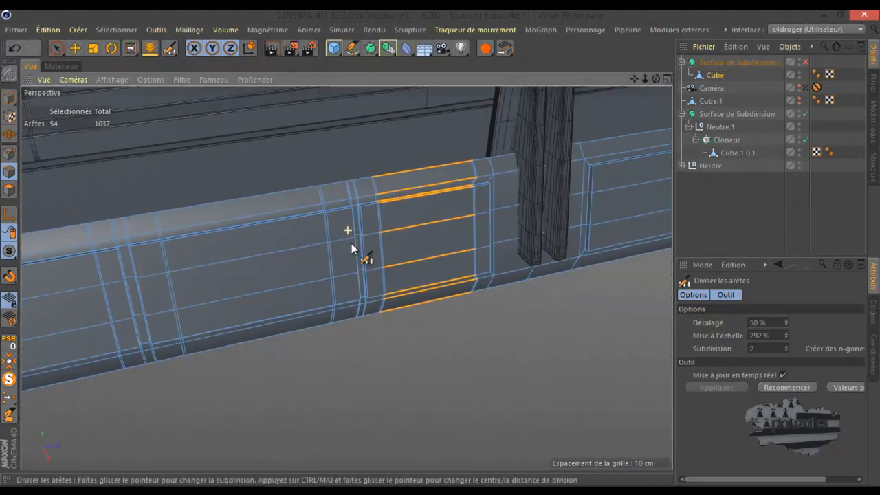
{"action": "scroll", "coordinate": [129, 305], "scroll_direction": "up", "scroll_amount": 2}
{"action": "scroll", "coordinate": [129, 306], "scroll_direction": "up", "scroll_amount": 5}
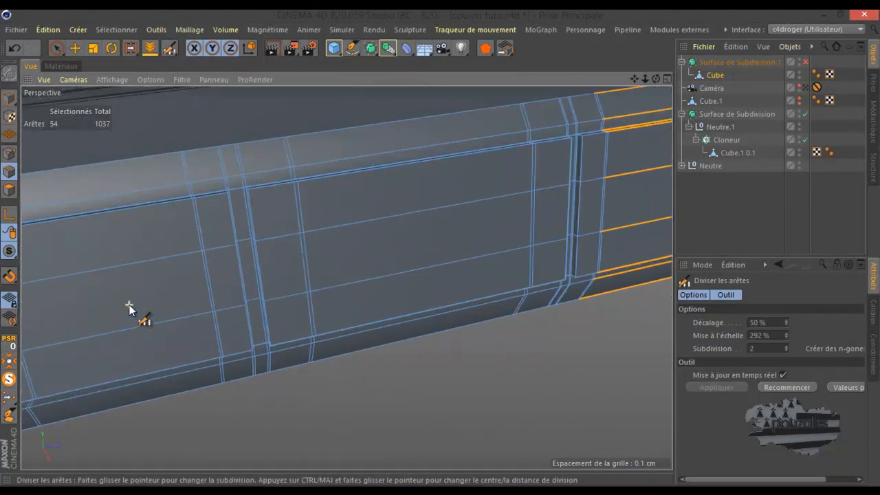
{"action": "scroll", "coordinate": [324, 202], "scroll_direction": "down", "scroll_amount": 5}
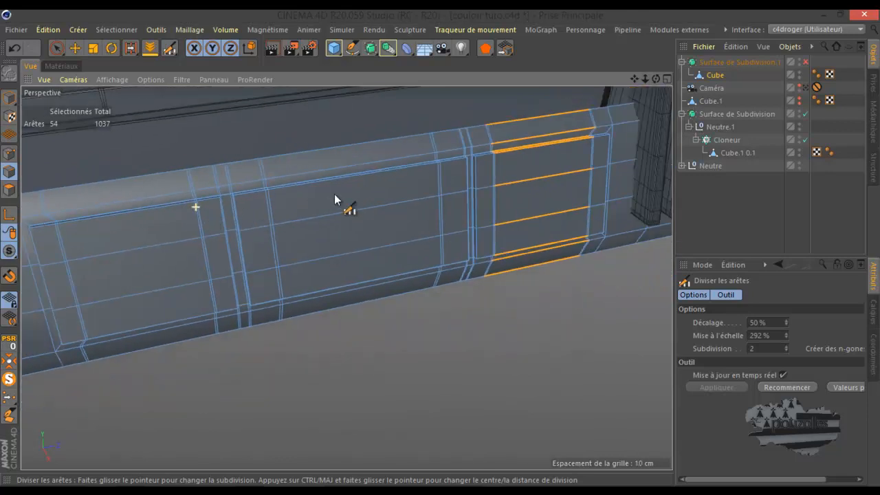
{"action": "left_click", "coordinate": [13, 52]}
{"action": "left_click", "coordinate": [13, 52]}
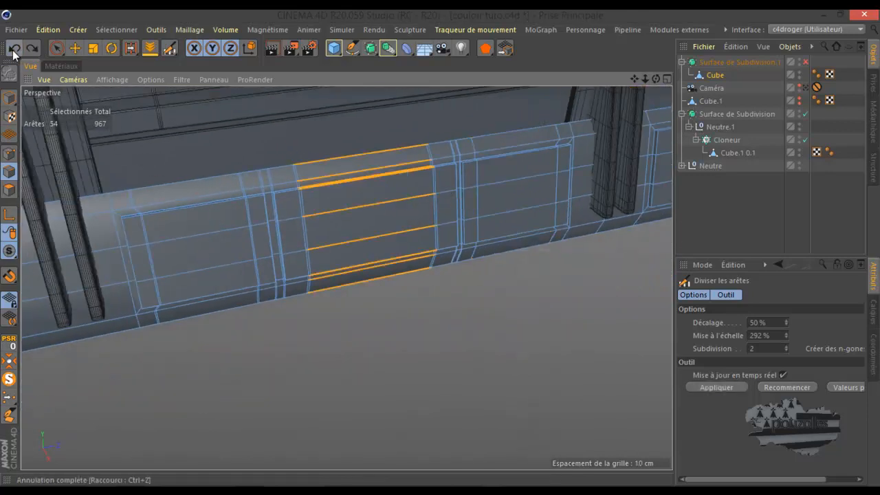
{"action": "left_click", "coordinate": [13, 53]}
{"action": "left_click", "coordinate": [13, 52]}
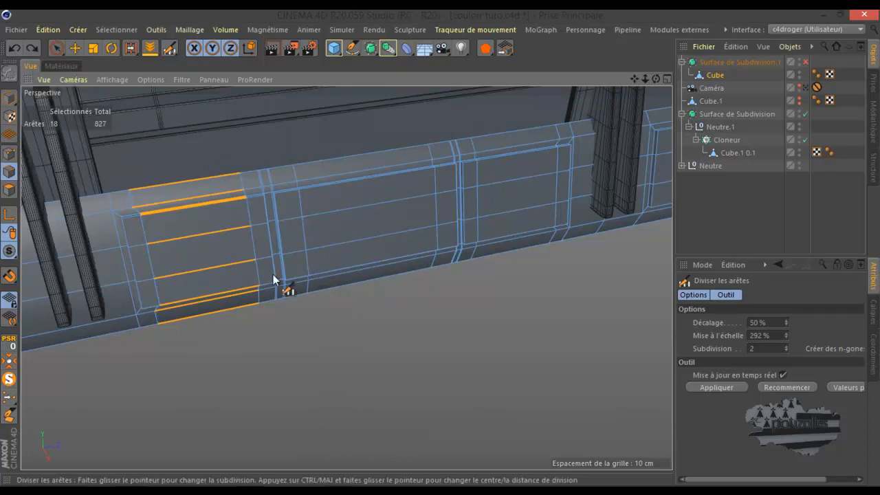
- Isolate the lower wall panel object to inspect the edge loops around the left recess corner
{"action": "scroll", "coordinate": [182, 265], "scroll_direction": "up", "scroll_amount": 4}
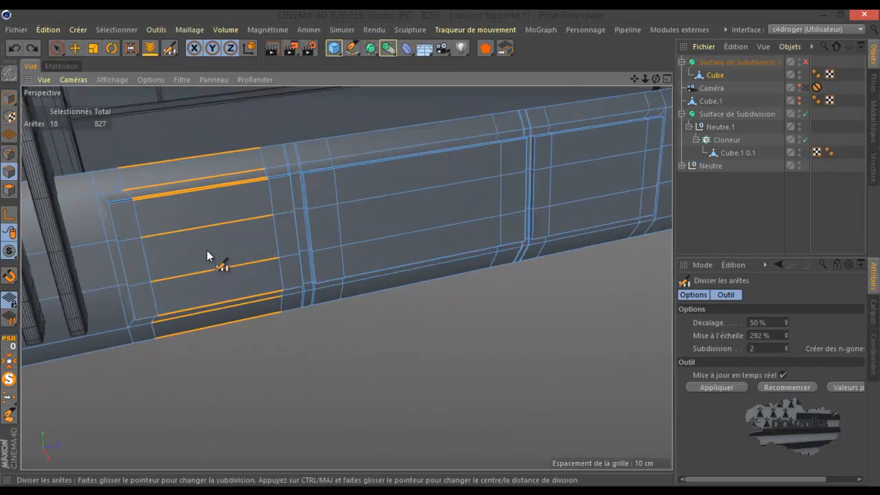
{"action": "scroll", "coordinate": [193, 258], "scroll_direction": "down", "scroll_amount": 2}
{"action": "left_click_drag", "start_coordinate": [656, 77], "coordinate": [440, 247]}
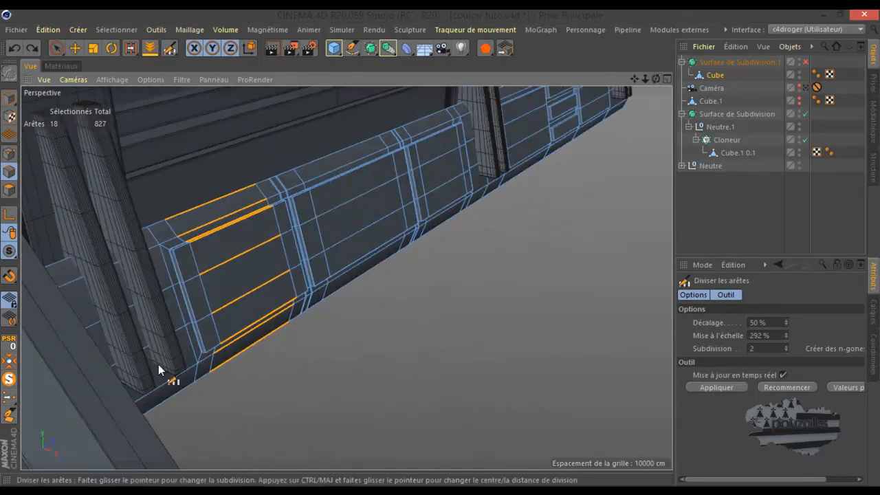
{"action": "left_click", "coordinate": [9, 379]}
{"action": "scroll", "coordinate": [197, 221], "scroll_direction": "up", "scroll_amount": 3}
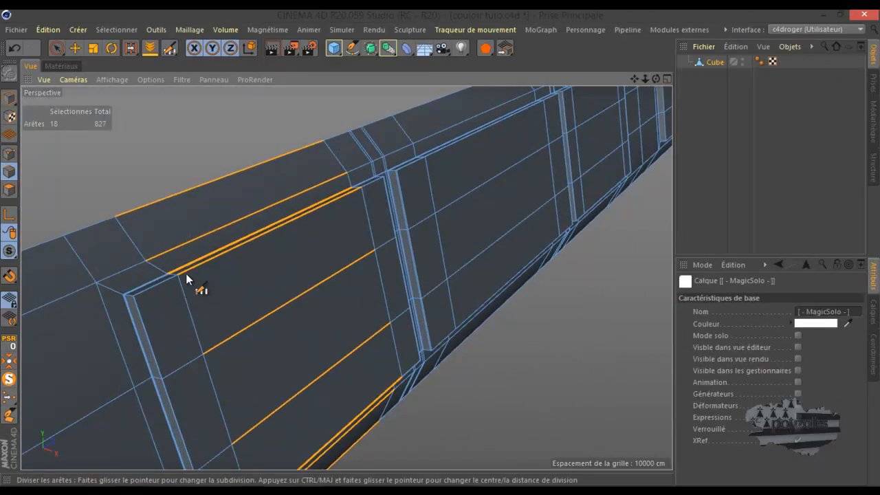
- Leave the isolated display and undo the combined 224% division of the lengthwise edges across all three sections
{"action": "left_click", "coordinate": [16, 48]}
{"action": "left_click", "coordinate": [16, 47]}
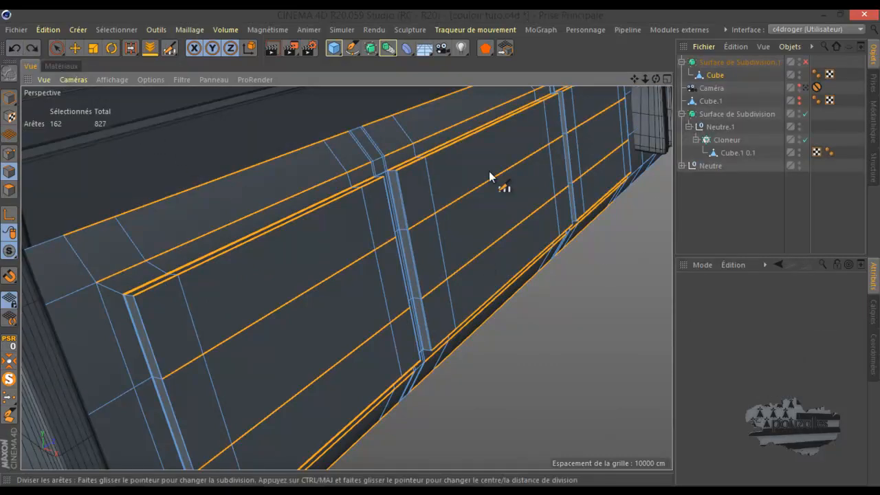
{"action": "left_click", "coordinate": [14, 48]}
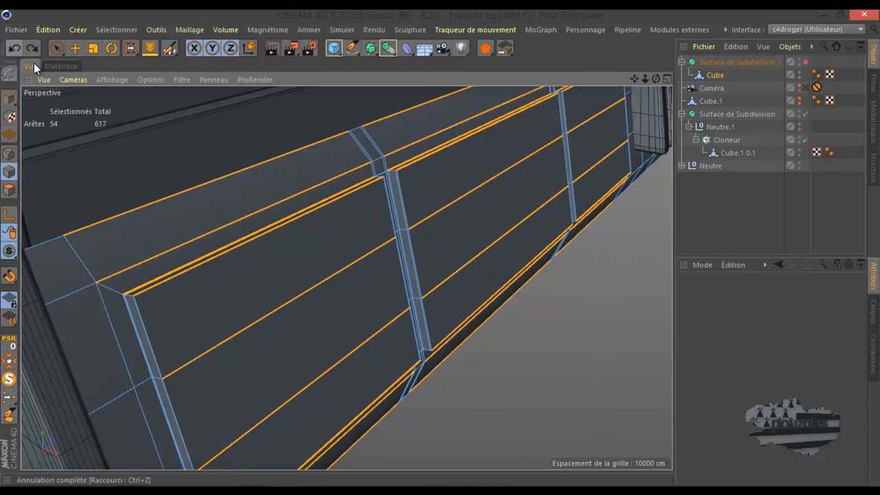
- Ring-select the lengthwise edges of the left recessed section and divide them with a subdivision of 2 directly at 292% scale
{"action": "scroll", "coordinate": [517, 367], "scroll_direction": "down", "scroll_amount": 4}
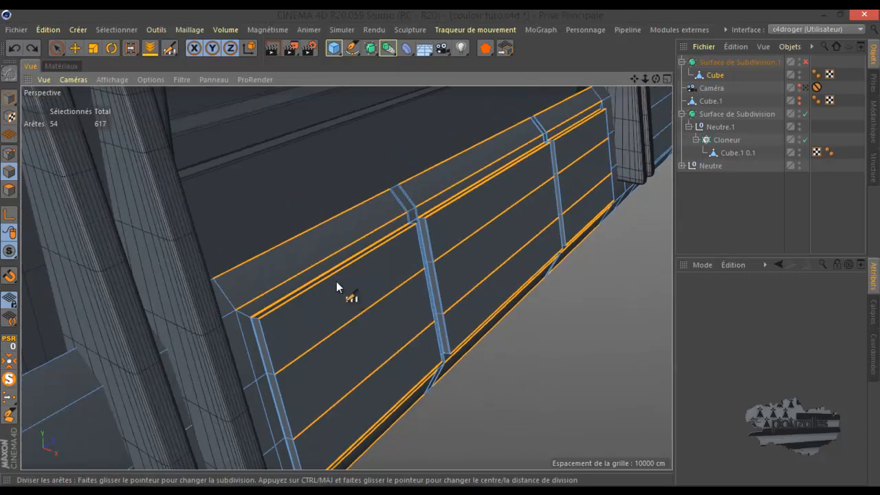
{"action": "key", "text": "u"}
{"action": "key", "text": "b"}
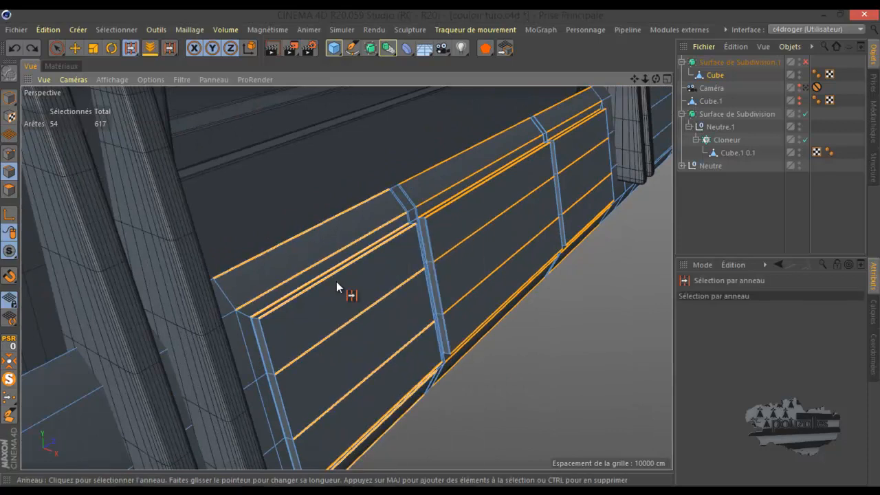
{"action": "left_click", "coordinate": [336, 281]}
{"action": "right_click", "coordinate": [613, 344]}
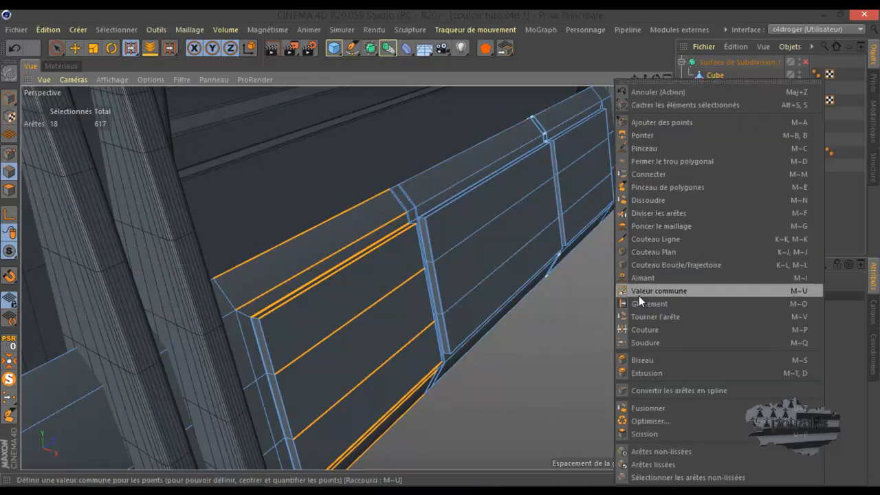
{"action": "left_click", "coordinate": [662, 215]}
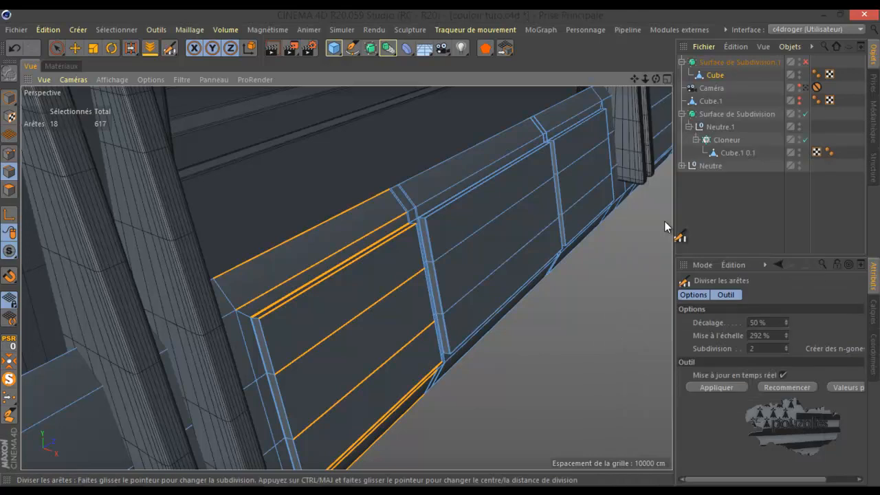
{"action": "left_click", "coordinate": [723, 388]}
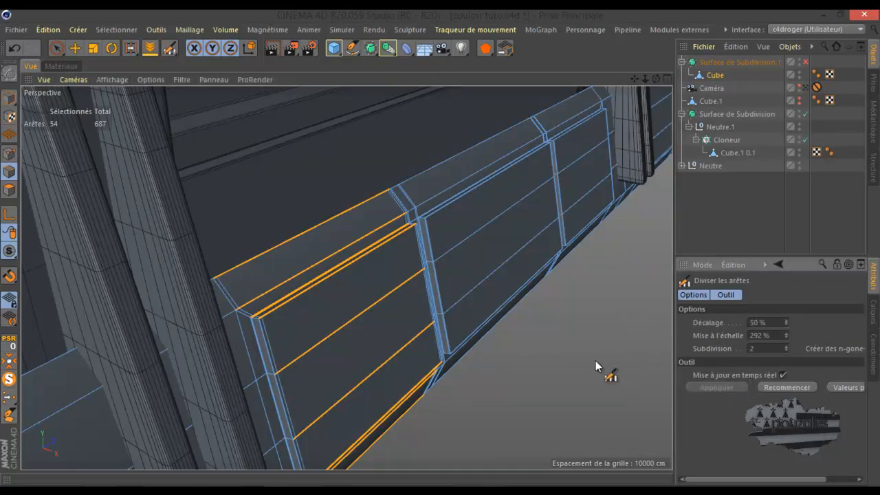
- Ring-select the lengthwise edges of the middle section in the first recess group and divide them with a subdivision of 2 at 292% scale
{"action": "scroll", "coordinate": [280, 321], "scroll_direction": "up", "scroll_amount": 2}
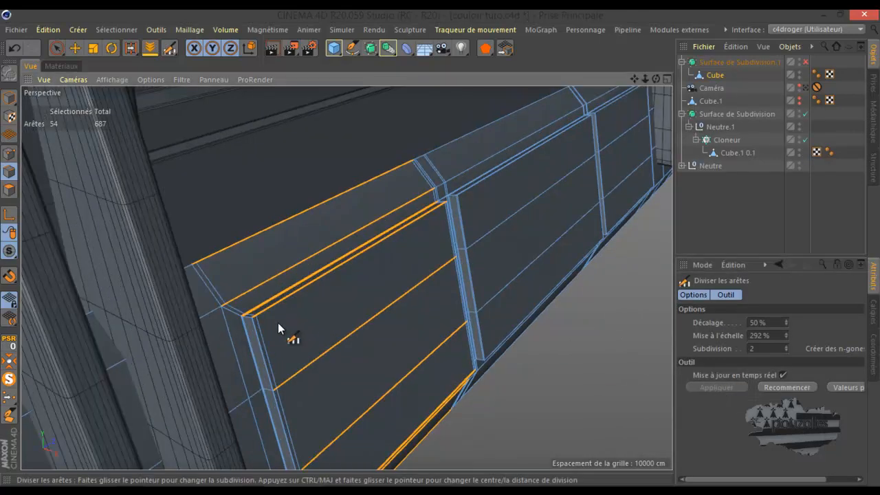
{"action": "key", "text": "u"}
{"action": "key", "text": "b"}
{"action": "left_click", "coordinate": [542, 204]}
{"action": "key", "text": "m"}
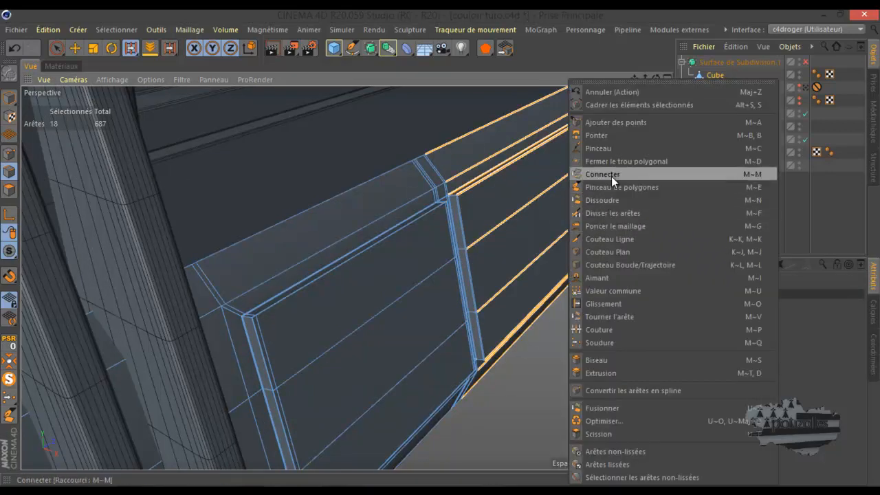
{"action": "left_click", "coordinate": [610, 213]}
{"action": "left_click_drag", "start_coordinate": [655, 79], "coordinate": [440, 247]}
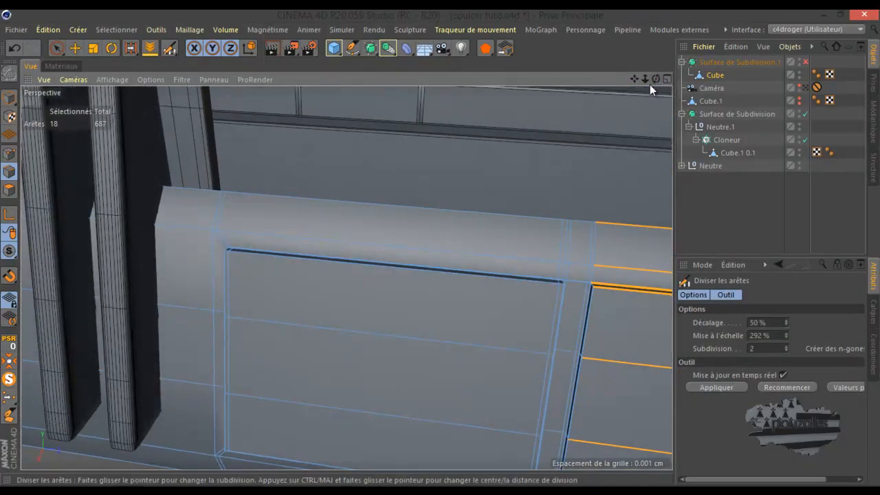
{"action": "mouse_move", "coordinate": [634, 78]}
{"action": "left_mouse_down"}
{"action": "mouse_move", "coordinate": [435, 247]}
{"action": "mouse_move", "coordinate": [632, 78]}
{"action": "left_mouse_up"}
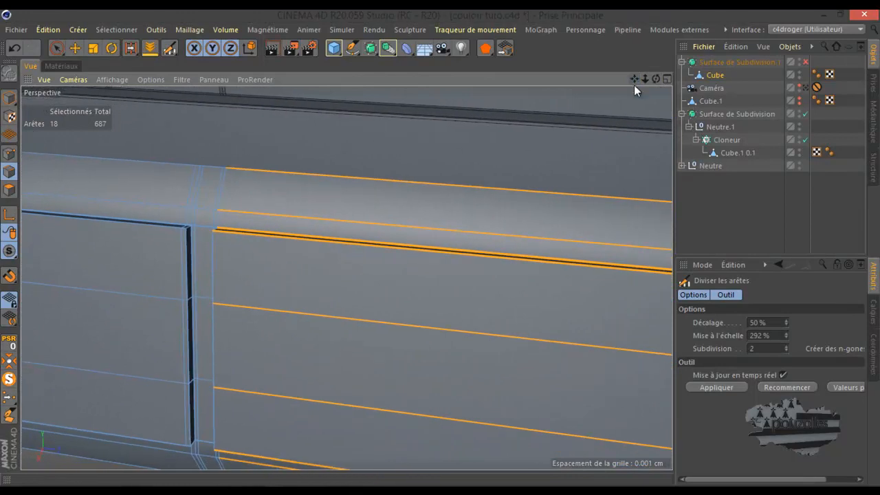
{"action": "left_click", "coordinate": [740, 388]}
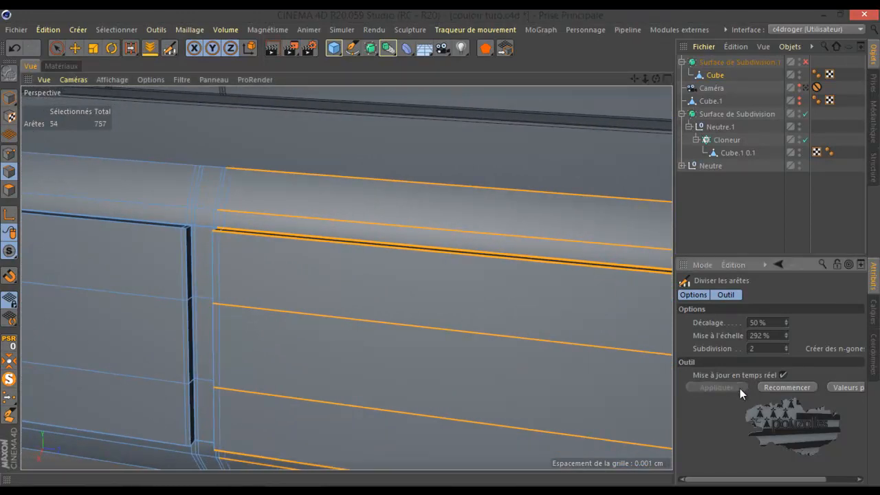
- Set the scale of the middle section's edge division to 295% to tighten the loops beside its recess border
{"action": "scroll", "coordinate": [136, 258], "scroll_direction": "up", "scroll_amount": 6}
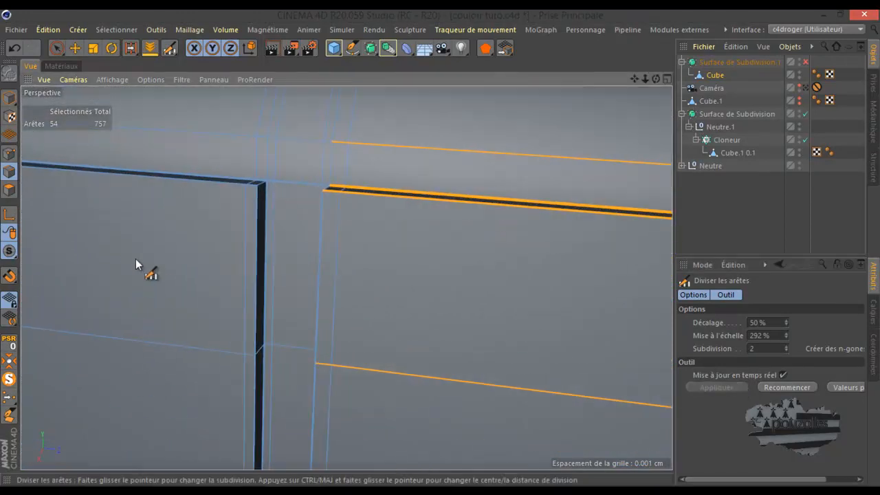
{"action": "left_click_drag", "start_coordinate": [652, 77], "coordinate": [440, 247]}
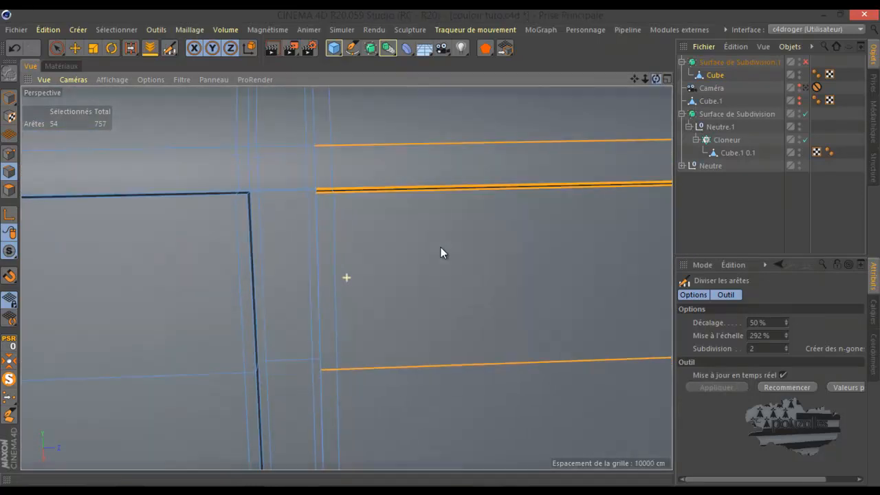
{"action": "left_click", "coordinate": [787, 333]}
{"action": "left_click", "coordinate": [786, 333]}
{"action": "left_click", "coordinate": [786, 333]}
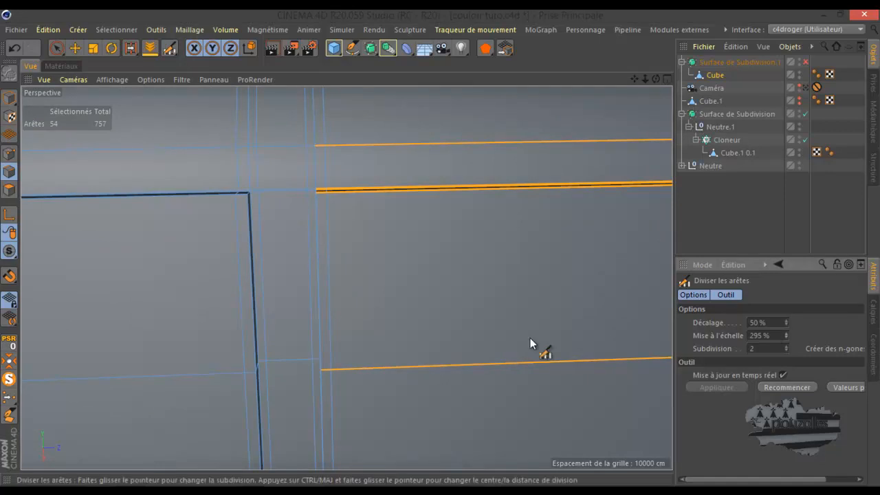
- Ring-select the lengthwise edges of the right recessed section in the first group and divide them with a subdivision of 2 at 295% scale
{"action": "scroll", "coordinate": [149, 277], "scroll_direction": "down", "scroll_amount": 6}
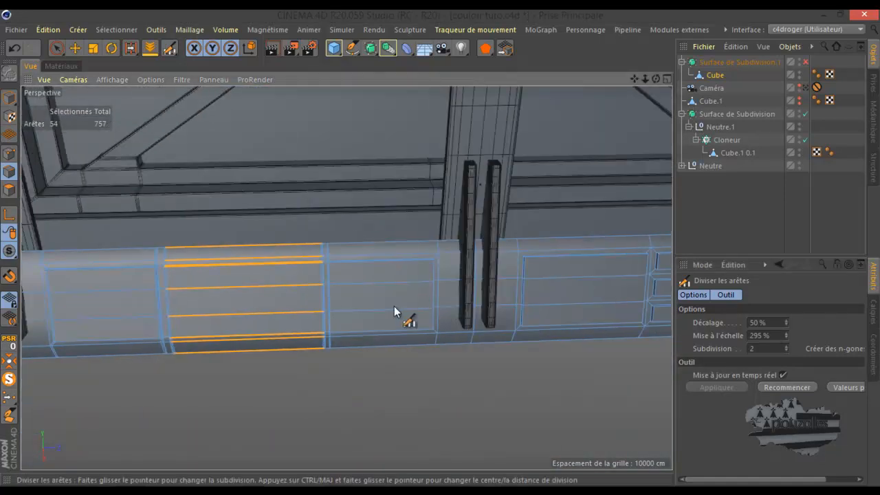
{"action": "scroll", "coordinate": [391, 309], "scroll_direction": "up", "scroll_amount": 4}
{"action": "key", "text": "u"}
{"action": "key", "text": "n"}
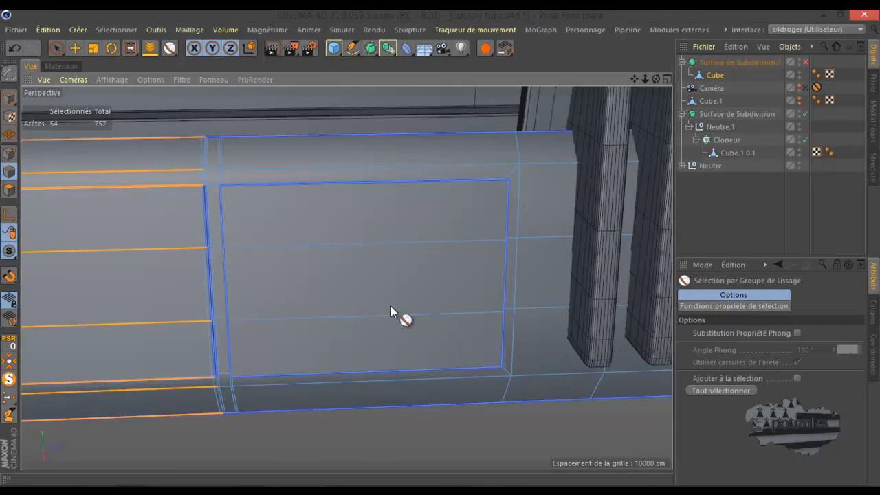
{"action": "key", "text": "u"}
{"action": "key", "text": "b"}
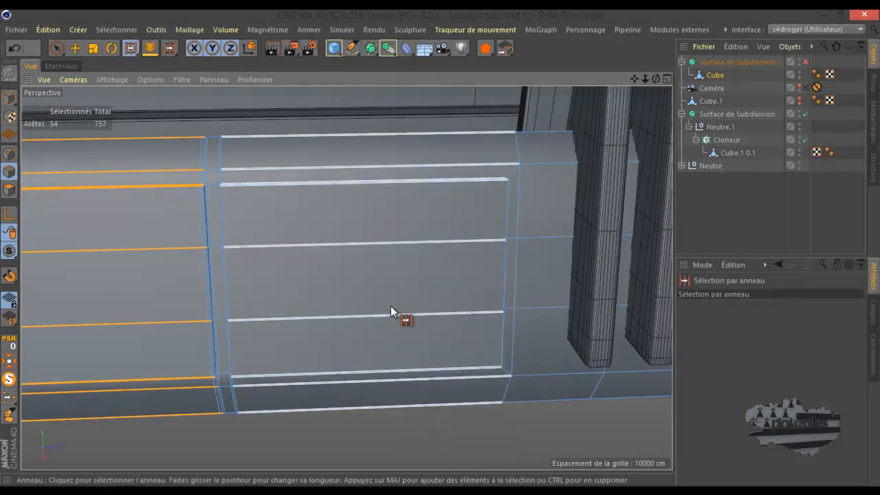
{"action": "left_click", "coordinate": [391, 306]}
{"action": "right_click", "coordinate": [390, 306]}
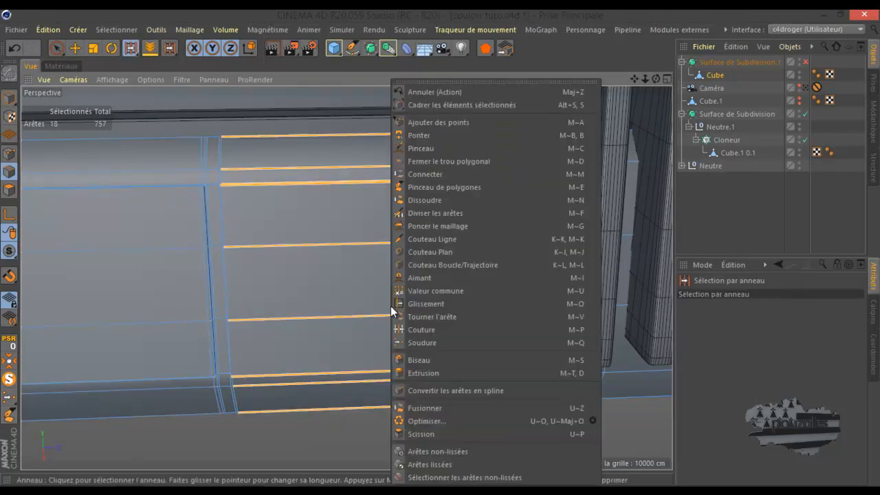
{"action": "left_click", "coordinate": [448, 214]}
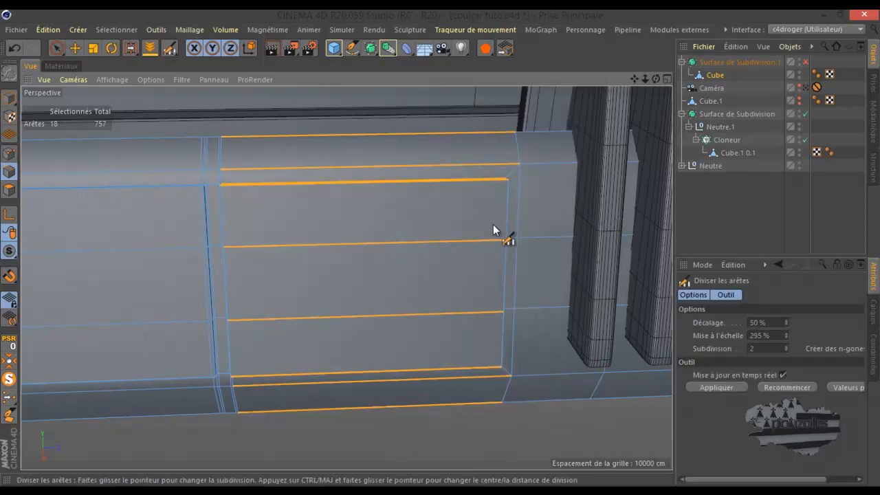
{"action": "left_click", "coordinate": [731, 387]}
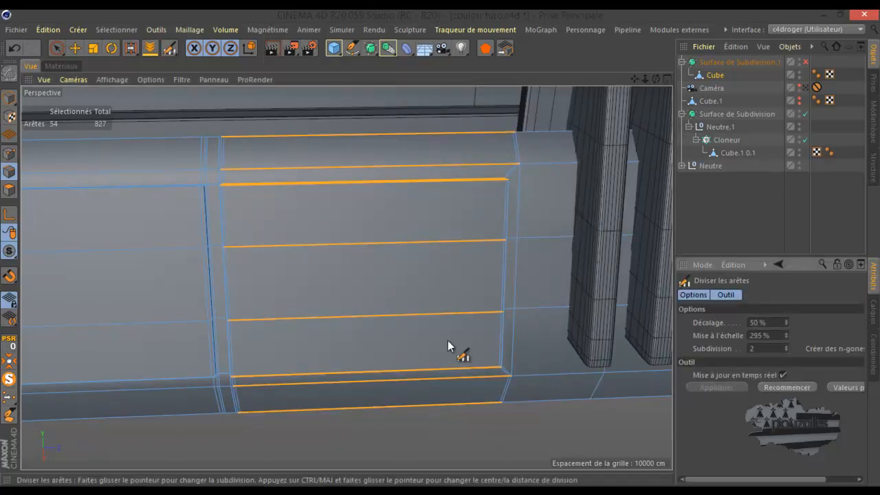
- Set the scale of the right recessed section's edge division to 292%
{"action": "scroll", "coordinate": [198, 264], "scroll_direction": "up", "scroll_amount": 5}
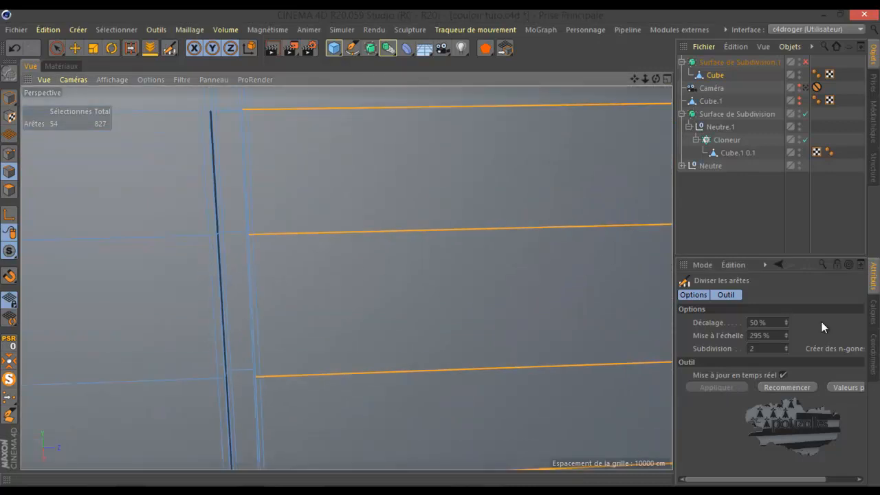
{"action": "left_click", "coordinate": [785, 337]}
{"action": "left_click", "coordinate": [785, 338]}
{"action": "left_click", "coordinate": [785, 338]}
{"action": "scroll", "coordinate": [466, 295], "scroll_direction": "down", "scroll_amount": 5}
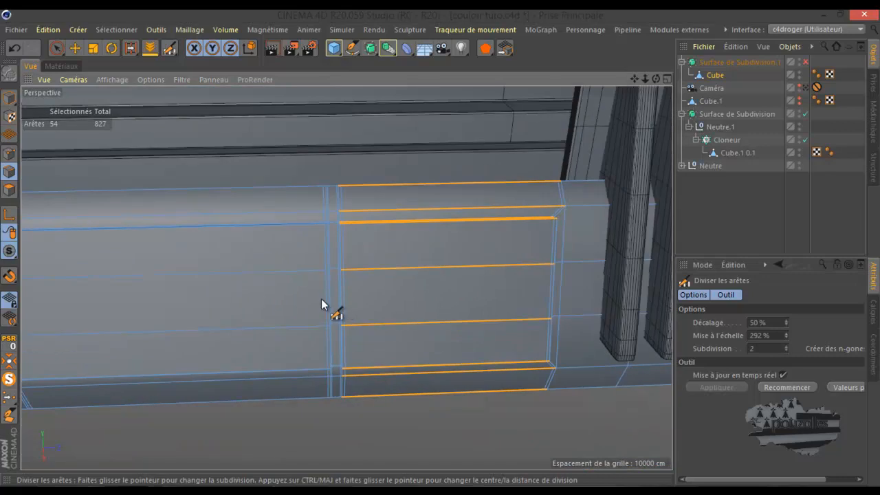
- Ring-select the lengthwise edges of the second group's left recess, beside the three stacked recesses, and divide them with a subdivision of 2 at 292% scale
{"action": "scroll", "coordinate": [569, 257], "scroll_direction": "up", "scroll_amount": 3}
{"action": "scroll", "coordinate": [569, 256], "scroll_direction": "down", "scroll_amount": 2}
{"action": "scroll", "coordinate": [378, 282], "scroll_direction": "down", "scroll_amount": 5}
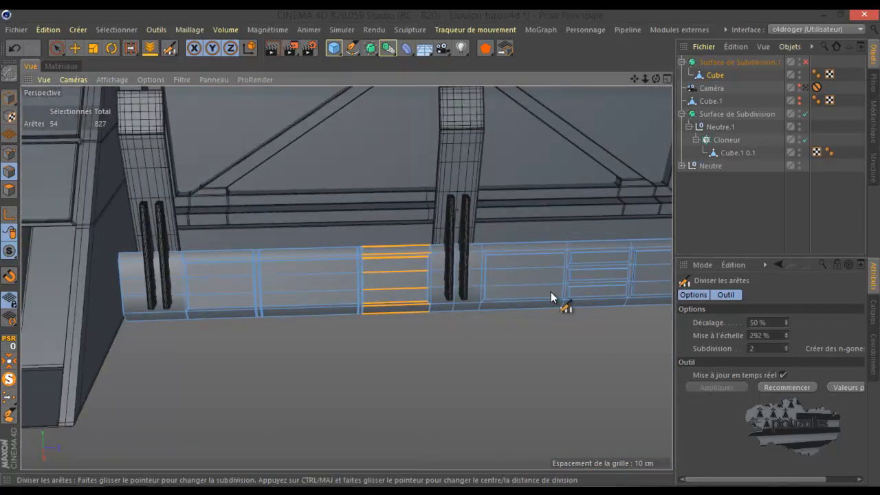
{"action": "scroll", "coordinate": [603, 285], "scroll_direction": "up", "scroll_amount": 3}
{"action": "scroll", "coordinate": [602, 286], "scroll_direction": "up", "scroll_amount": 4}
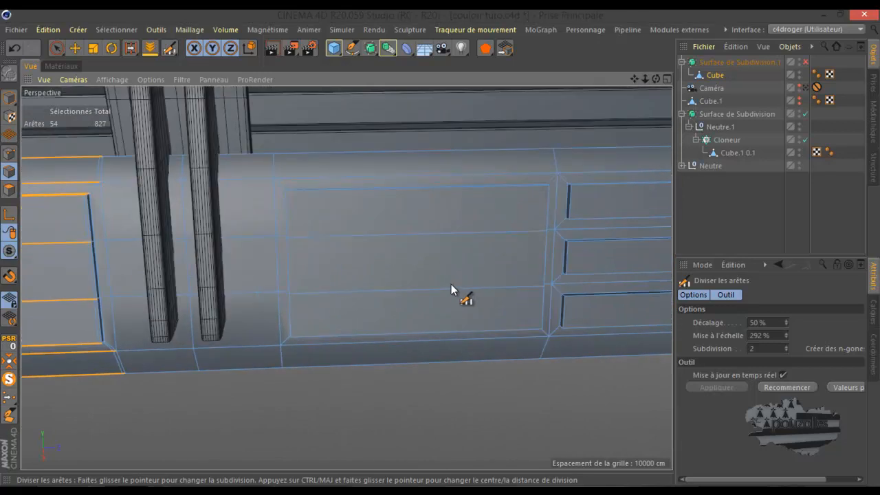
{"action": "key", "text": "u"}
{"action": "key", "text": "b"}
{"action": "left_click", "coordinate": [540, 186]}
{"action": "left_click_drag", "start_coordinate": [656, 79], "coordinate": [439, 246]}
{"action": "scroll", "coordinate": [341, 293], "scroll_direction": "up", "scroll_amount": 3}
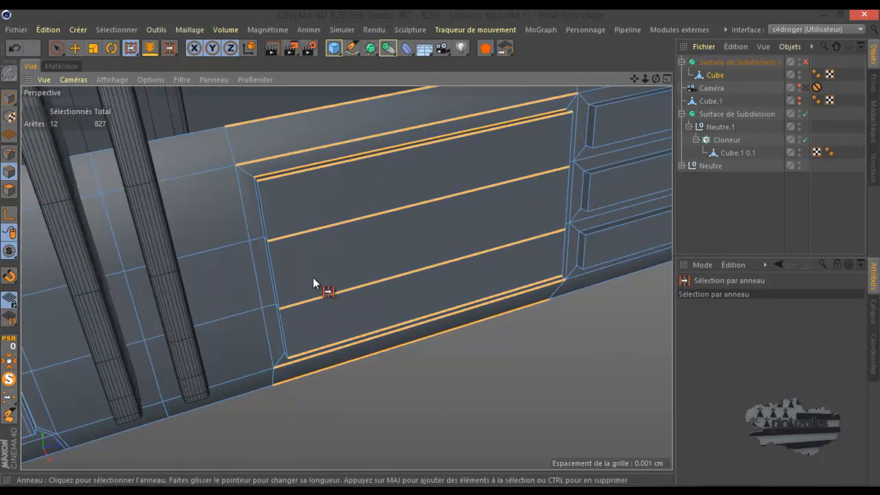
{"action": "scroll", "coordinate": [242, 259], "scroll_direction": "up", "scroll_amount": 2}
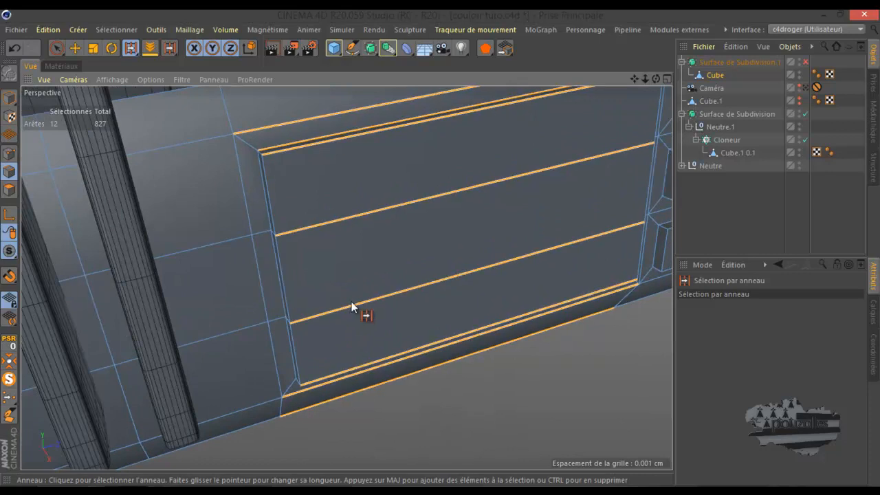
{"action": "right_click", "coordinate": [370, 296]}
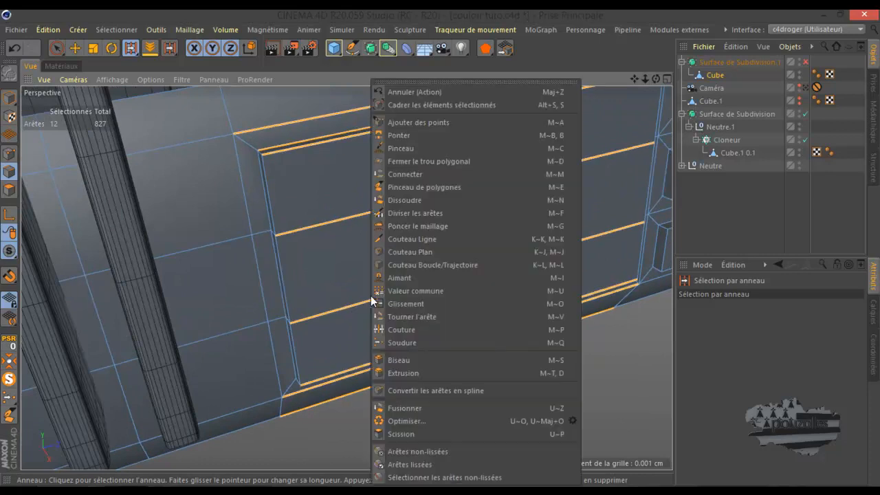
{"action": "left_click", "coordinate": [420, 212]}
{"action": "left_click", "coordinate": [769, 386]}
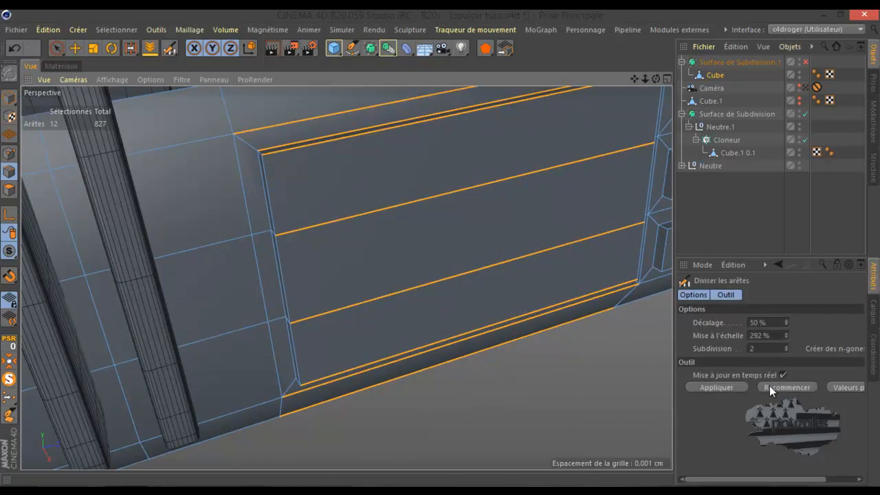
- Ring-select the lengthwise edges across the three stacked recesses and divide them with a subdivision of 2 at 292% scale
{"action": "scroll", "coordinate": [250, 375], "scroll_direction": "down", "scroll_amount": 5}
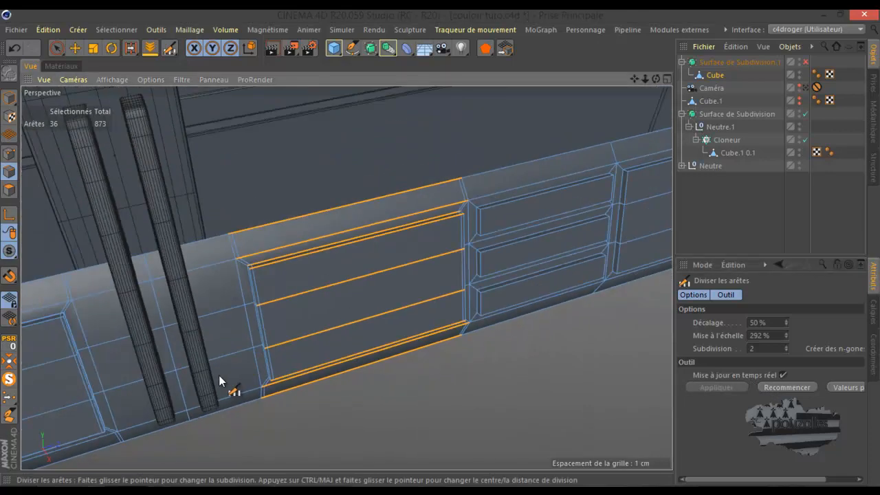
{"action": "scroll", "coordinate": [629, 291], "scroll_direction": "up", "scroll_amount": 5}
{"action": "scroll", "coordinate": [475, 283], "scroll_direction": "down", "scroll_amount": 2}
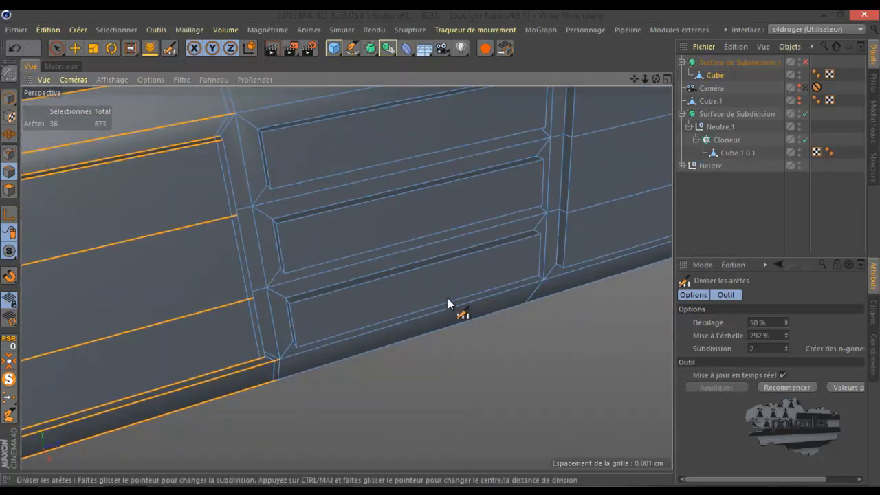
{"action": "key", "text": "u"}
{"action": "key", "text": "b"}
{"action": "left_click", "coordinate": [448, 298]}
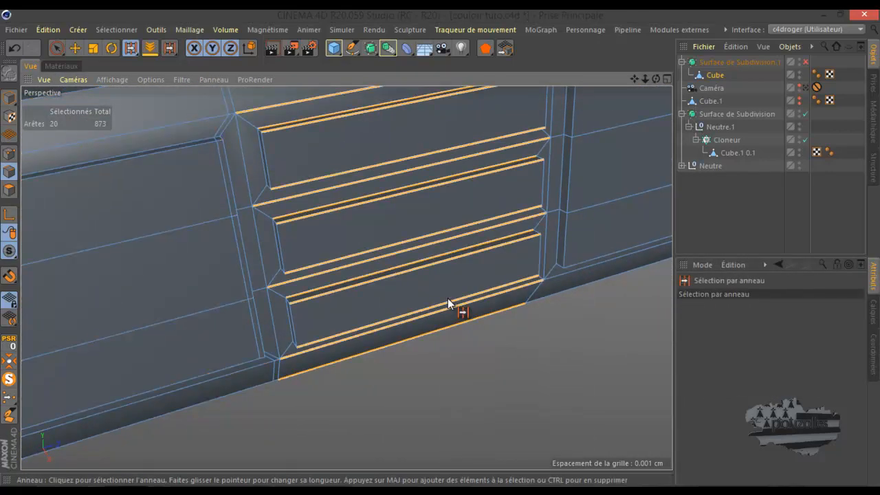
{"action": "key", "text": "m"}
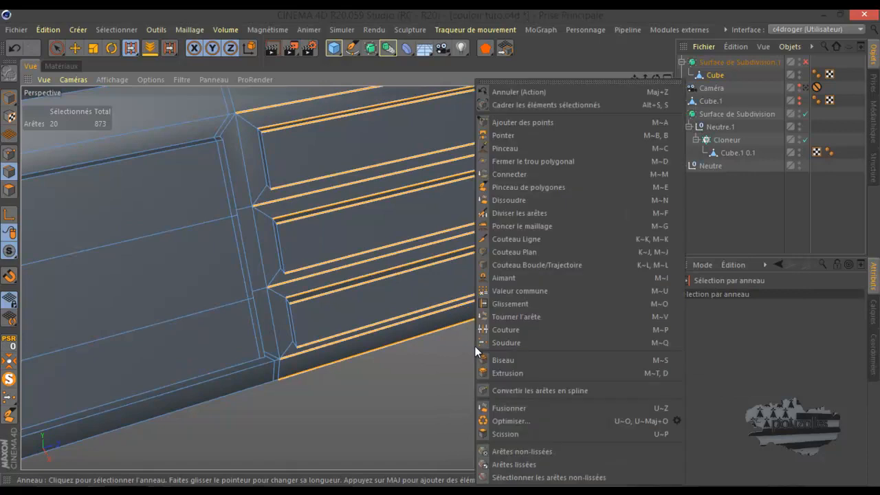
{"action": "left_click", "coordinate": [536, 216]}
{"action": "left_click", "coordinate": [775, 387]}
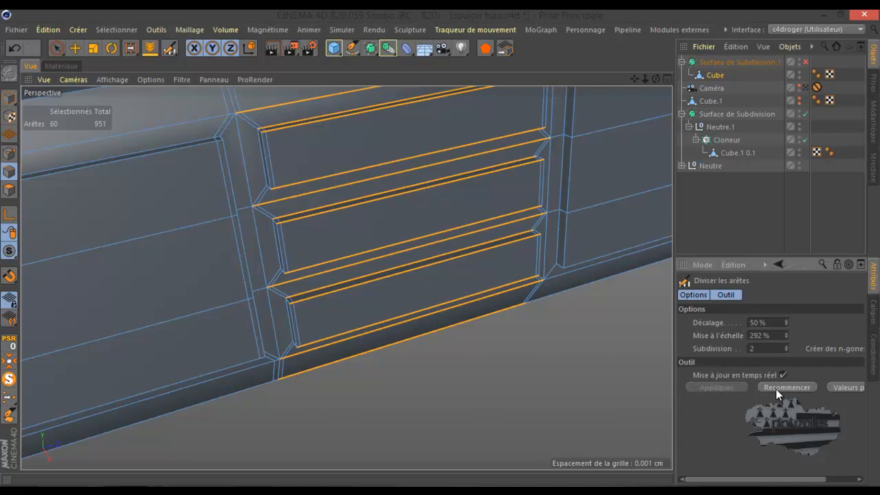
- Ring-select the lengthwise edges of the recess to the right of the three stacked recesses and divide them with a subdivision of 2 at 292% scale
{"action": "scroll", "coordinate": [286, 353], "scroll_direction": "down", "scroll_amount": 3}
{"action": "scroll", "coordinate": [601, 240], "scroll_direction": "up", "scroll_amount": 2}
{"action": "scroll", "coordinate": [601, 241], "scroll_direction": "up", "scroll_amount": 2}
{"action": "key", "text": "u"}
{"action": "key", "text": "b"}
{"action": "left_click", "coordinate": [600, 237]}
{"action": "right_click", "coordinate": [601, 238]}
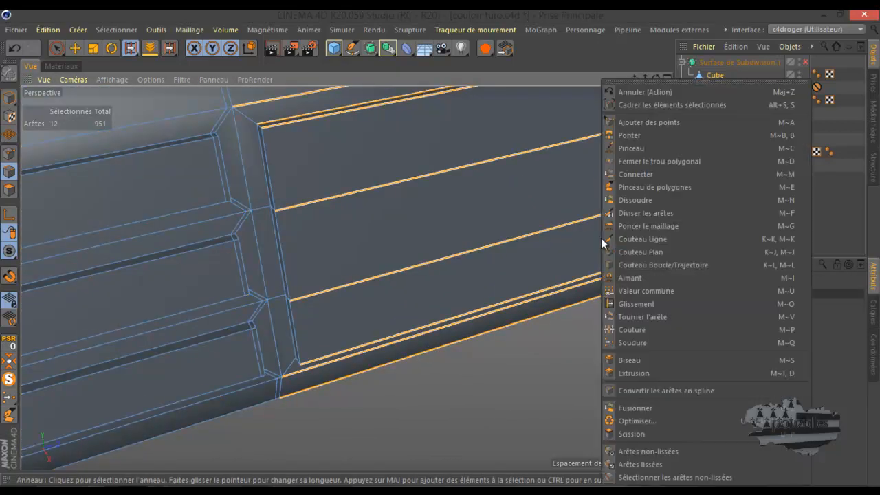
{"action": "left_click", "coordinate": [635, 212]}
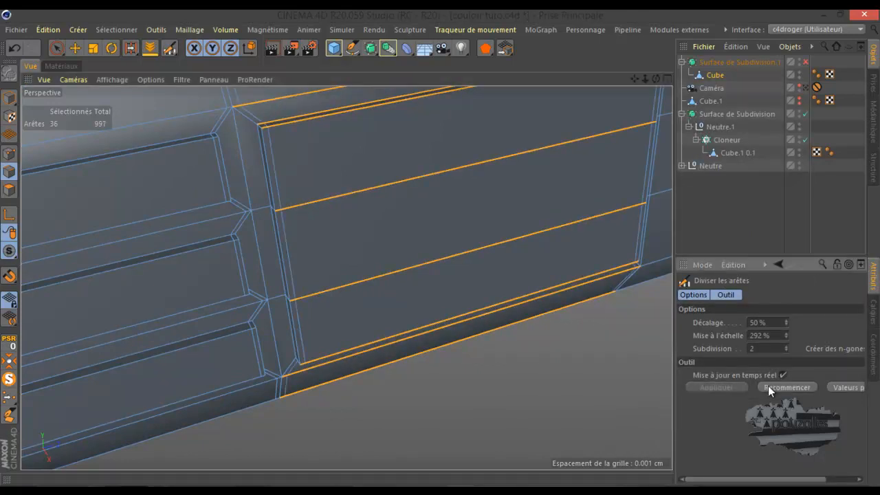
- Add a loop cut at about 9% offset around the outer rim of the recess left of the three stacked recesses
{"action": "scroll", "coordinate": [534, 361], "scroll_direction": "down", "scroll_amount": 3}
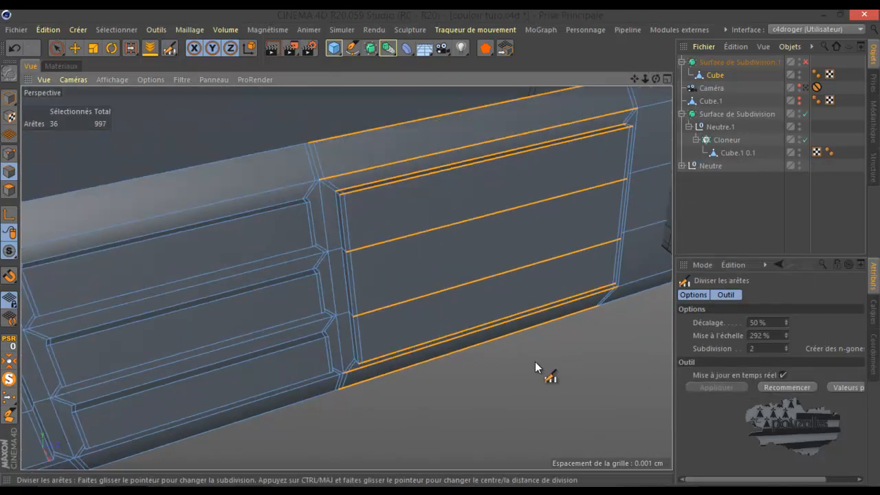
{"action": "scroll", "coordinate": [535, 362], "scroll_direction": "down", "scroll_amount": 2}
{"action": "scroll", "coordinate": [428, 365], "scroll_direction": "down", "scroll_amount": 6}
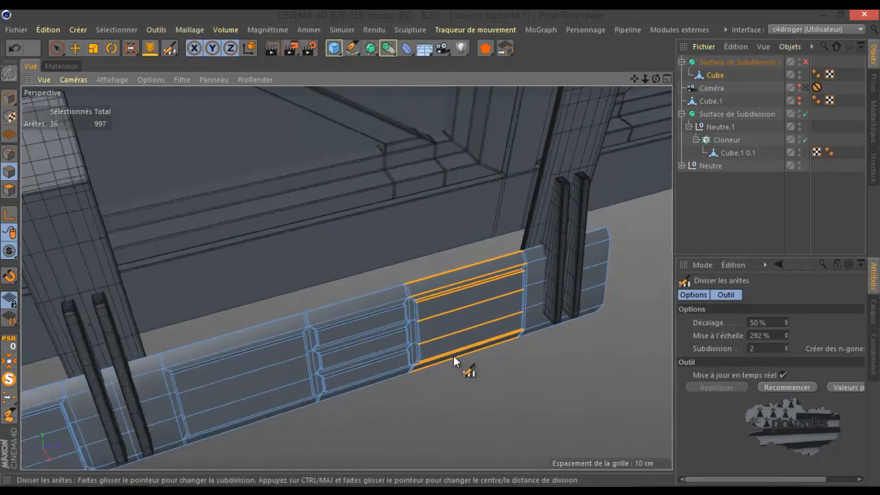
{"action": "key", "text": "k"}
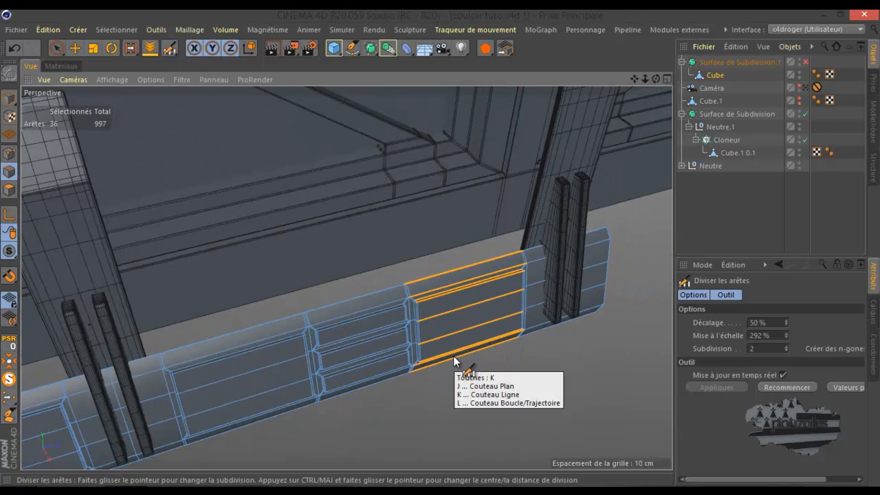
{"action": "key", "text": "l"}
{"action": "scroll", "coordinate": [147, 412], "scroll_direction": "up", "scroll_amount": 10}
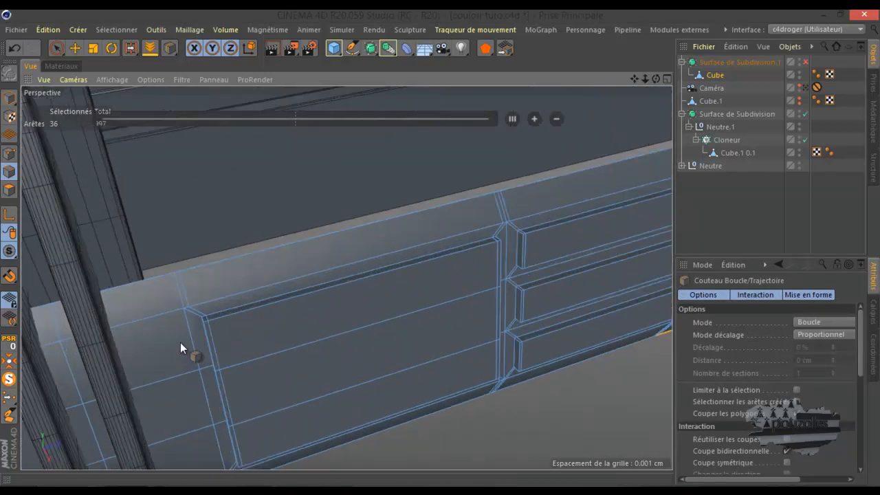
{"action": "scroll", "coordinate": [192, 310], "scroll_direction": "up", "scroll_amount": 5}
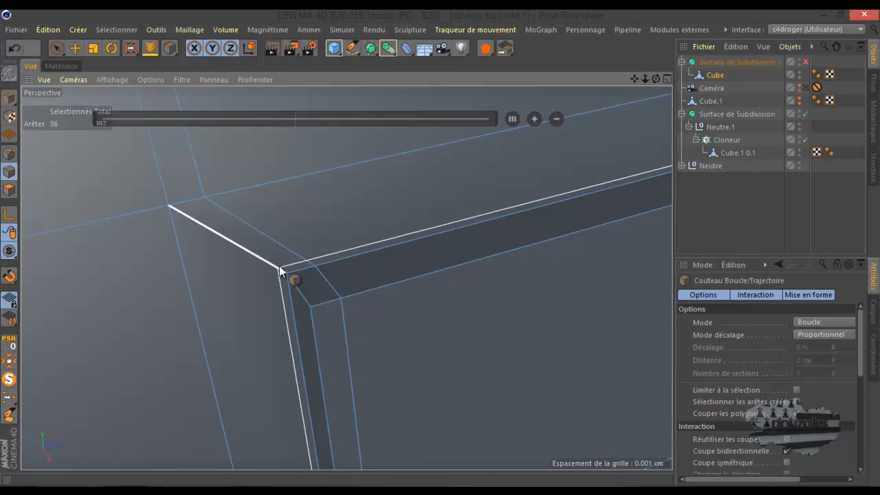
{"action": "left_click", "coordinate": [280, 269]}
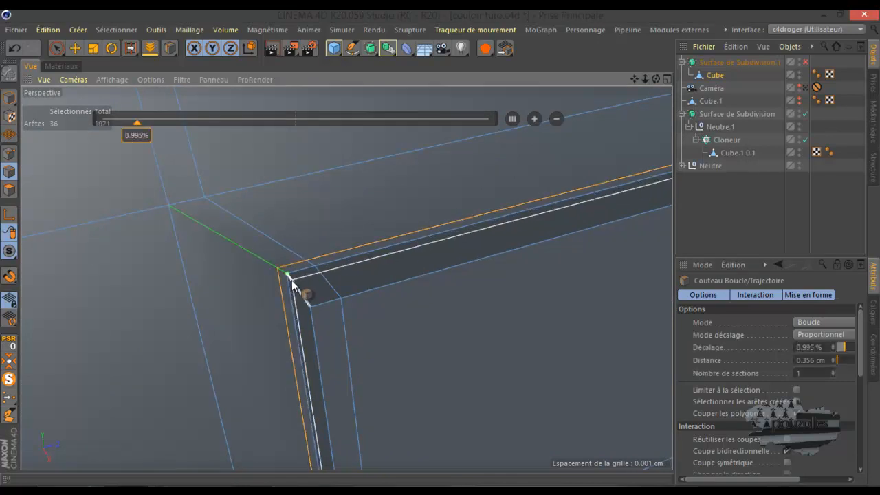
- Add two loop cuts around the inner wall of the recess left of the three stacked recesses, at about 15% and 19% offset
{"action": "left_click_drag", "start_coordinate": [290, 278], "coordinate": [308, 308]}
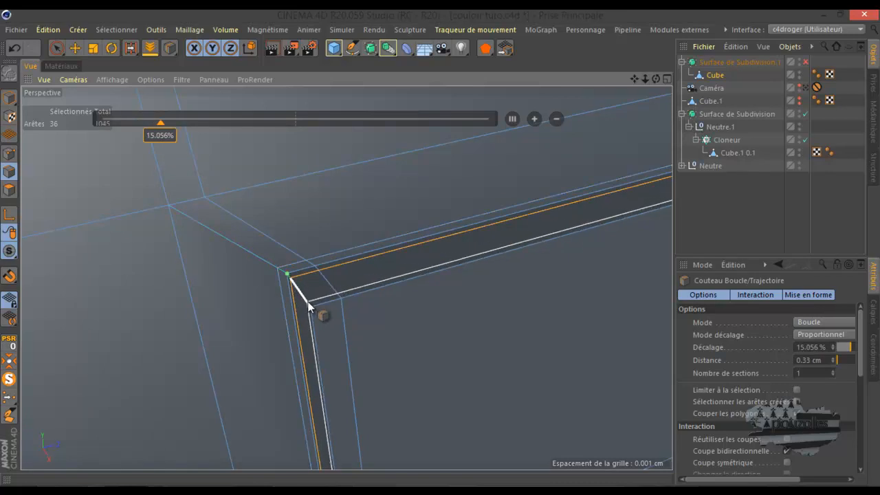
{"action": "left_click", "coordinate": [307, 301]}
{"action": "scroll", "coordinate": [181, 321], "scroll_direction": "down", "scroll_amount": 3}
{"action": "scroll", "coordinate": [162, 318], "scroll_direction": "down", "scroll_amount": 12}
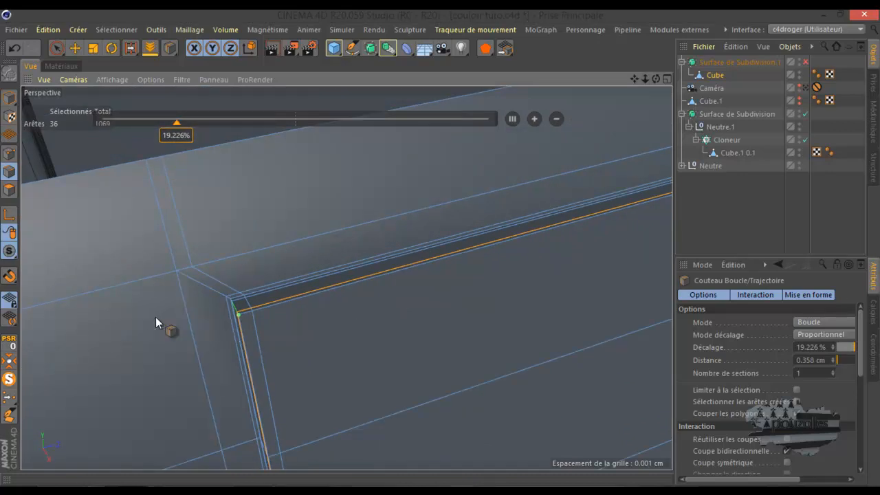
- Add loop cuts to the top stacked recess: one around its outer rim at about 90% and two on its inner wall at 19% and 32%
{"action": "scroll", "coordinate": [524, 224], "scroll_direction": "up", "scroll_amount": 1}
{"action": "scroll", "coordinate": [438, 242], "scroll_direction": "up", "scroll_amount": 5}
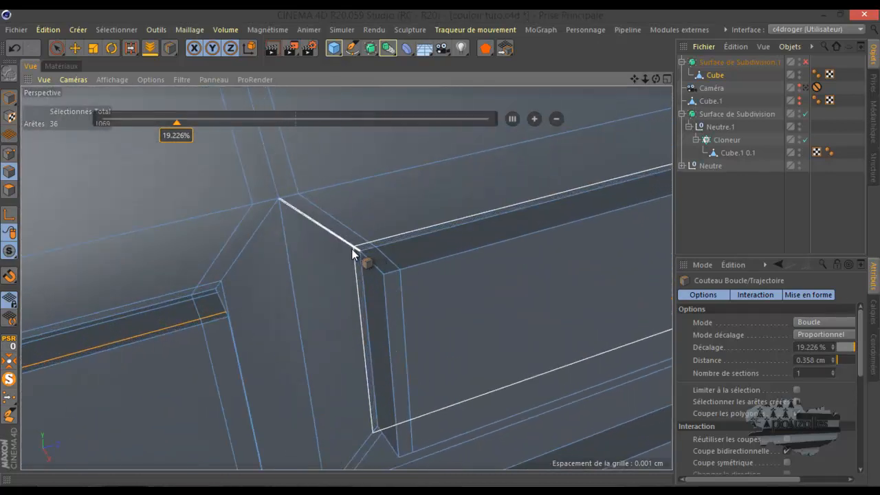
{"action": "left_click", "coordinate": [367, 261]}
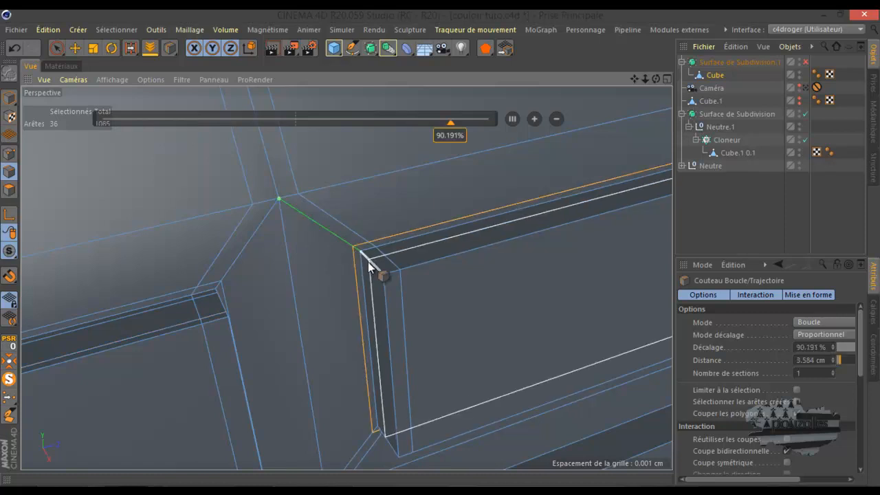
{"action": "left_click", "coordinate": [363, 258]}
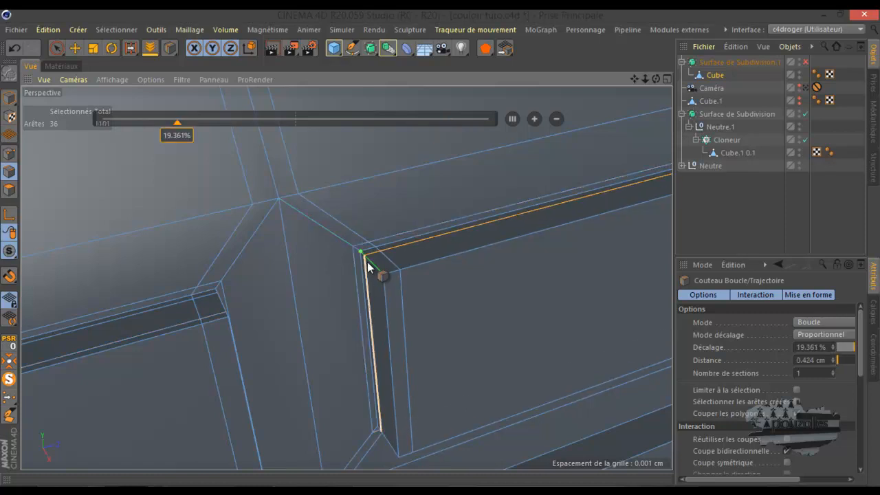
{"action": "left_click", "coordinate": [377, 267]}
{"action": "scroll", "coordinate": [364, 202], "scroll_direction": "down", "scroll_amount": 4}
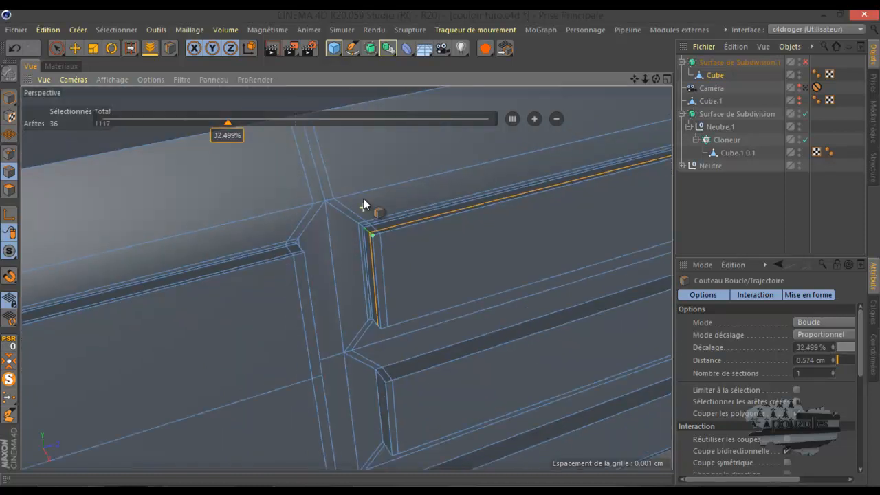
- Add a loop cut around the middle stacked recess's outer rim and two on its inner wall at about 17% and 77% offset
{"action": "scroll", "coordinate": [384, 390], "scroll_direction": "up", "scroll_amount": 4}
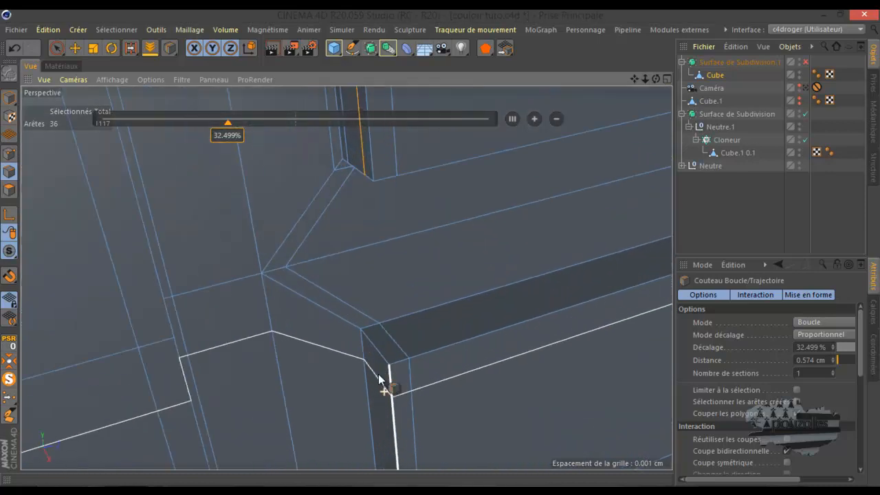
{"action": "left_click", "coordinate": [353, 323]}
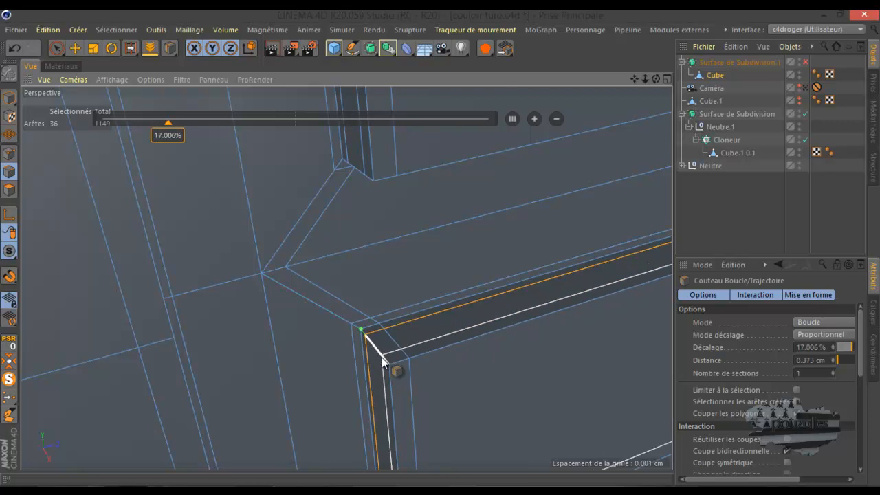
{"action": "left_click", "coordinate": [383, 359]}
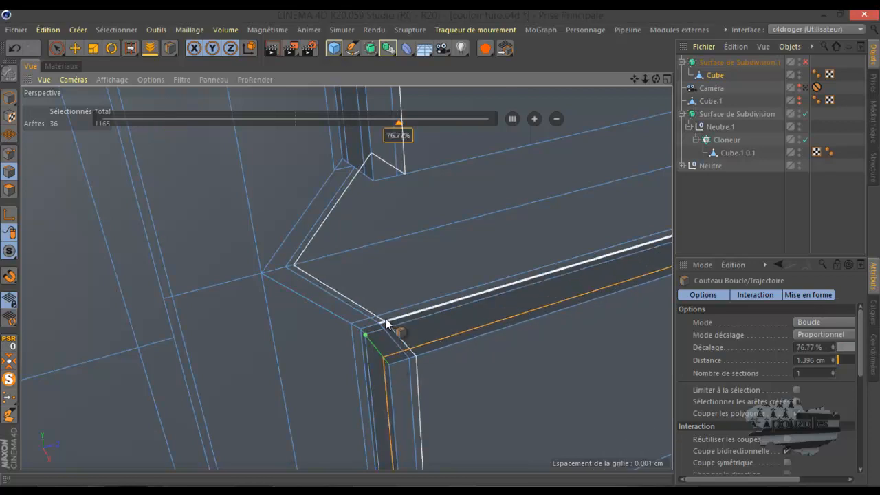
{"action": "scroll", "coordinate": [383, 343], "scroll_direction": "down", "scroll_amount": 3}
{"action": "scroll", "coordinate": [386, 315], "scroll_direction": "down", "scroll_amount": 3}
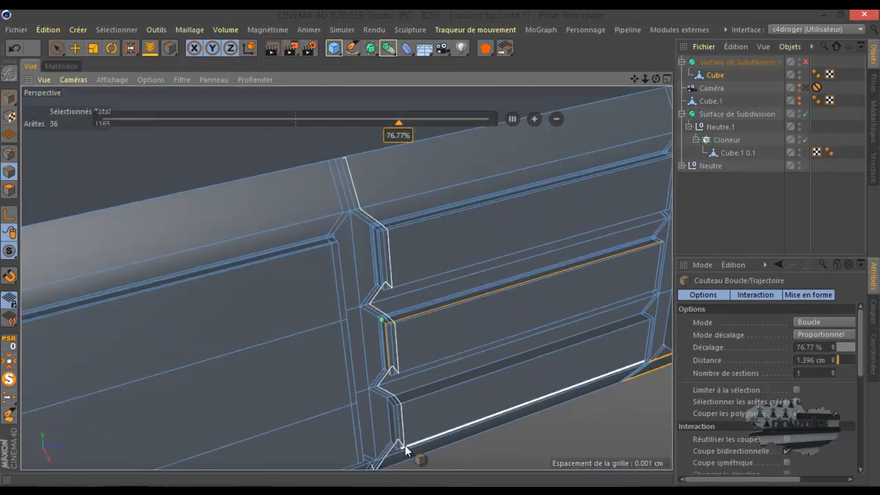
- Add a loop cut around the bottom stacked recess's outer rim and two on its inner wall at about 20% and 30% offset
{"action": "scroll", "coordinate": [404, 445], "scroll_direction": "up", "scroll_amount": 5}
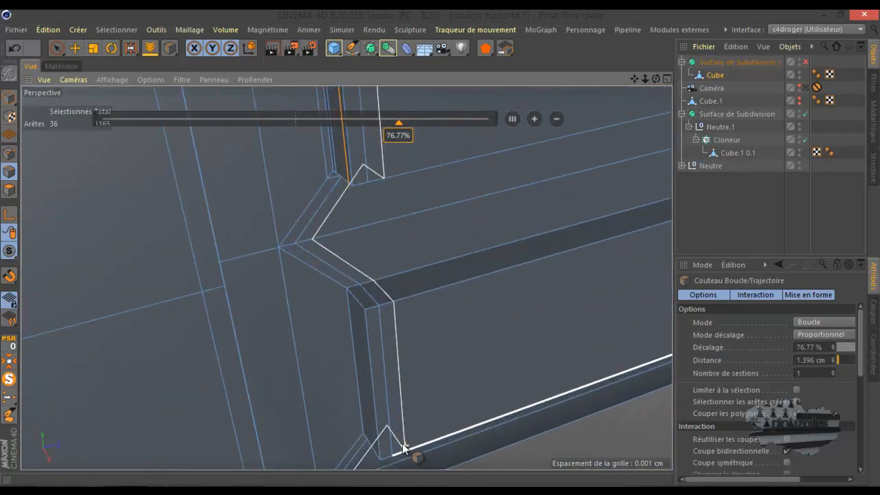
{"action": "left_click", "coordinate": [340, 285]}
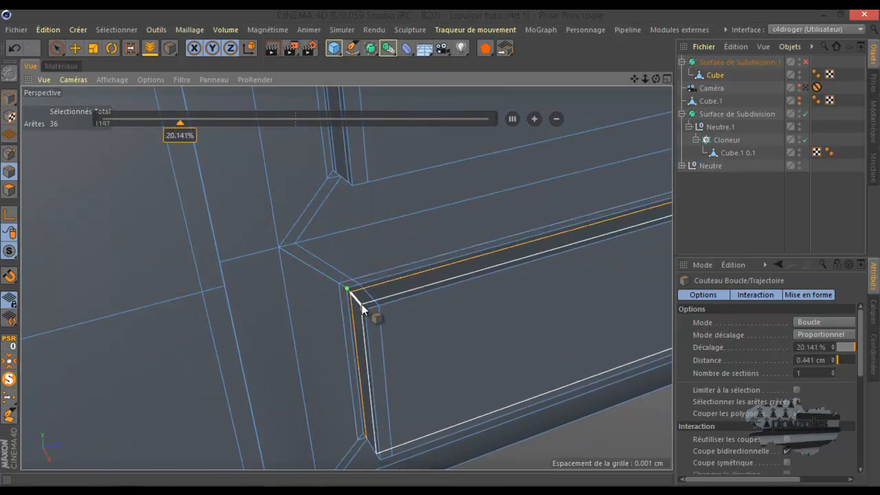
{"action": "left_click", "coordinate": [361, 304]}
- Add a loop cut at about 84% around the rim of the recess right of the stack, plus two on its inner wall, the second at 31%
{"action": "right_click_drag", "start_coordinate": [319, 333], "coordinate": [203, 343], "text": "alt"}
{"action": "scroll", "coordinate": [397, 307], "scroll_direction": "up", "scroll_amount": 10}
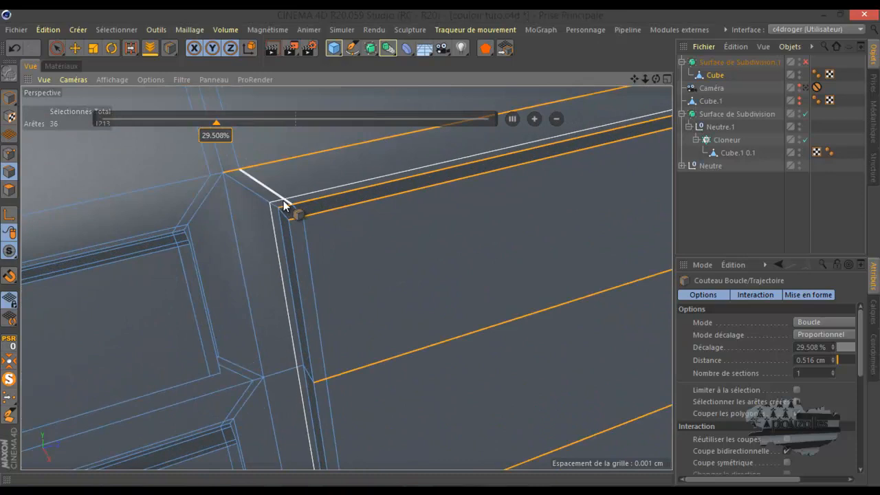
{"action": "left_click", "coordinate": [283, 201]}
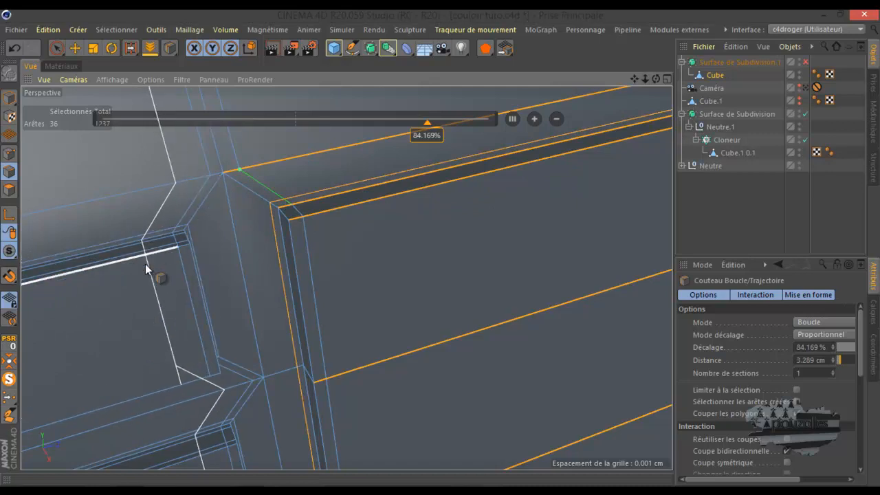
{"action": "left_click", "coordinate": [273, 218]}
{"action": "left_click", "coordinate": [591, 137]}
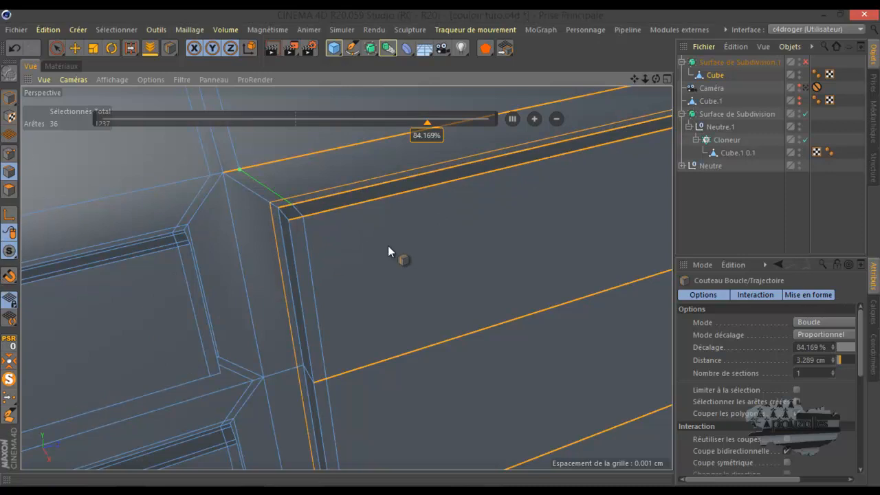
{"action": "scroll", "coordinate": [284, 211], "scroll_direction": "up", "scroll_amount": 2}
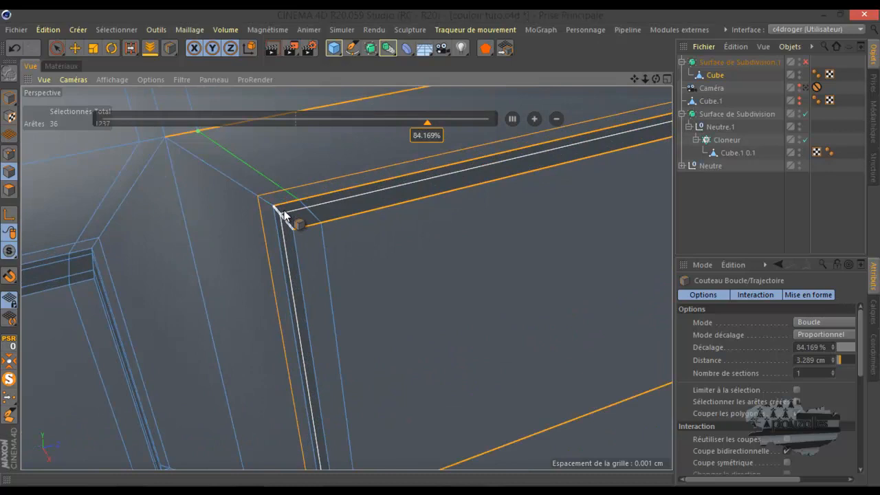
{"action": "left_click", "coordinate": [278, 210]}
{"action": "left_click", "coordinate": [290, 223]}
{"action": "scroll", "coordinate": [262, 259], "scroll_direction": "down", "scroll_amount": 2}
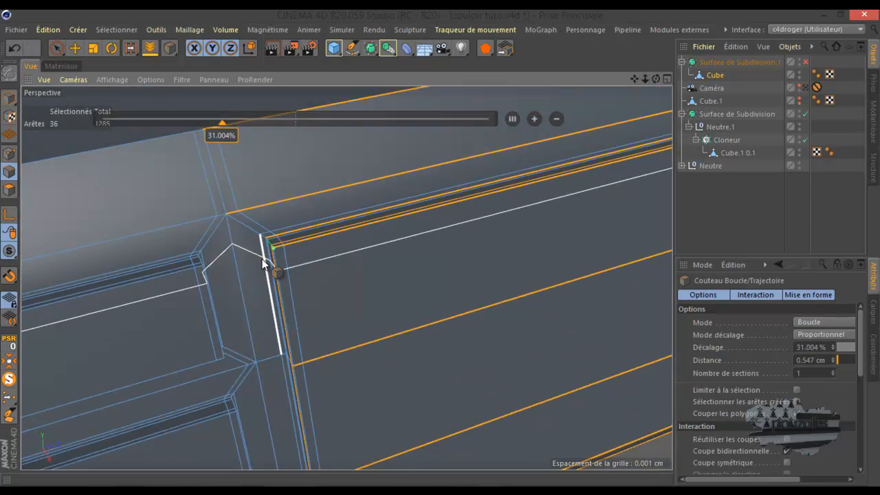
- Ring-select the vertical edges of all three height bands along the wall panel and divide them with a subdivision of 2 at 266% scale
{"action": "key", "text": "u"}
{"action": "key", "text": "b"}
{"action": "left_click", "coordinate": [270, 265]}
{"action": "left_click", "coordinate": [298, 404], "text": "shift"}
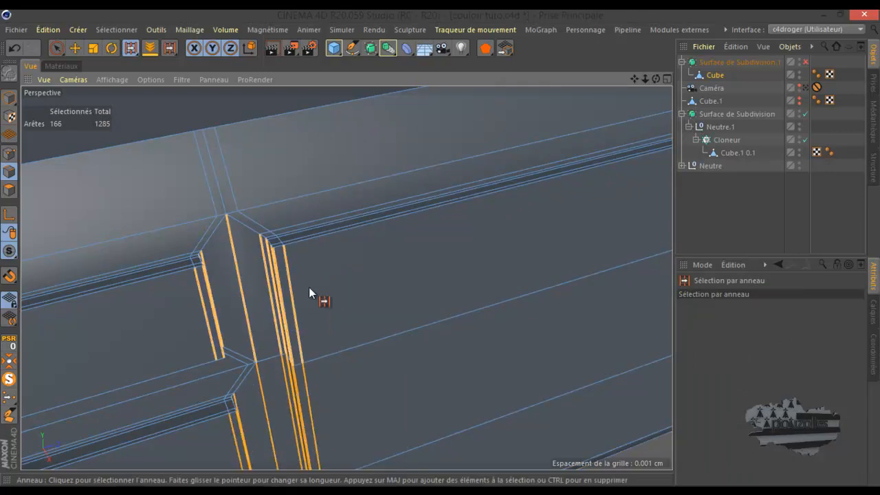
{"action": "scroll", "coordinate": [312, 249], "scroll_direction": "down", "scroll_amount": 5}
{"action": "left_click", "coordinate": [308, 362], "text": "shift"}
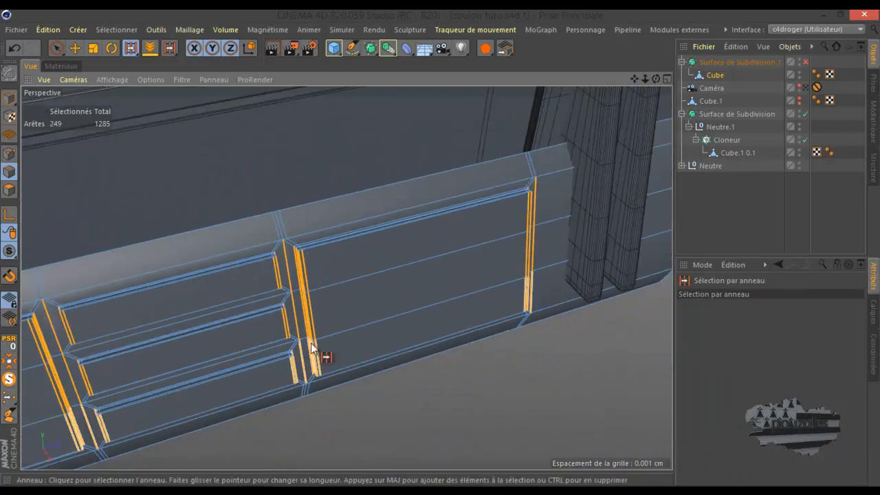
{"action": "scroll", "coordinate": [300, 261], "scroll_direction": "up", "scroll_amount": 4}
{"action": "scroll", "coordinate": [299, 260], "scroll_direction": "up", "scroll_amount": 6}
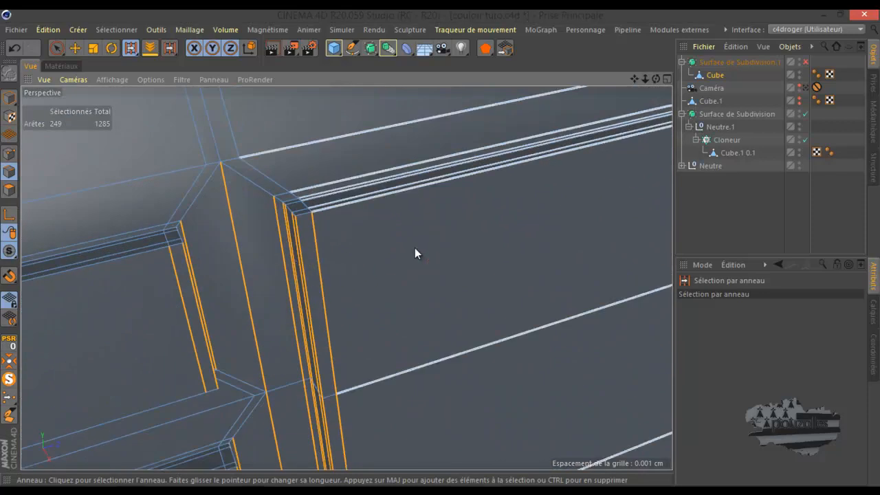
{"action": "key", "text": "m"}
{"action": "left_click", "coordinate": [454, 212]}
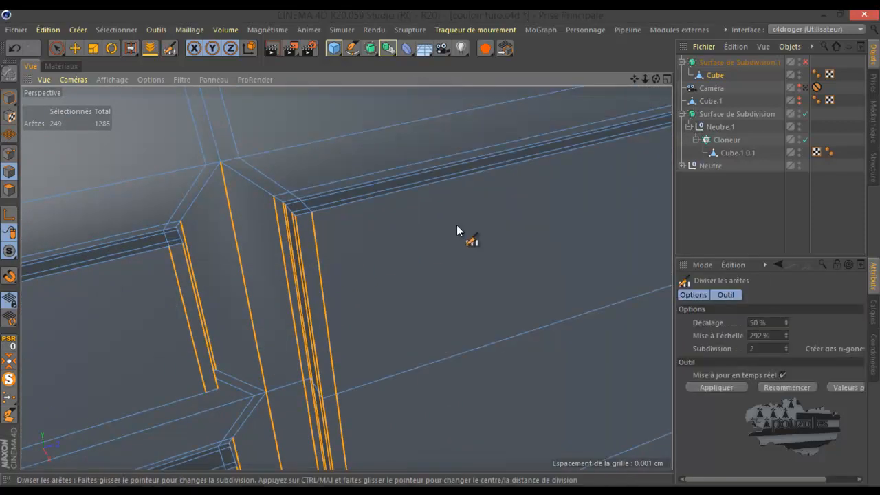
{"action": "left_click", "coordinate": [779, 388]}
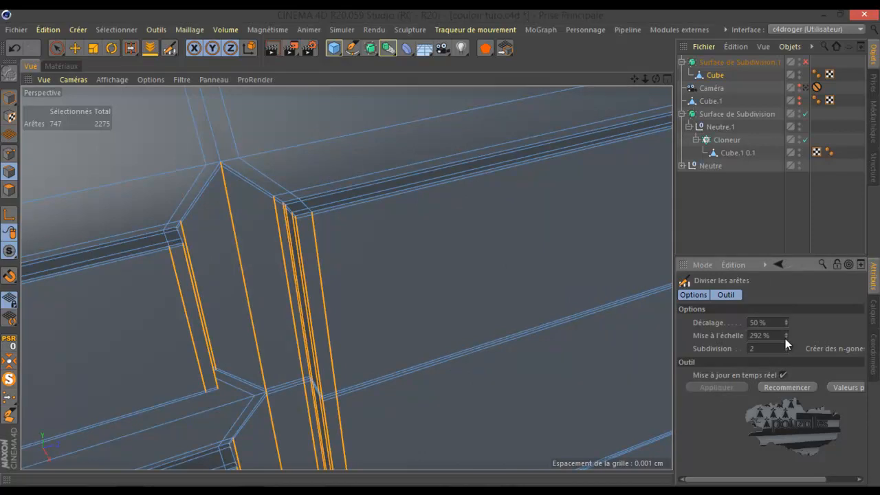
{"action": "left_click_drag", "start_coordinate": [785, 338], "coordinate": [785, 344]}
- Enable Surface de Subdivision.1 and render the perspective view to check the smoothed recessed panels
{"action": "scroll", "coordinate": [461, 275], "scroll_direction": "down", "scroll_amount": 10}
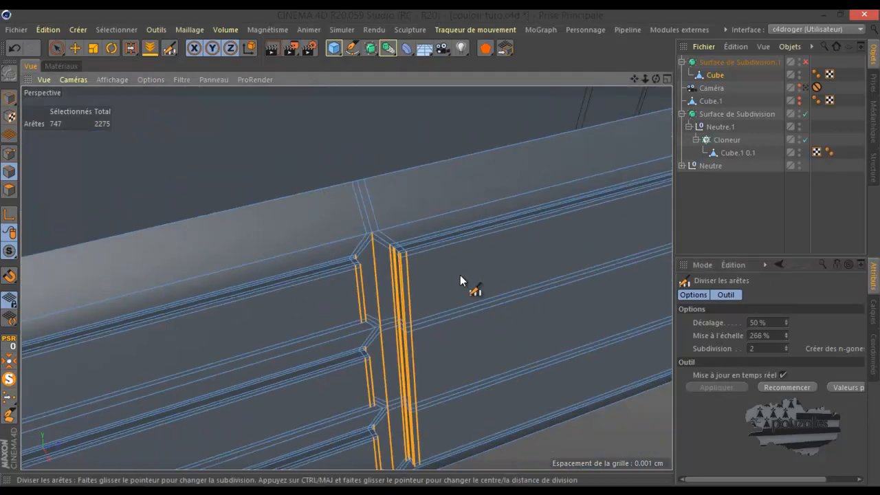
{"action": "left_click", "coordinate": [805, 62]}
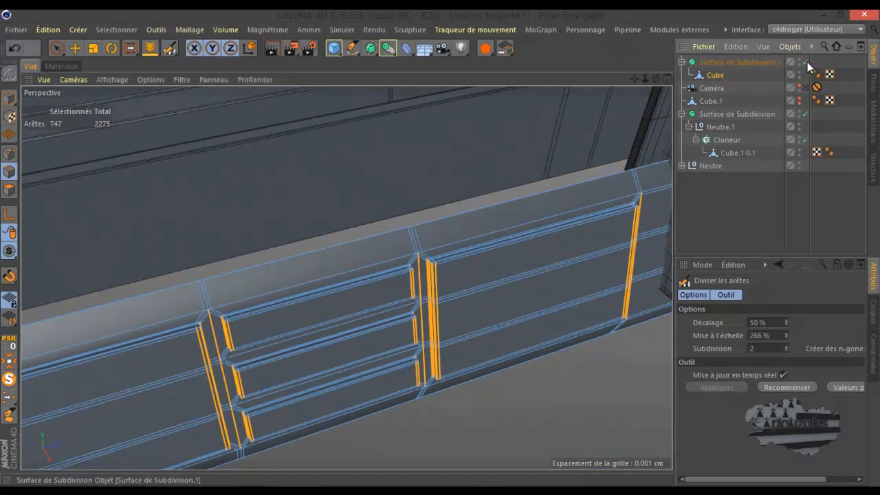
{"action": "left_click", "coordinate": [274, 47]}
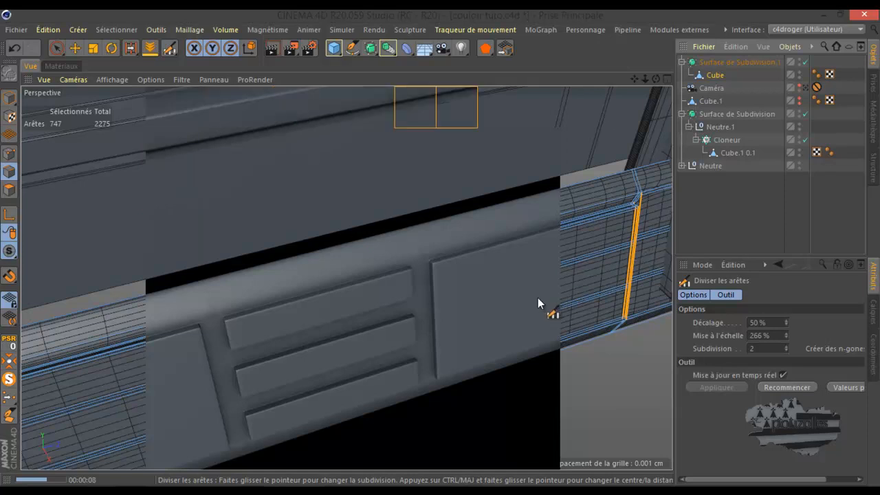
{"action": "right_click_drag", "start_coordinate": [239, 355], "coordinate": [210, 351], "text": "alt"}
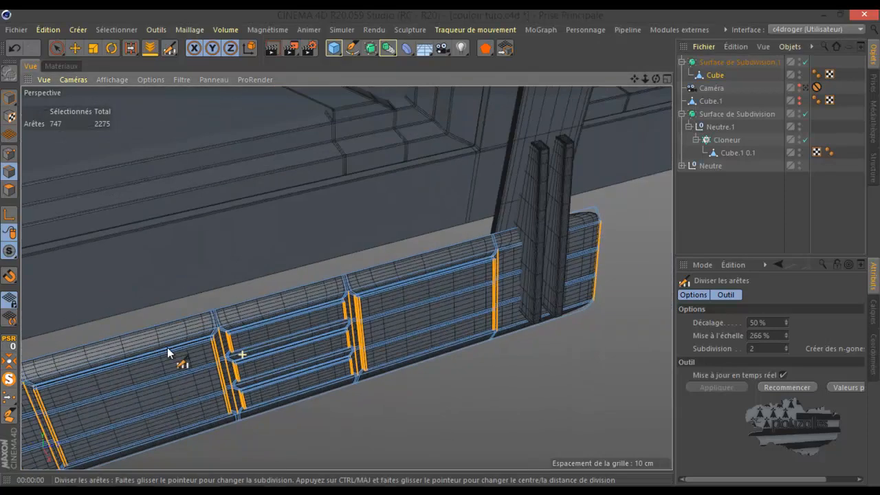
- Isolate Surface de Subdivision.1 in solo mode and select its Cube mesh to examine the panel's rounded end corner
{"action": "left_click", "coordinate": [731, 63]}
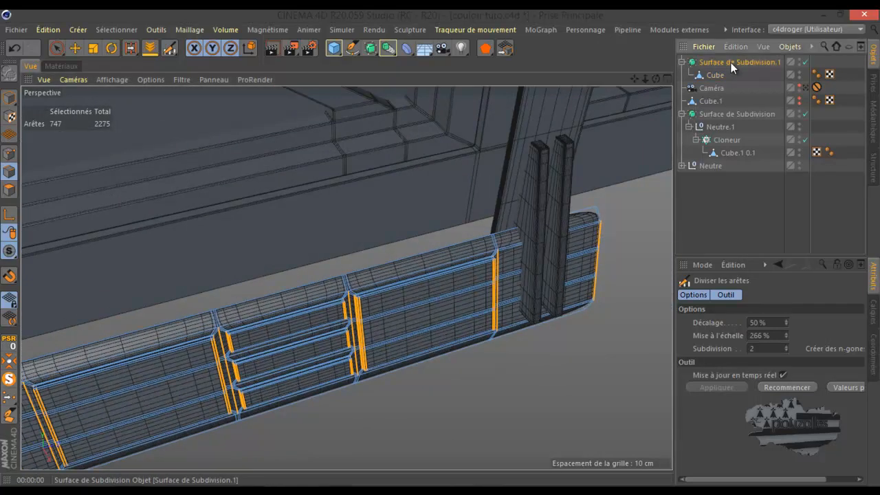
{"action": "left_click", "coordinate": [10, 396]}
{"action": "scroll", "coordinate": [477, 314], "scroll_direction": "down", "scroll_amount": 1}
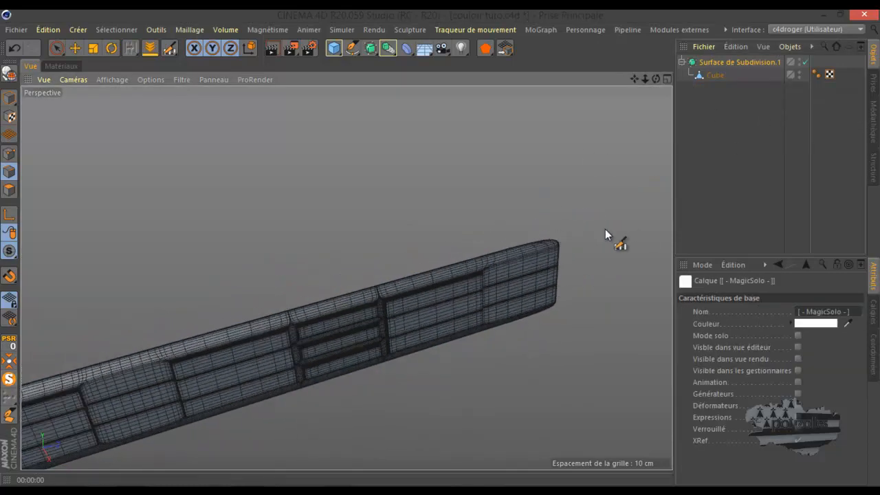
{"action": "left_click", "coordinate": [711, 78]}
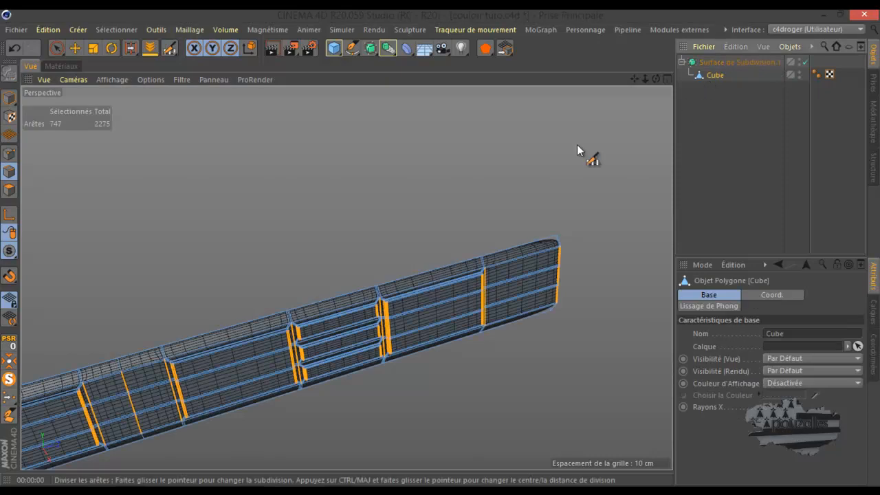
{"action": "scroll", "coordinate": [570, 277], "scroll_direction": "up", "scroll_amount": 6}
{"action": "scroll", "coordinate": [592, 223], "scroll_direction": "up", "scroll_amount": 3}
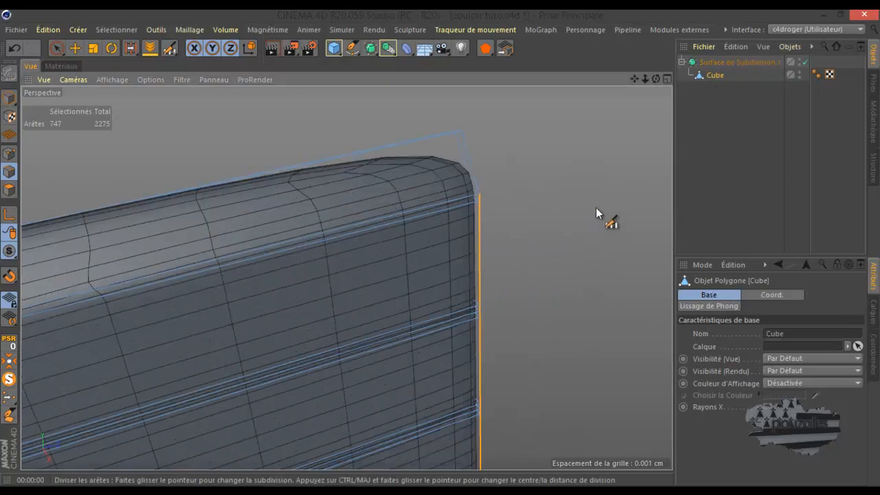
{"action": "left_click_drag", "start_coordinate": [655, 79], "coordinate": [440, 248]}
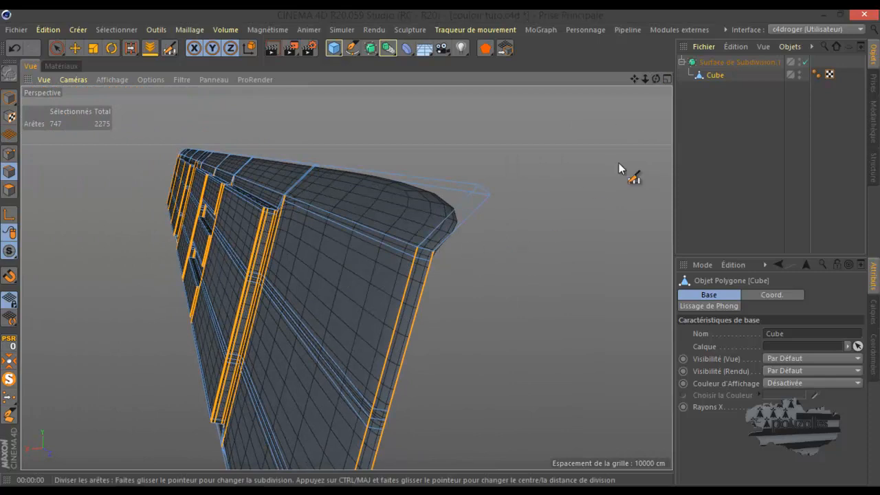
- Disable Surface de Subdivision.1 to expose the unsmoothed mesh at the wall panel's upper end corner
{"action": "left_click", "coordinate": [805, 62]}
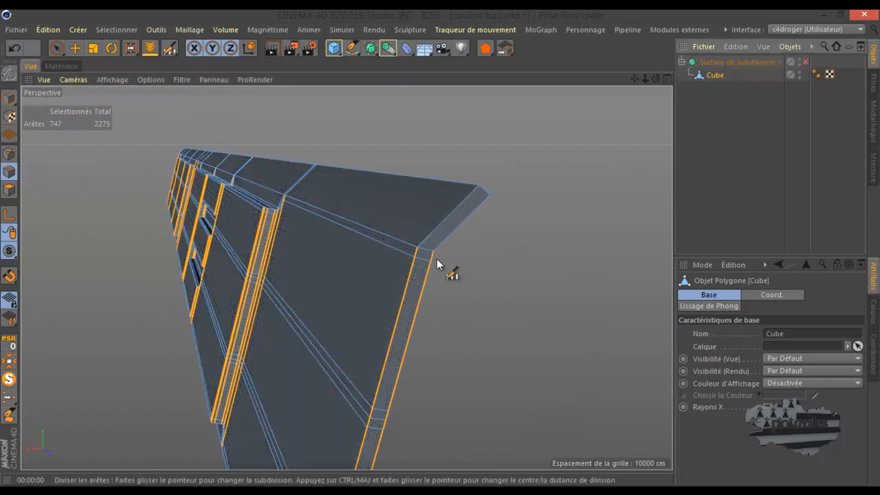
{"action": "scroll", "coordinate": [414, 252], "scroll_direction": "up", "scroll_amount": 5}
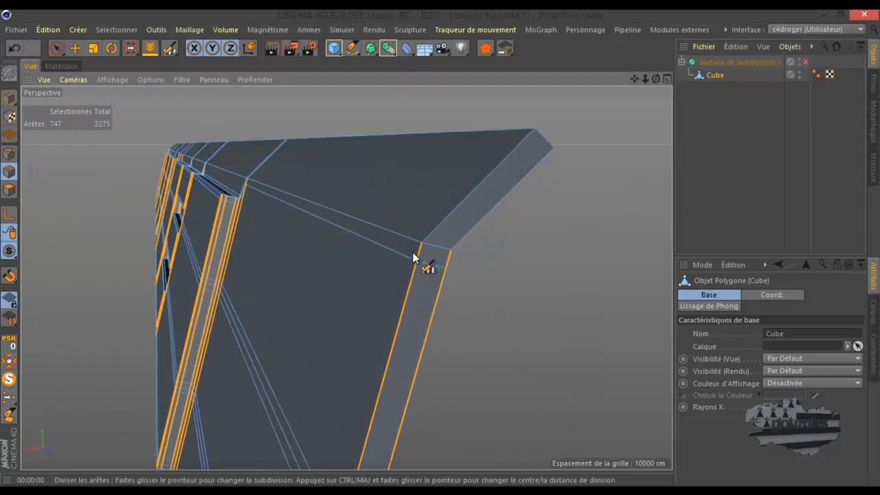
{"action": "scroll", "coordinate": [415, 253], "scroll_direction": "up", "scroll_amount": 1}
{"action": "scroll", "coordinate": [419, 250], "scroll_direction": "up", "scroll_amount": 3}
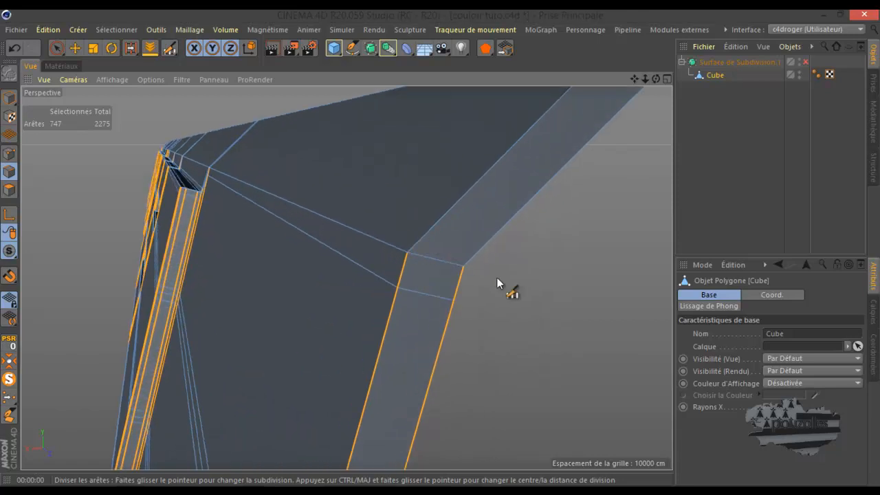
- Try a loop cut at 97.97% along the upper flange beside its bend and render it with Surface de Subdivision.1 enabled
{"action": "key", "text": "k"}
{"action": "key", "text": "l"}
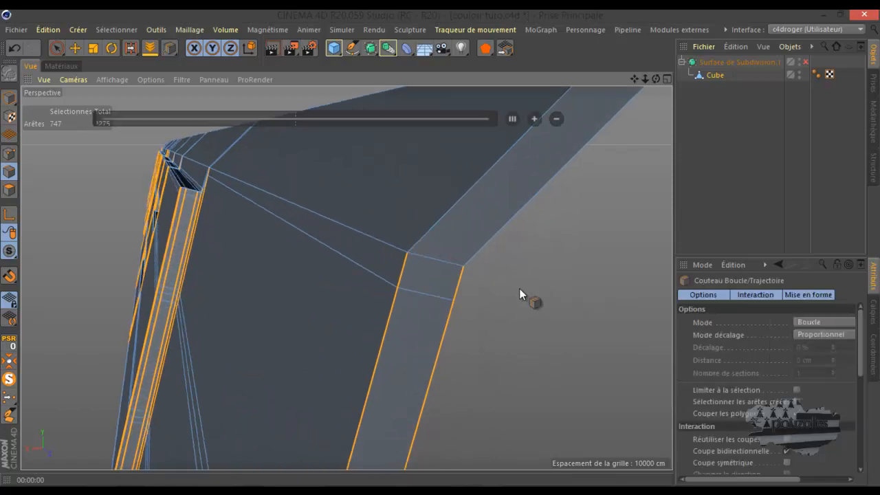
{"action": "left_click", "coordinate": [464, 259]}
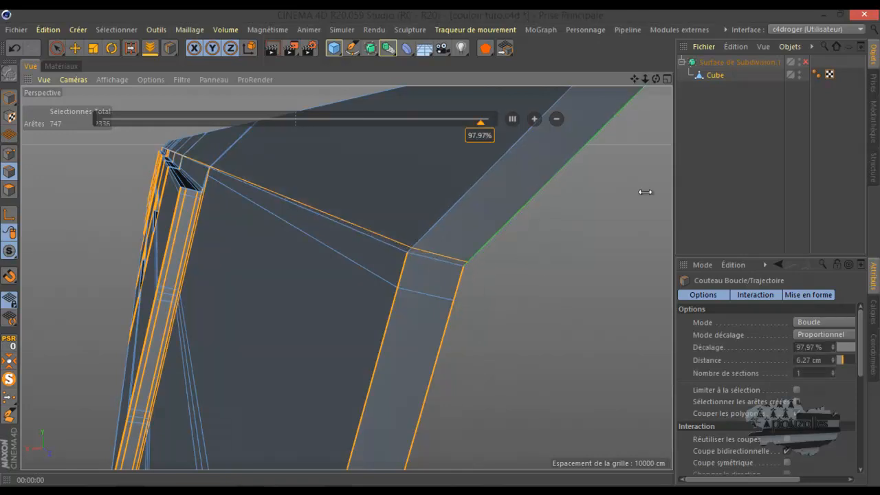
{"action": "left_click", "coordinate": [805, 62]}
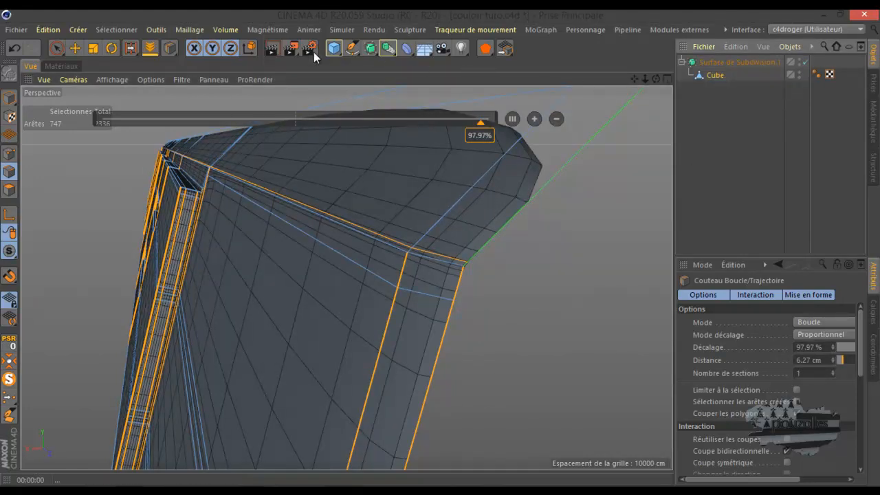
{"action": "left_click", "coordinate": [272, 48]}
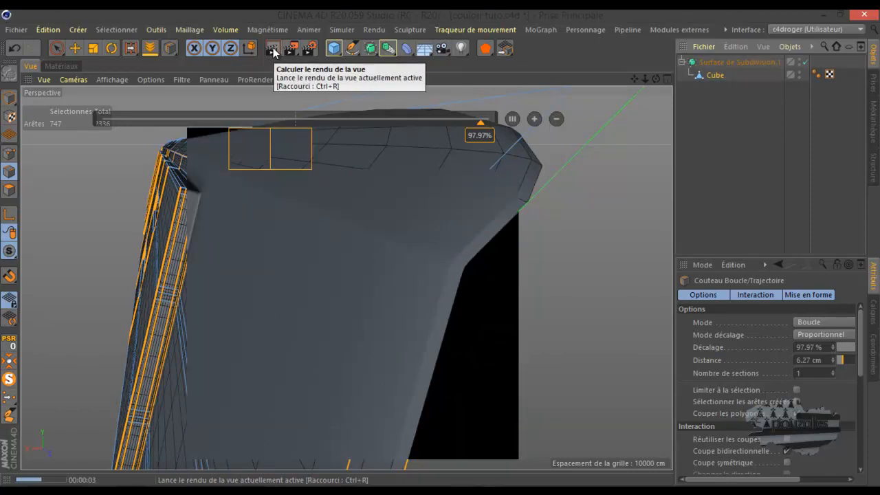
{"action": "left_click", "coordinate": [805, 62]}
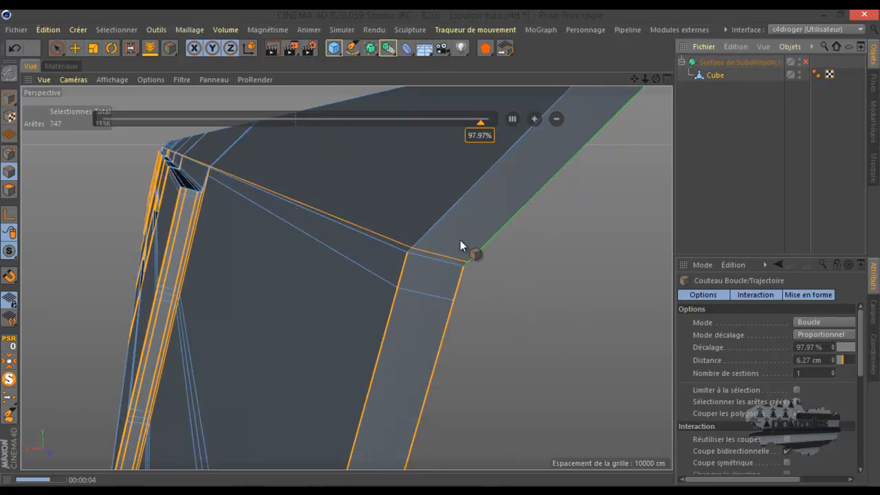
- Undo the last loop cut and recut the upper flange beside its bend at 98.371%
{"action": "left_click", "coordinate": [15, 48]}
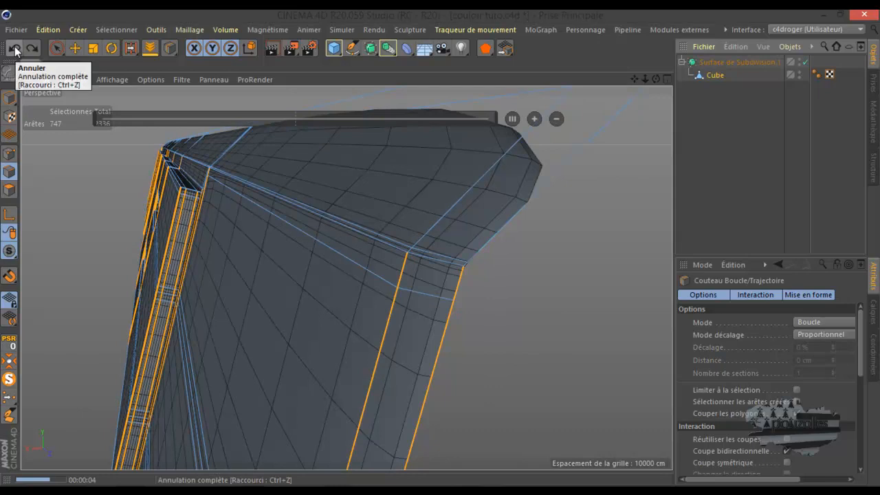
{"action": "left_click", "coordinate": [15, 49]}
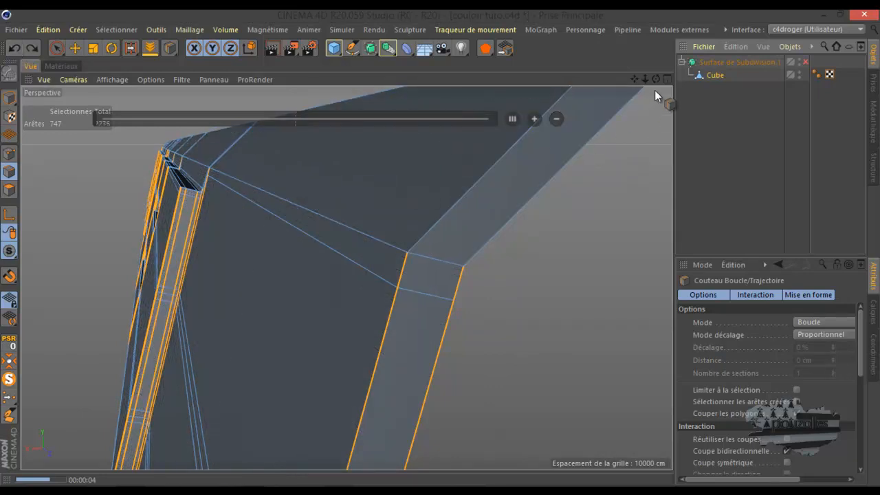
{"action": "left_click_drag", "start_coordinate": [655, 78], "coordinate": [440, 247]}
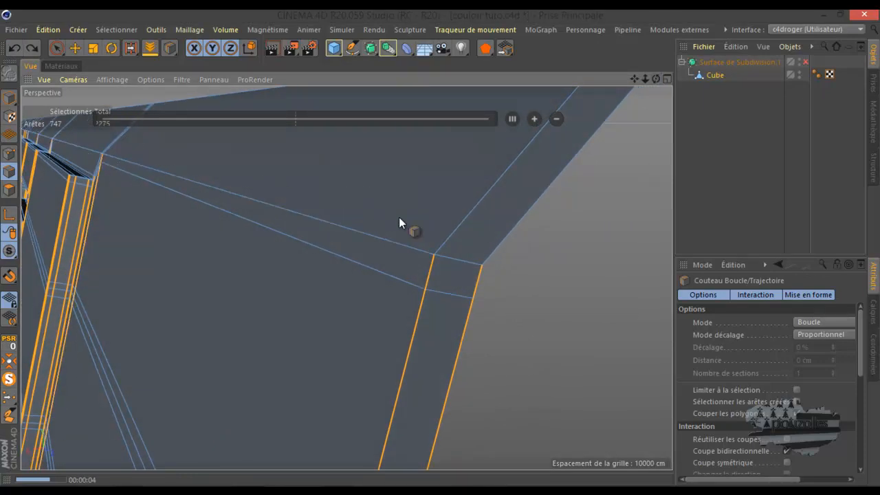
{"action": "left_click", "coordinate": [484, 261]}
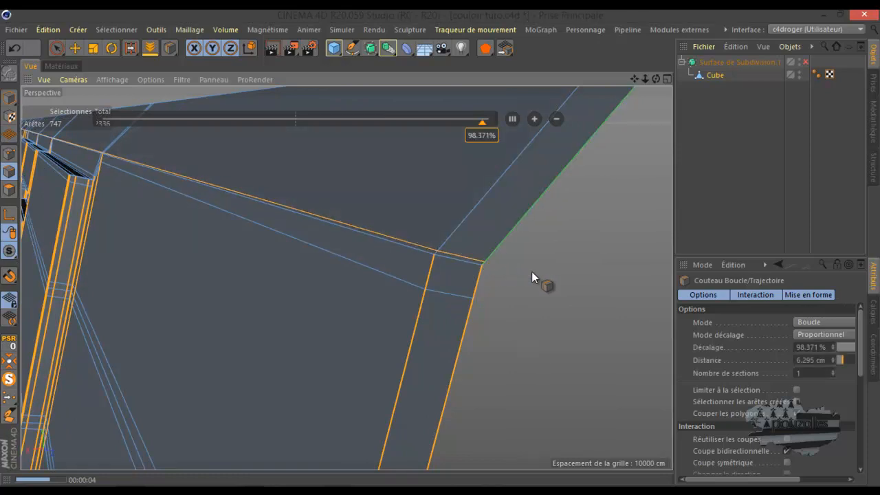
- Add a loop cut at 2.097% along the lower flange, just beside its bend with the wall panel
{"action": "scroll", "coordinate": [531, 272], "scroll_direction": "down", "scroll_amount": 6}
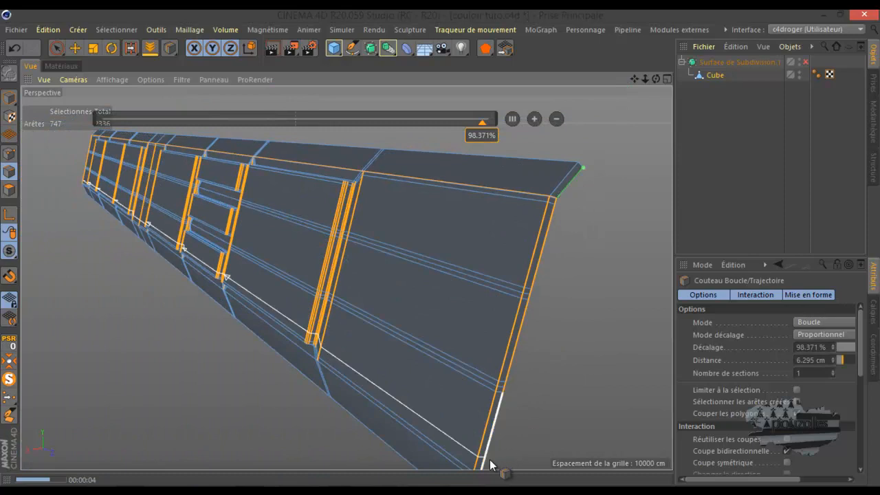
{"action": "scroll", "coordinate": [509, 303], "scroll_direction": "up", "scroll_amount": 1}
{"action": "scroll", "coordinate": [486, 445], "scroll_direction": "up", "scroll_amount": 4}
{"action": "scroll", "coordinate": [485, 440], "scroll_direction": "up", "scroll_amount": 4}
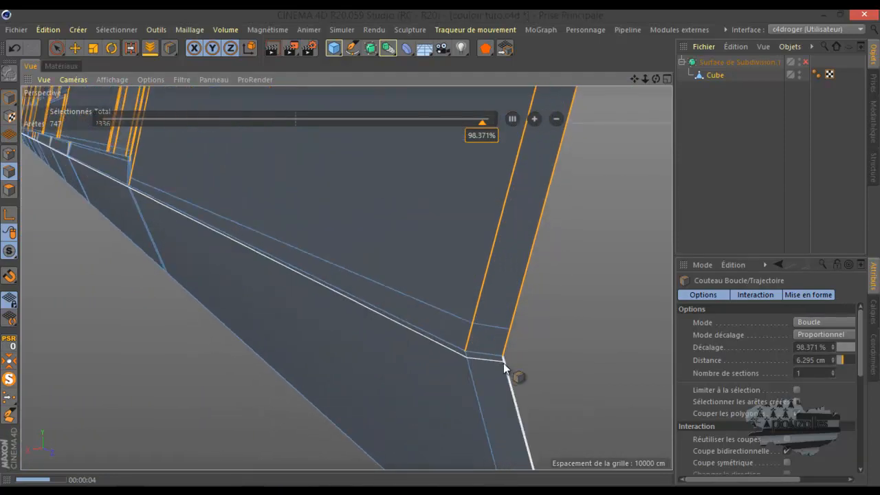
{"action": "scroll", "coordinate": [565, 342], "scroll_direction": "down", "scroll_amount": 3}
{"action": "scroll", "coordinate": [558, 344], "scroll_direction": "down", "scroll_amount": 5}
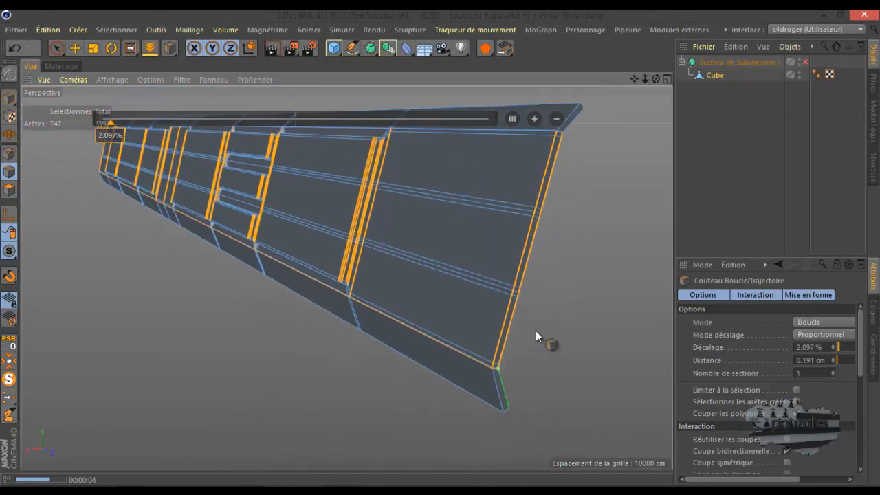
- Render the panel with Surface de Subdivision.1 enabled to check both flange bends, and disable the smoothing again
{"action": "left_click", "coordinate": [806, 61]}
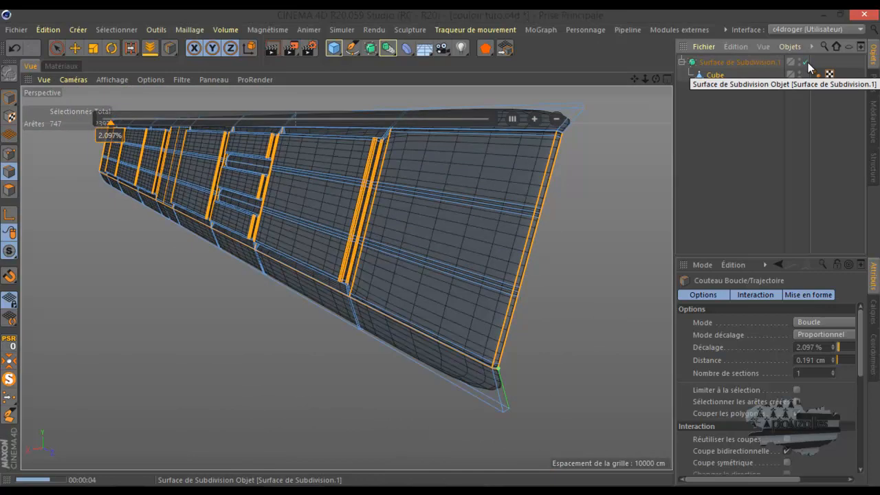
{"action": "left_click", "coordinate": [274, 47]}
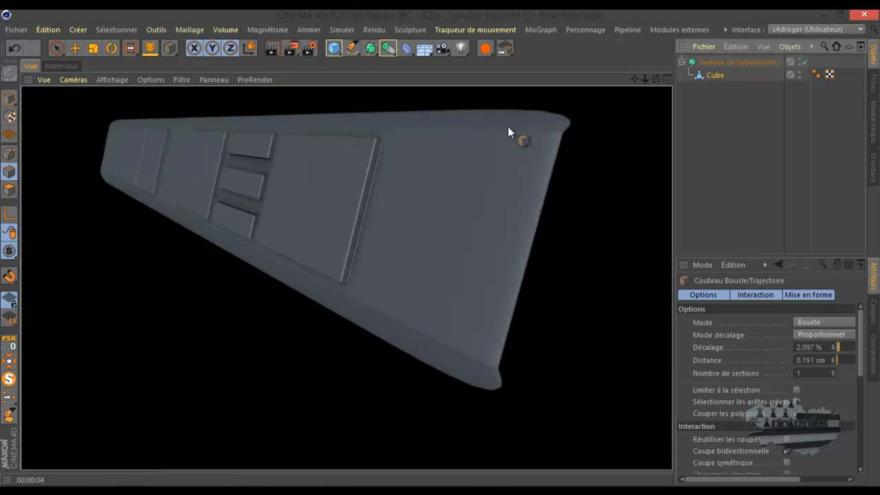
{"action": "left_click", "coordinate": [805, 62]}
- Add a loop cut at 4.204% along the upper flange's outer rim and one at 27.876% across the end face's thickness
{"action": "scroll", "coordinate": [579, 197], "scroll_direction": "down", "scroll_amount": 2}
{"action": "scroll", "coordinate": [597, 128], "scroll_direction": "up", "scroll_amount": 4}
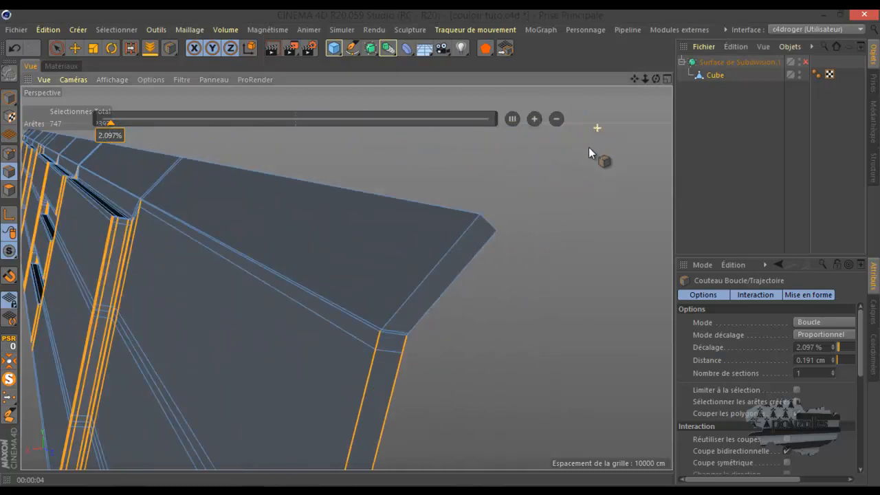
{"action": "left_click", "coordinate": [494, 234]}
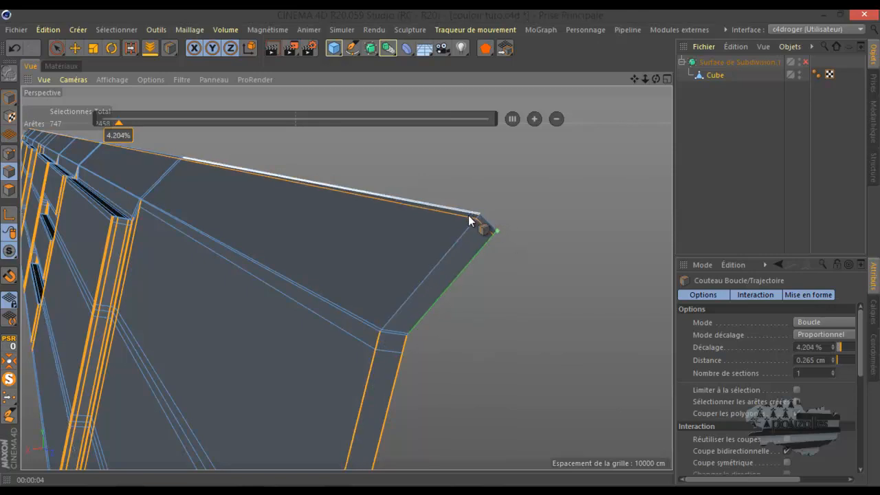
{"action": "left_click", "coordinate": [389, 332]}
{"action": "scroll", "coordinate": [532, 266], "scroll_direction": "down", "scroll_amount": 3}
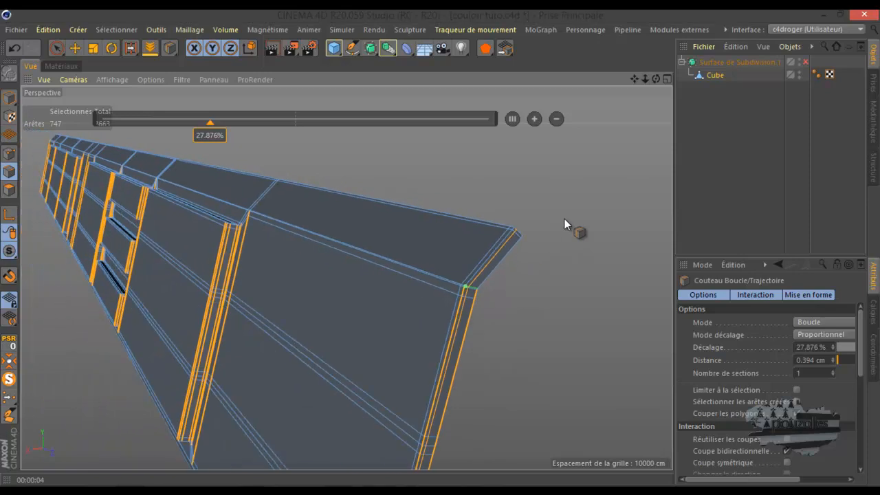
- Add a loop cut at 96.68% along the lower flange, close to its outer rim
{"action": "scroll", "coordinate": [564, 218], "scroll_direction": "down", "scroll_amount": 3}
{"action": "scroll", "coordinate": [502, 415], "scroll_direction": "up", "scroll_amount": 6}
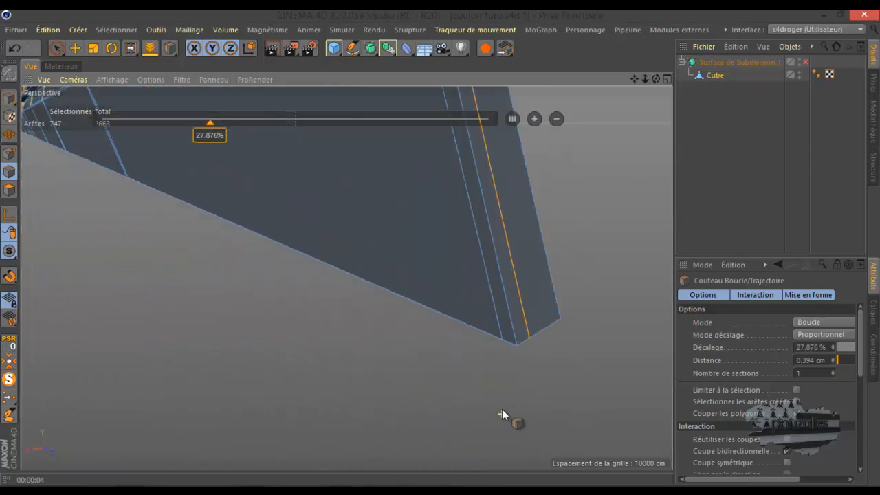
{"action": "left_click", "coordinate": [559, 310]}
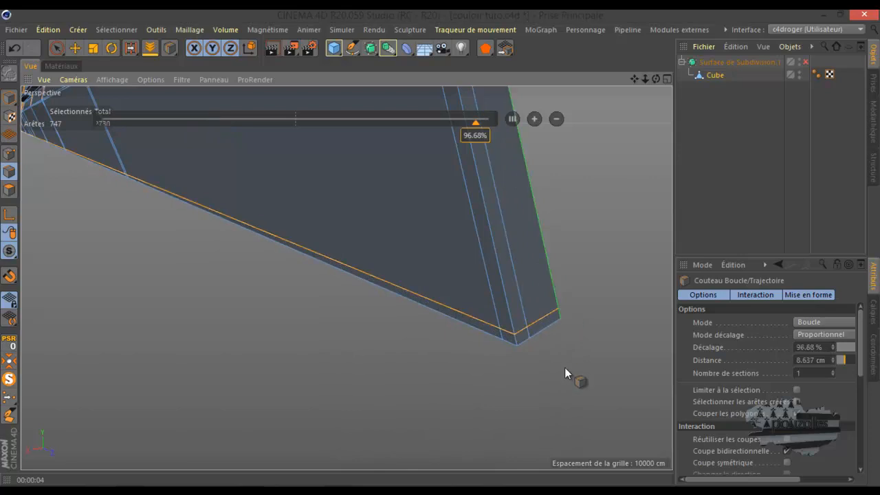
- Add a loop cut at 0.485% beside the end edge at the opposite end of the wall panel
{"action": "scroll", "coordinate": [564, 359], "scroll_direction": "down", "scroll_amount": 8}
{"action": "scroll", "coordinate": [553, 420], "scroll_direction": "down", "scroll_amount": 2}
{"action": "left_click_drag", "start_coordinate": [657, 81], "coordinate": [562, 176]}
{"action": "scroll", "coordinate": [392, 435], "scroll_direction": "up", "scroll_amount": 2}
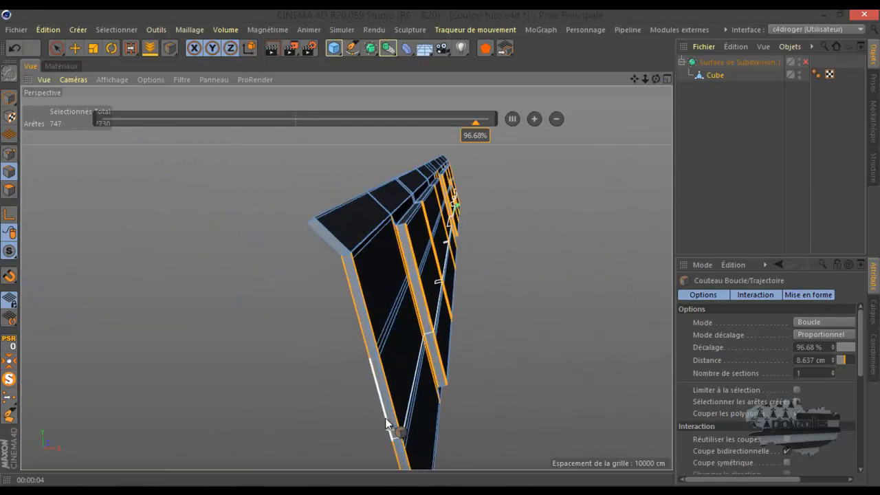
{"action": "left_click_drag", "start_coordinate": [657, 77], "coordinate": [441, 246]}
{"action": "scroll", "coordinate": [369, 211], "scroll_direction": "up", "scroll_amount": 3}
{"action": "scroll", "coordinate": [360, 213], "scroll_direction": "up", "scroll_amount": 3}
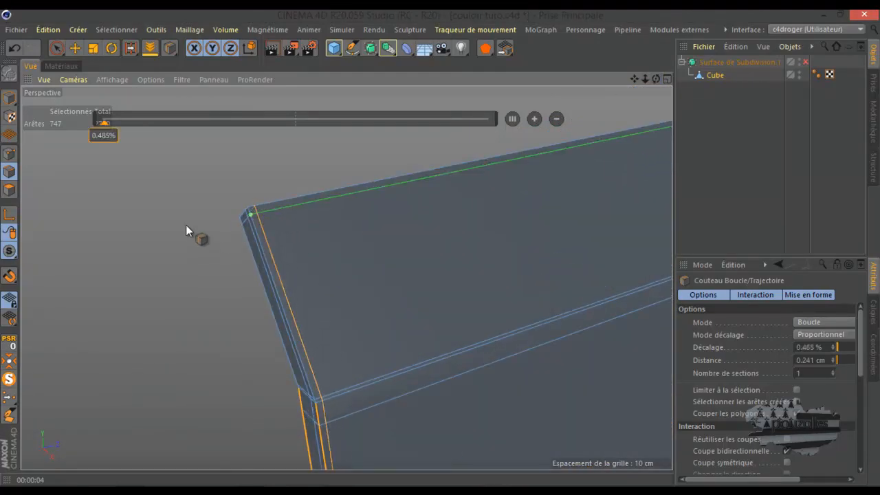
{"action": "scroll", "coordinate": [137, 194], "scroll_direction": "down", "scroll_amount": 3}
{"action": "scroll", "coordinate": [103, 244], "scroll_direction": "down", "scroll_amount": 2}
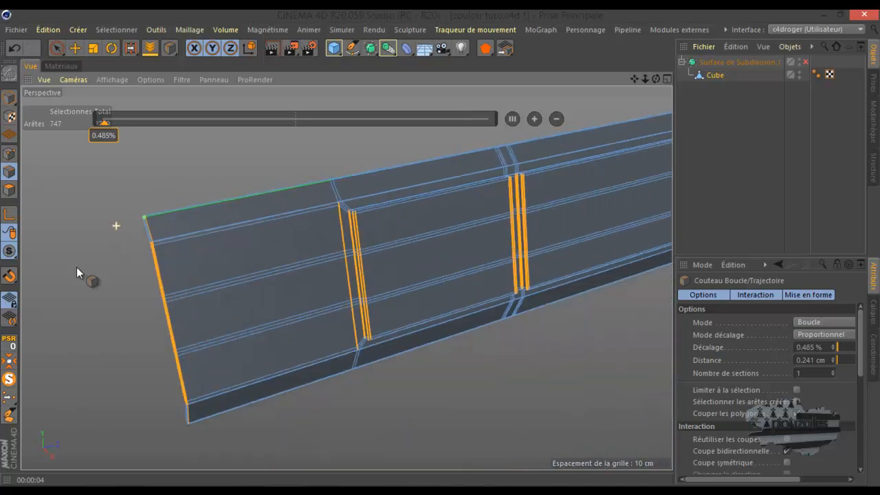
- Exit solo mode to show the whole corridor, and switch through the Caméra view back to the free perspective
{"action": "left_click", "coordinate": [8, 381]}
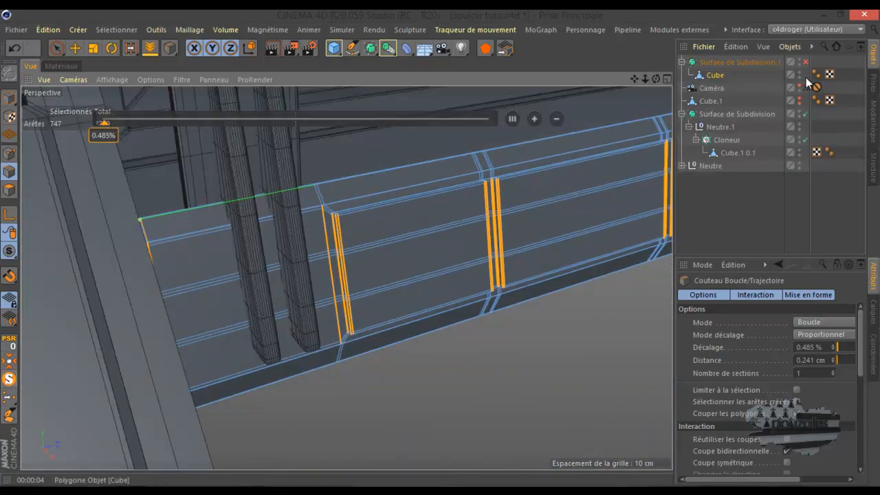
{"action": "left_click", "coordinate": [810, 88]}
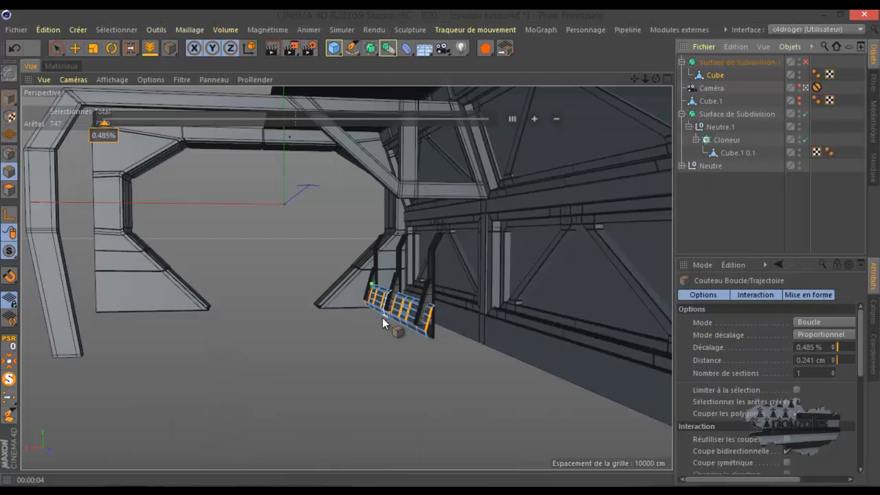
{"action": "left_click", "coordinate": [806, 87]}
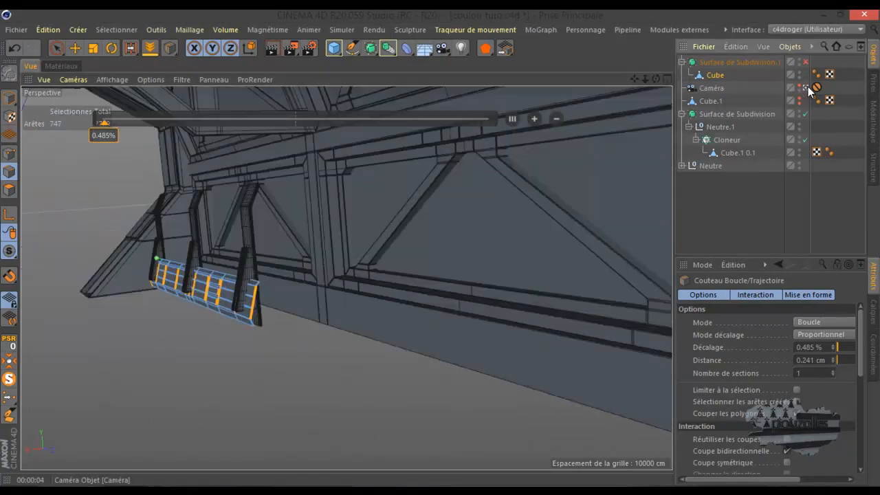
- Render the perspective view of the lower wall panels to check their recesses against the surrounding struts
{"action": "left_click_drag", "start_coordinate": [657, 79], "coordinate": [566, 177]}
{"action": "scroll", "coordinate": [481, 228], "scroll_direction": "down", "scroll_amount": 4}
{"action": "left_click_drag", "start_coordinate": [663, 79], "coordinate": [444, 249]}
{"action": "scroll", "coordinate": [445, 246], "scroll_direction": "up", "scroll_amount": 3}
{"action": "left_click_drag", "start_coordinate": [631, 76], "coordinate": [438, 247]}
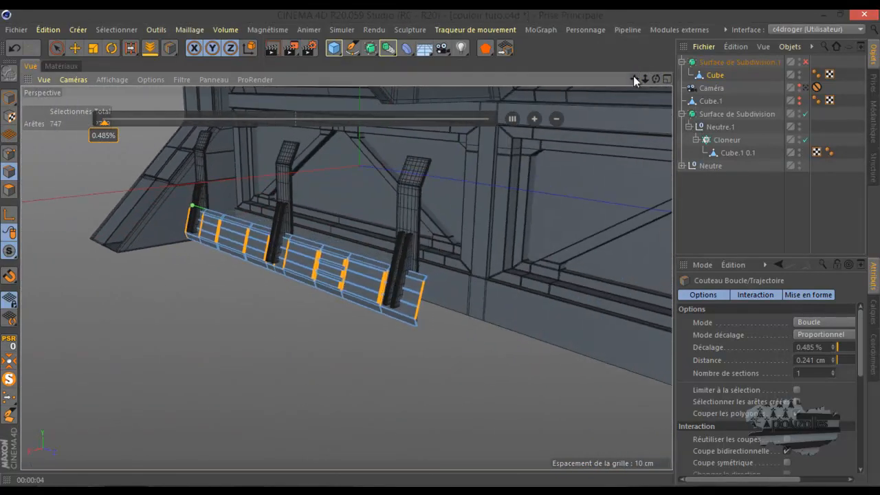
{"action": "left_click_drag", "start_coordinate": [658, 76], "coordinate": [187, 210]}
{"action": "scroll", "coordinate": [188, 210], "scroll_direction": "up", "scroll_amount": 3}
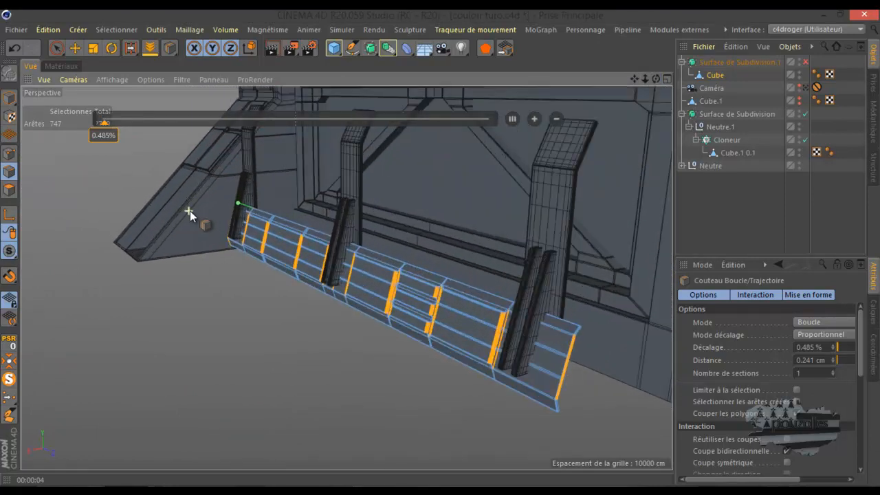
{"action": "left_click", "coordinate": [273, 49]}
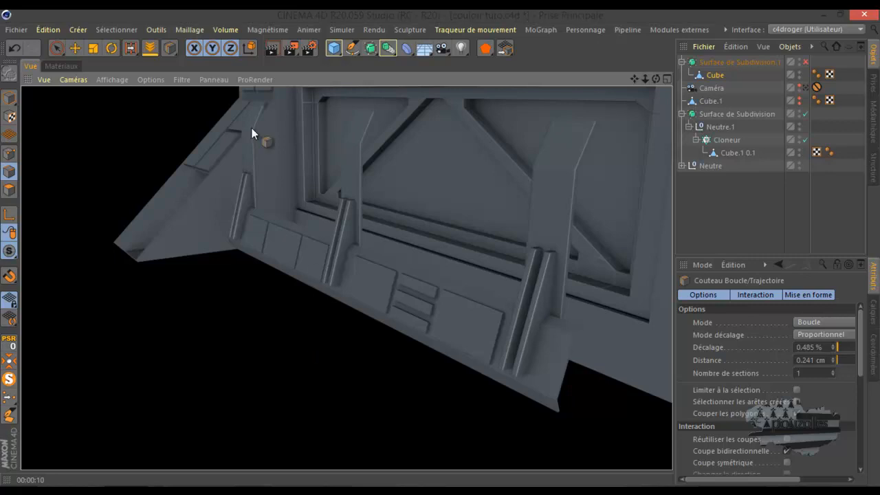
{"action": "left_click", "coordinate": [76, 43]}
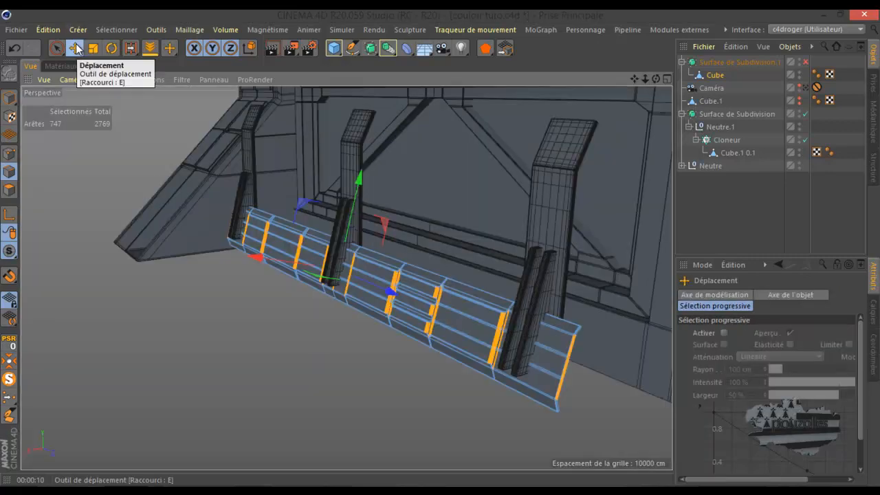